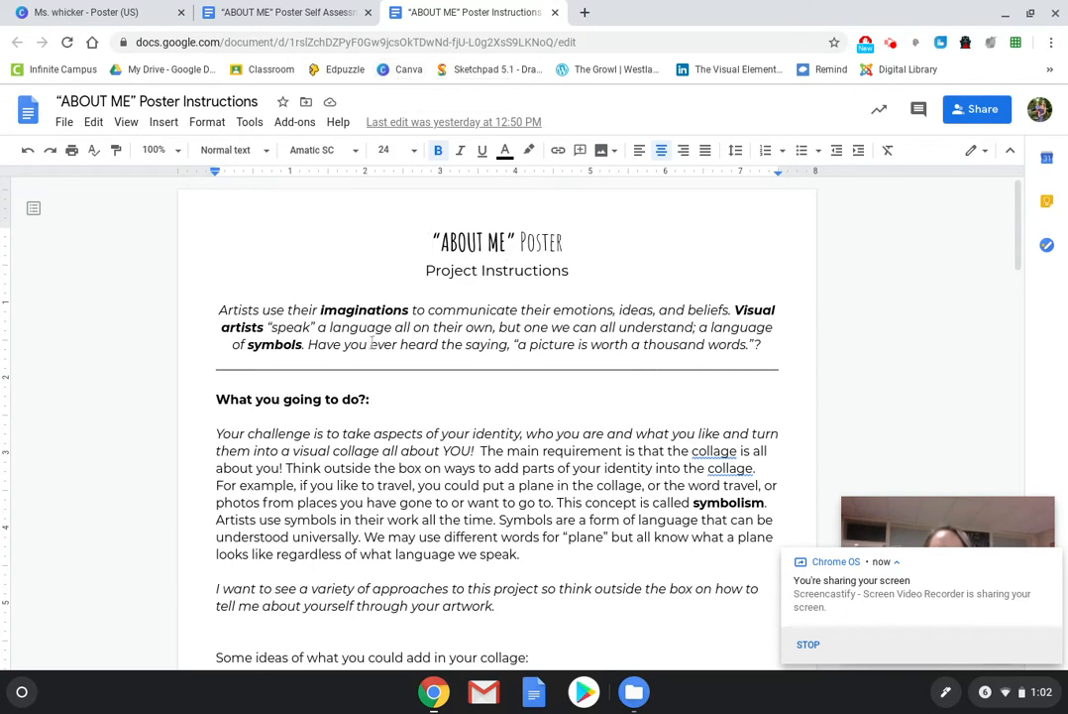
# Review the poster instructions, covering the challenge description, the collage ideas and the resources to use.
pyautogui.scroll(-1, 510, 371)
pyautogui.scroll(-6, 510, 371)
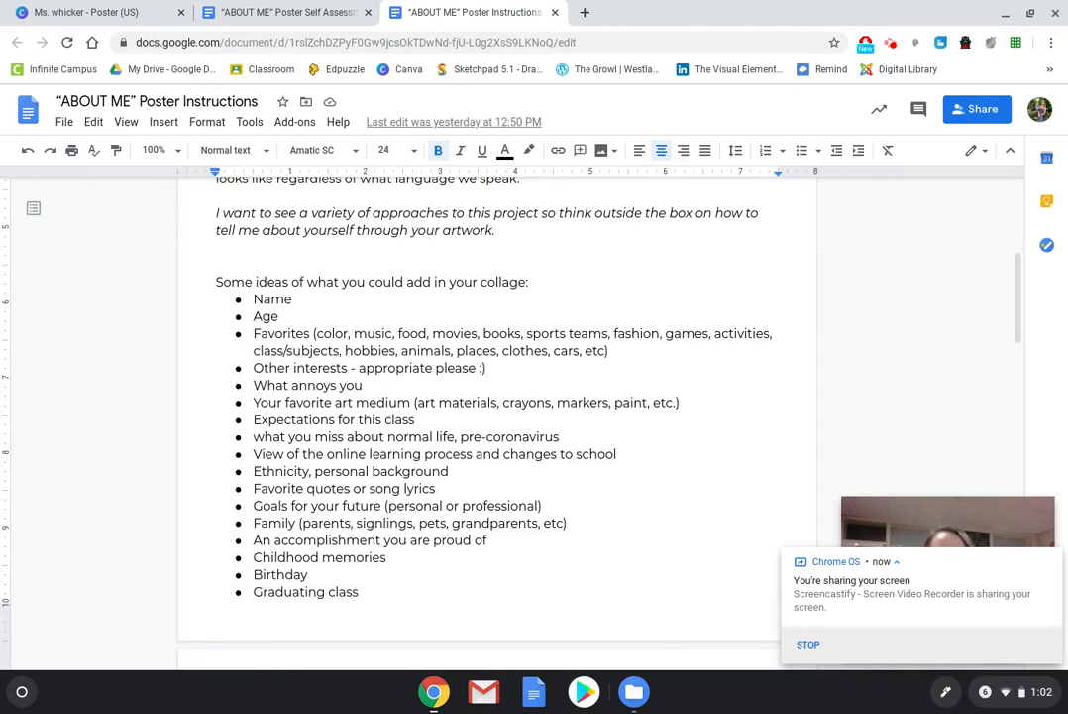
pyautogui.scroll(5, 248, 396)
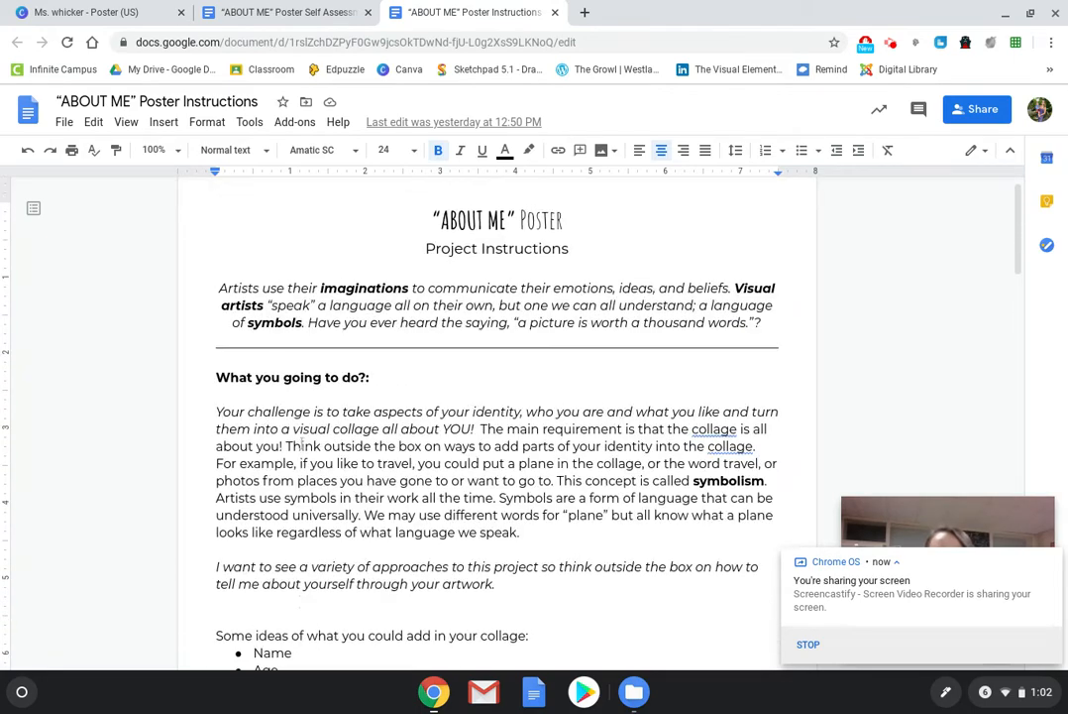
pyautogui.scroll(-6, 297, 472)
pyautogui.scroll(-4, 296, 473)
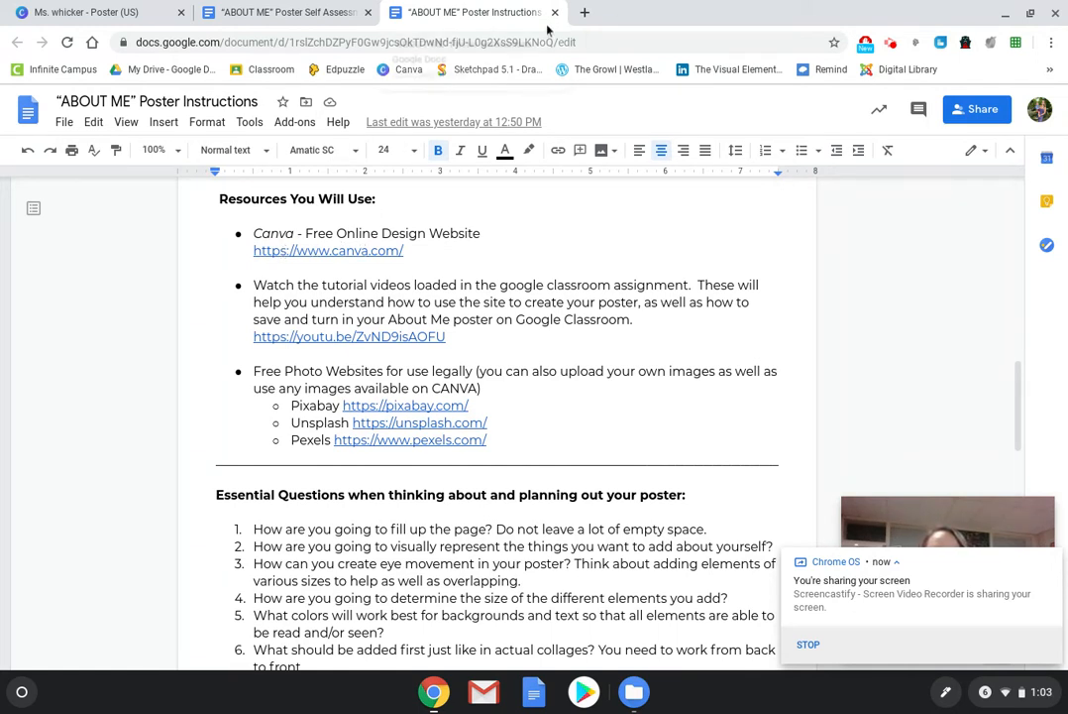
# Switch to Canva and create a new blank Poster design.
pyautogui.click(411, 71)
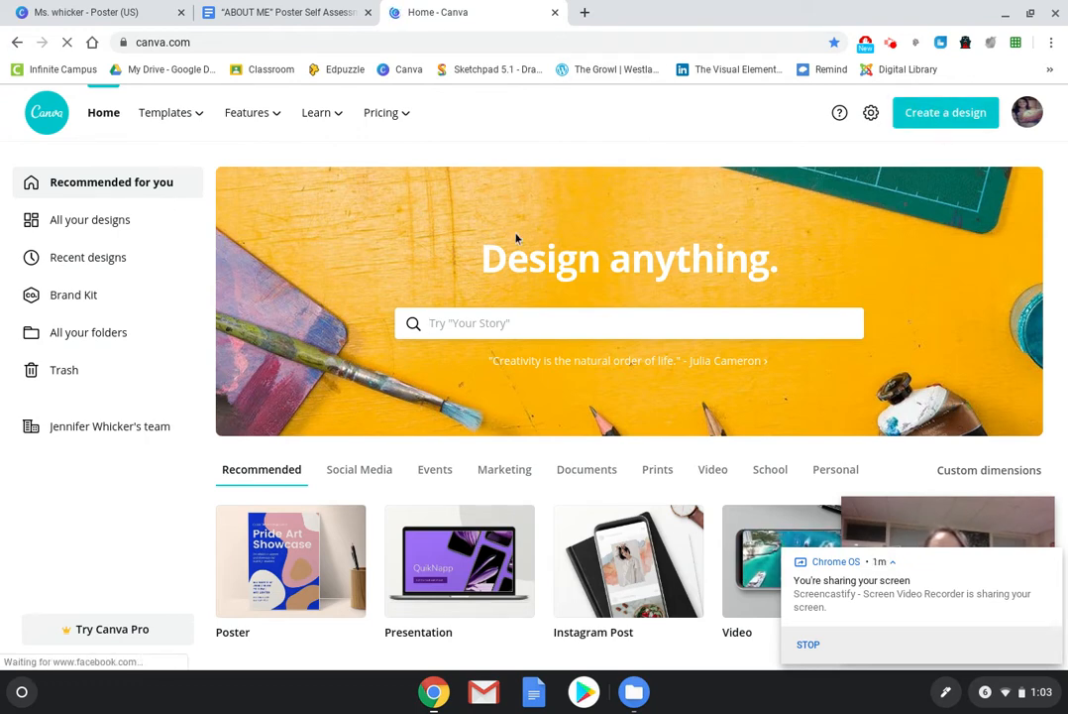
pyautogui.click(913, 115)
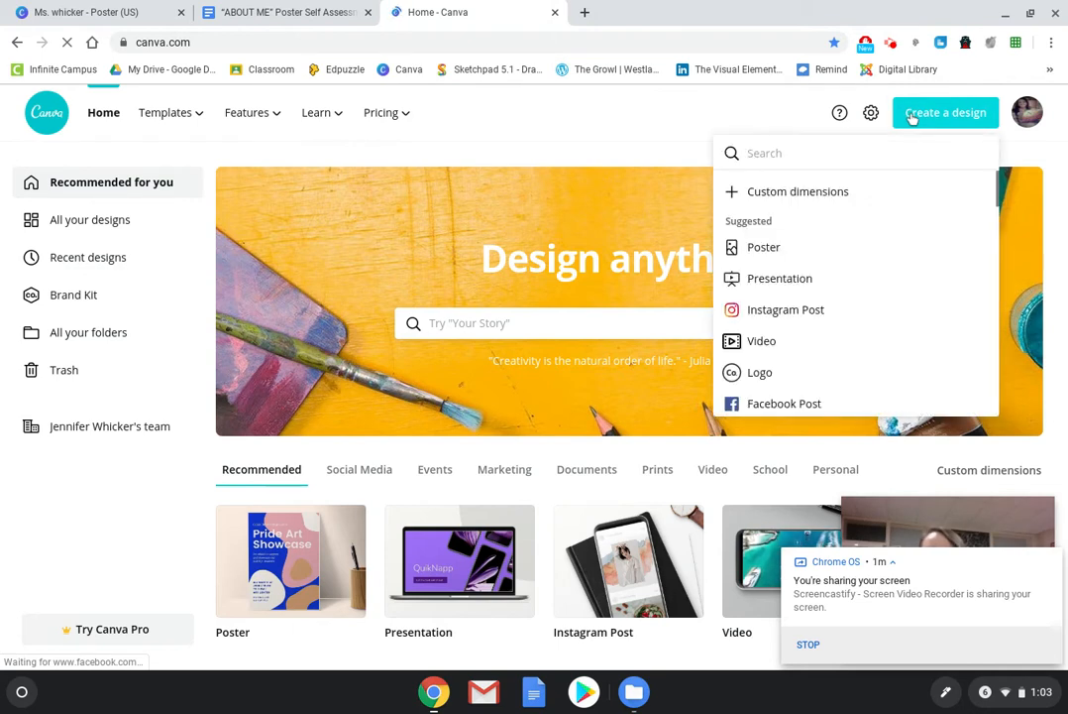
pyautogui.click(761, 253)
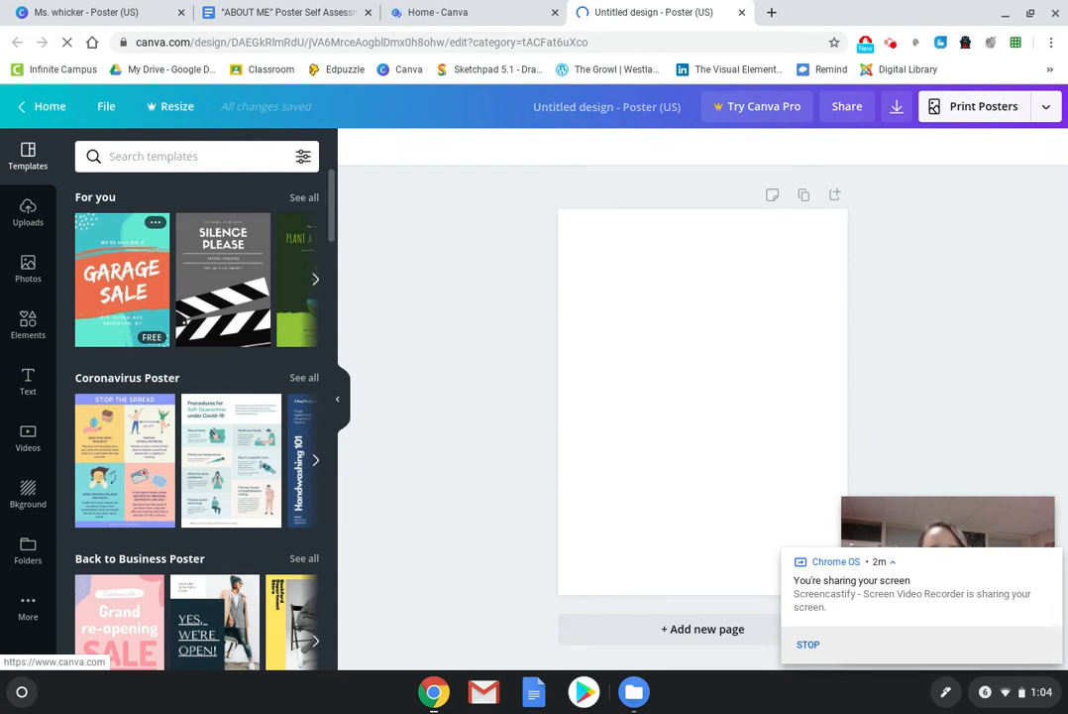
# Check the available upload sources, and place the uploaded photo of the boy hugging a tree slightly above the poster's centre.
pyautogui.click(28, 208)
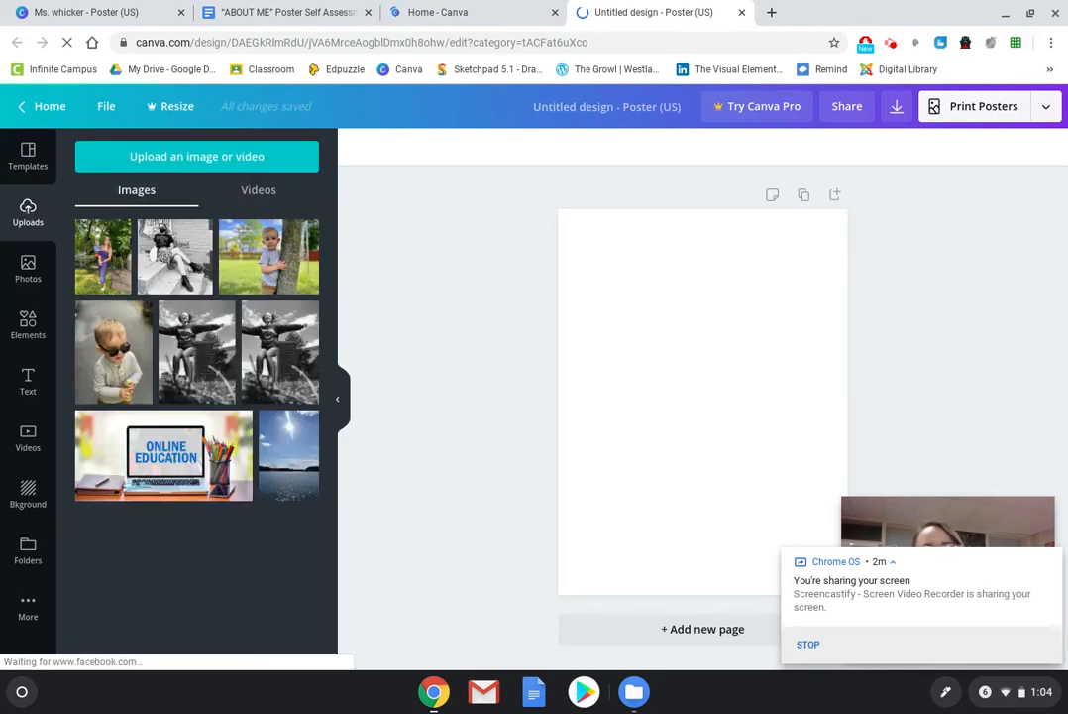
pyautogui.click(135, 159)
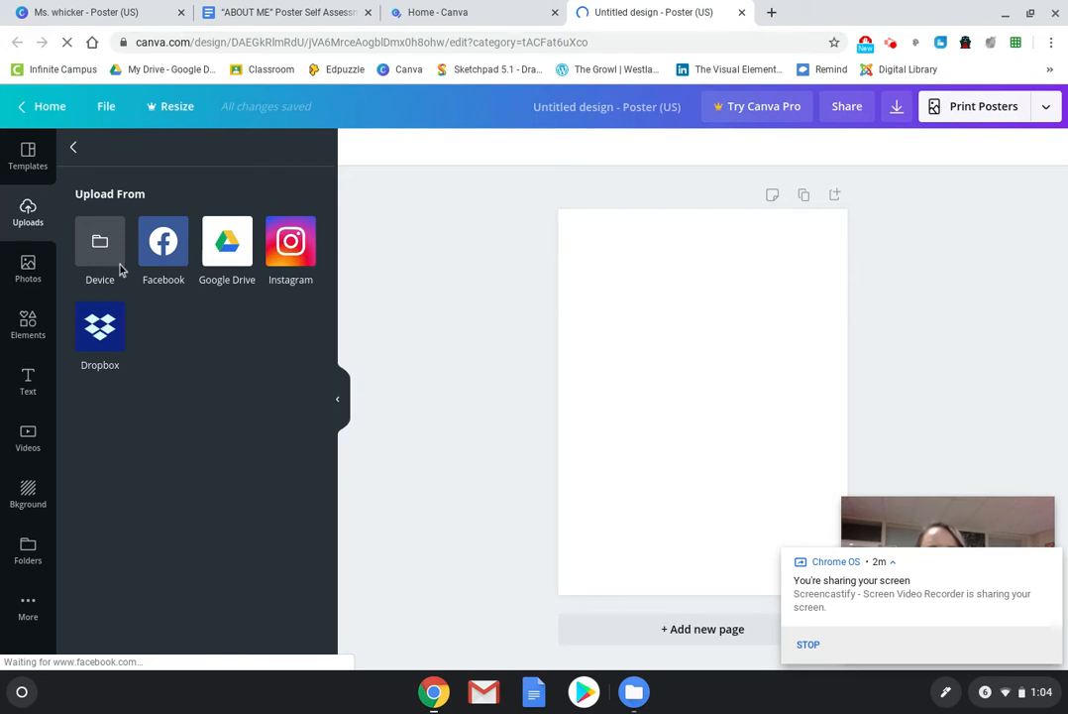
pyautogui.click(58, 138)
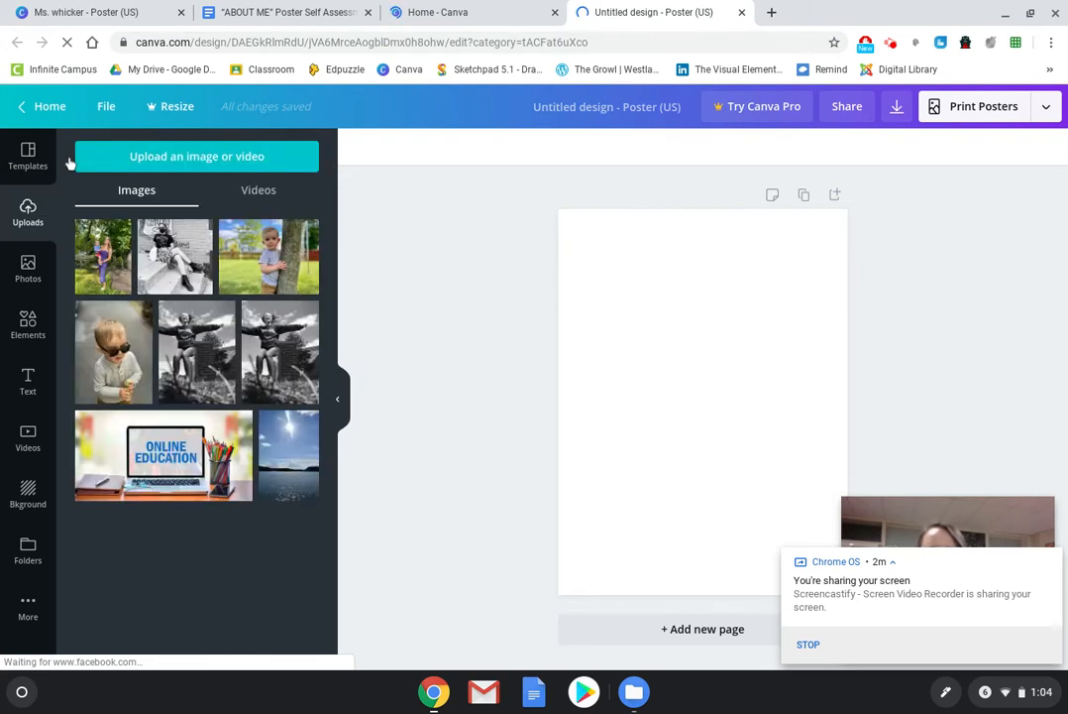
pyautogui.click(273, 255)
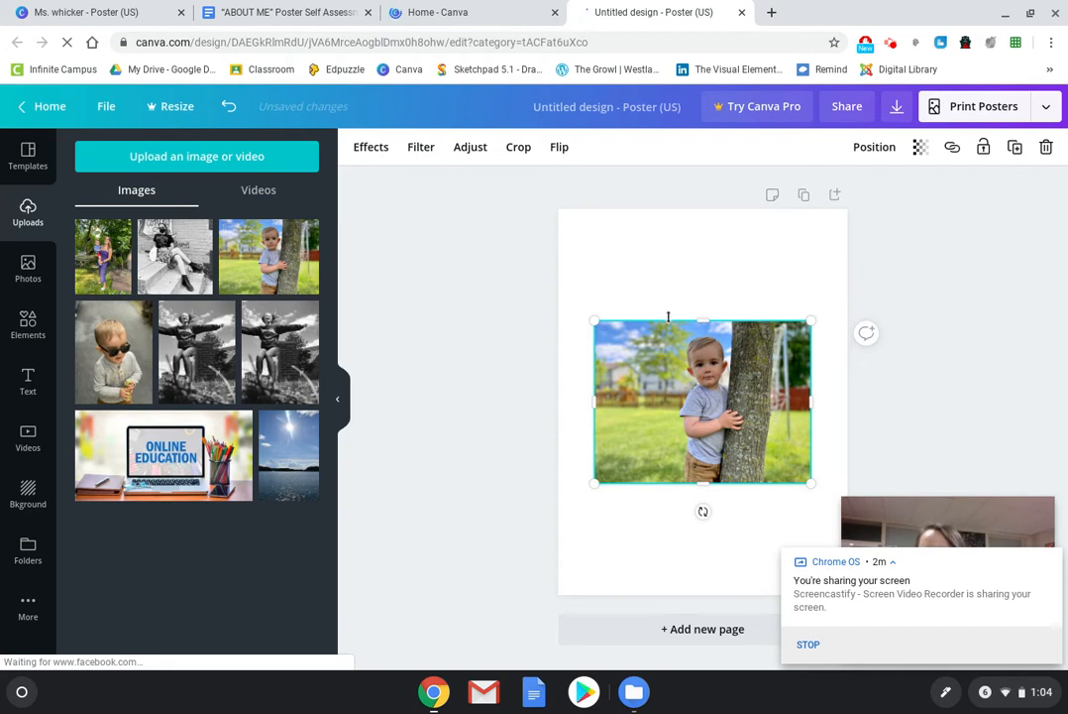
pyautogui.moveTo(692, 382); pyautogui.dragTo(694, 344)
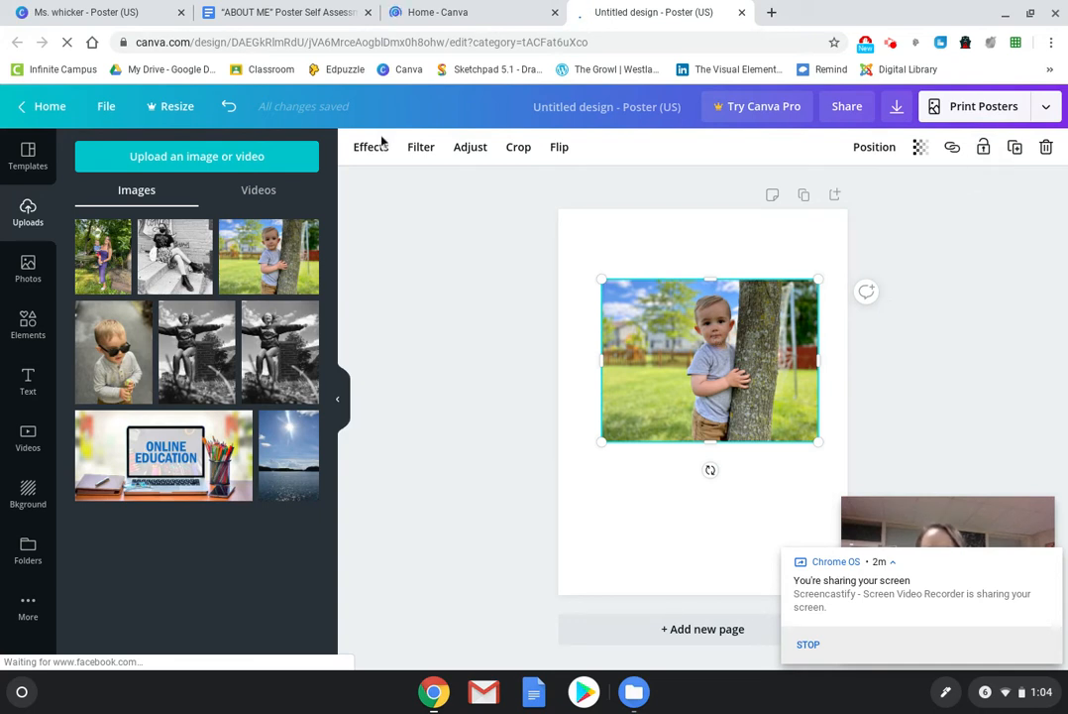
# Try the boy photo's adjustment and crop options, and flip it horizontally and back.
pyautogui.click(477, 148)
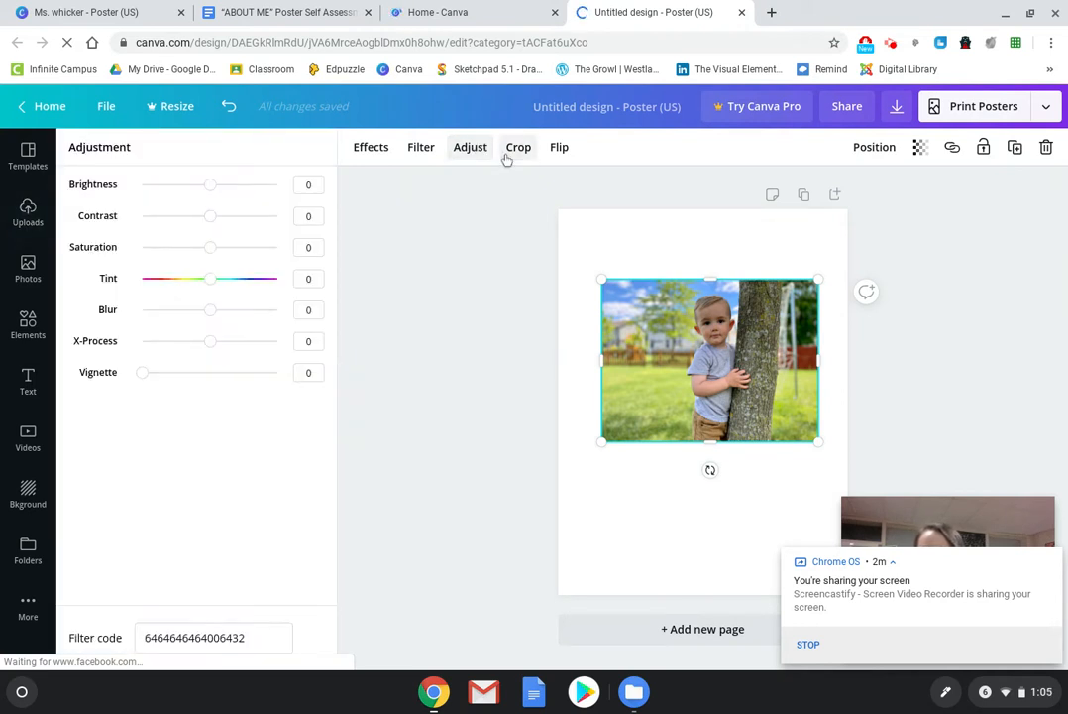
pyautogui.click(508, 151)
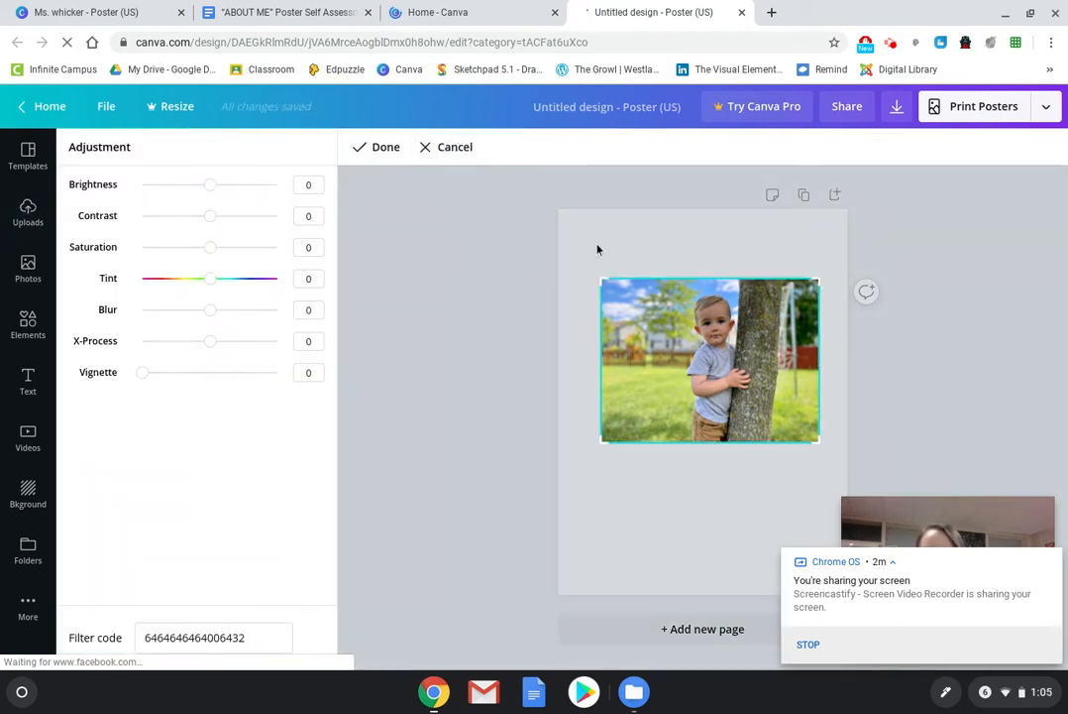
pyautogui.click(469, 146)
pyautogui.click(557, 146)
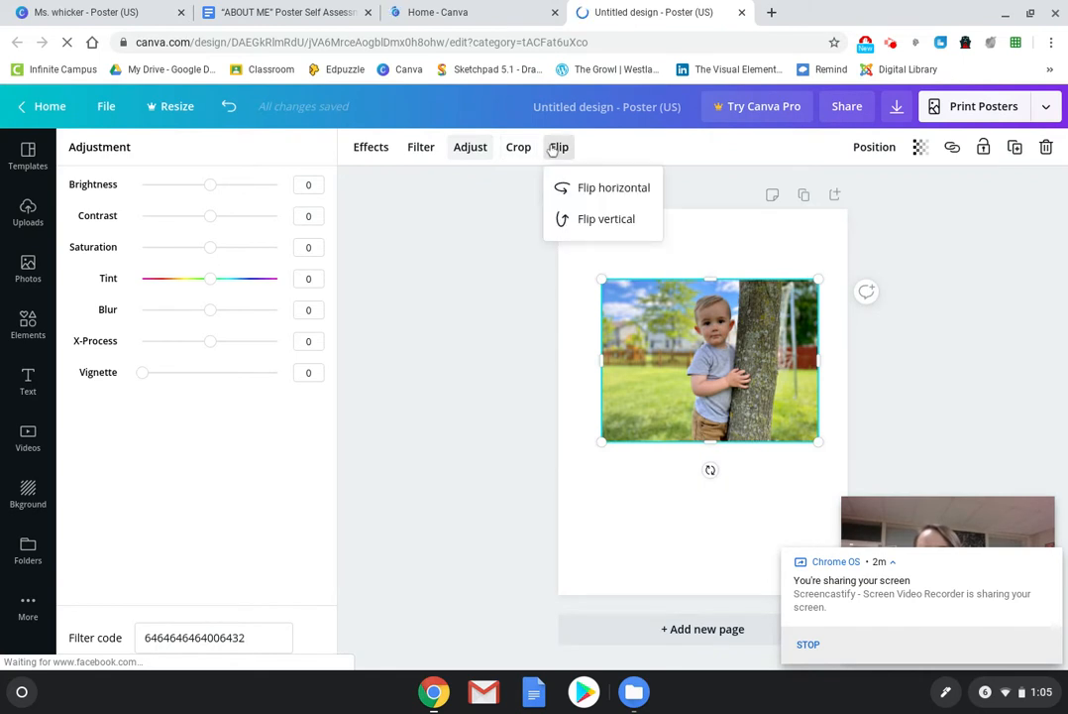
pyautogui.click(597, 188)
pyautogui.click(595, 189)
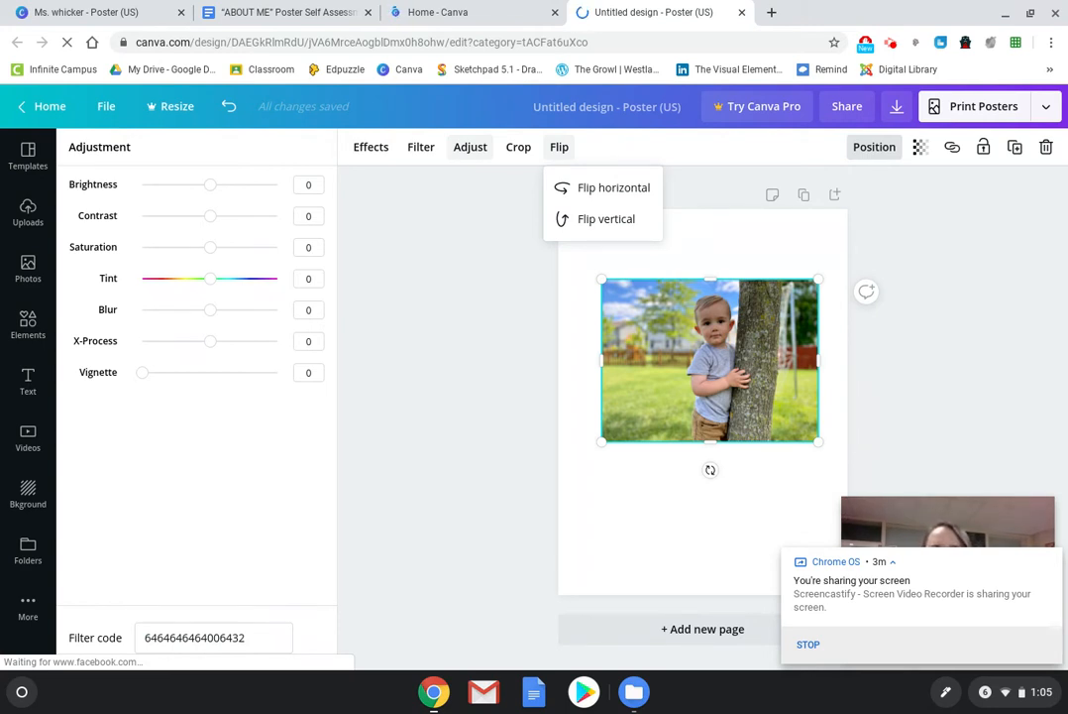
# Try out different transparency levels on the boy photo and return it to 100.
pyautogui.click(921, 147)
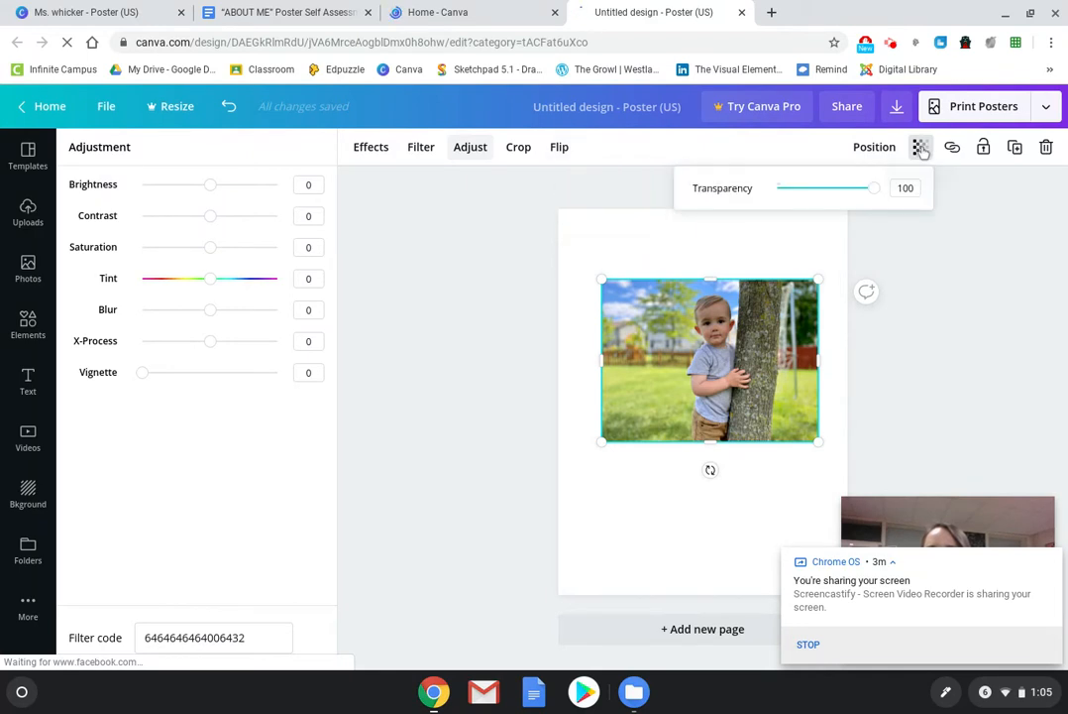
pyautogui.moveTo(878, 197); pyautogui.dragTo(905, 188)
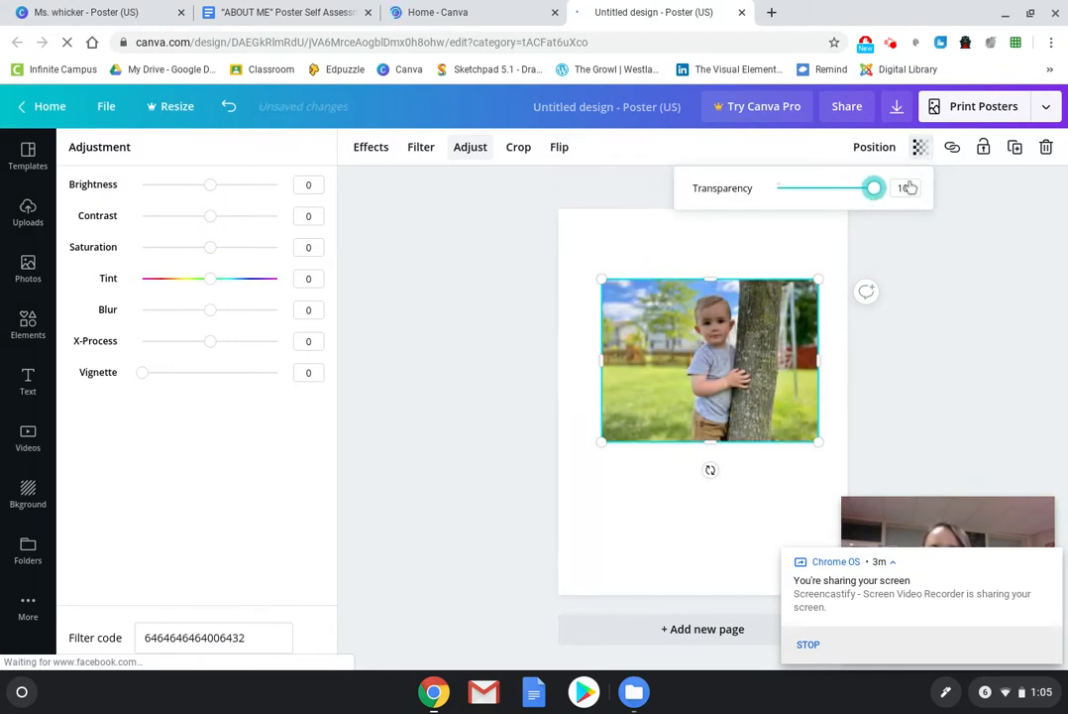
pyautogui.click(957, 196)
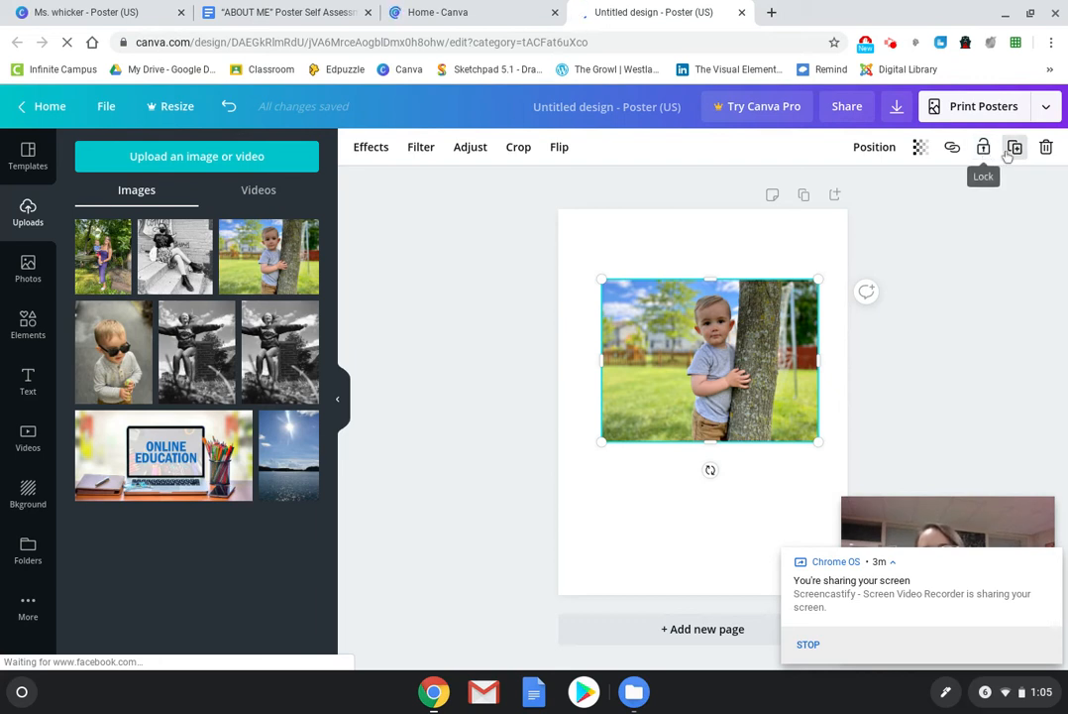
# Try duplicating the boy photo with the copy moved lower on the poster, and delete that copy.
pyautogui.click(1015, 146)
pyautogui.moveTo(657, 428); pyautogui.dragTo(619, 492)
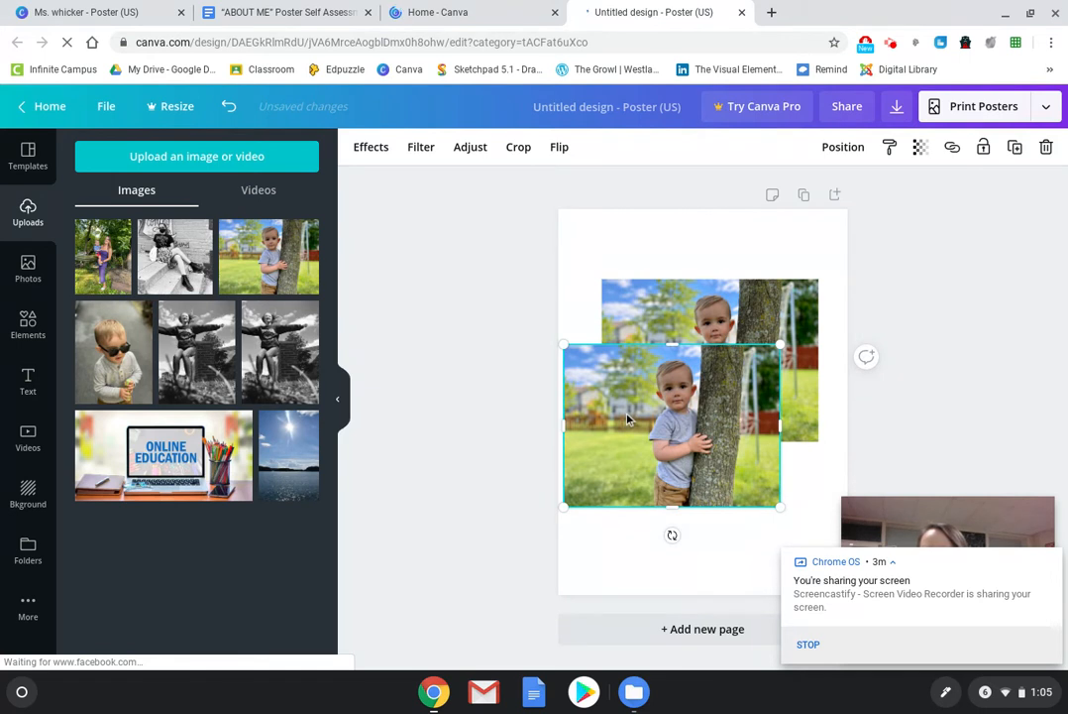
pyautogui.press('BackSpace')
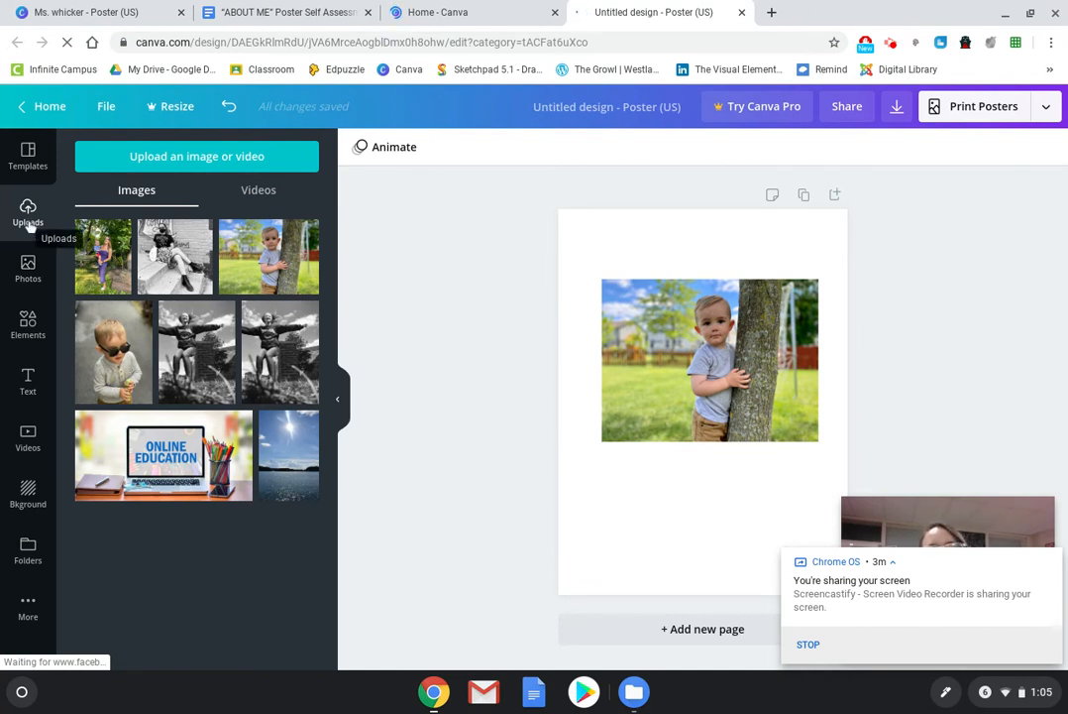
# Browse the trending stock photos and search the photo library for "football".
pyautogui.click(28, 268)
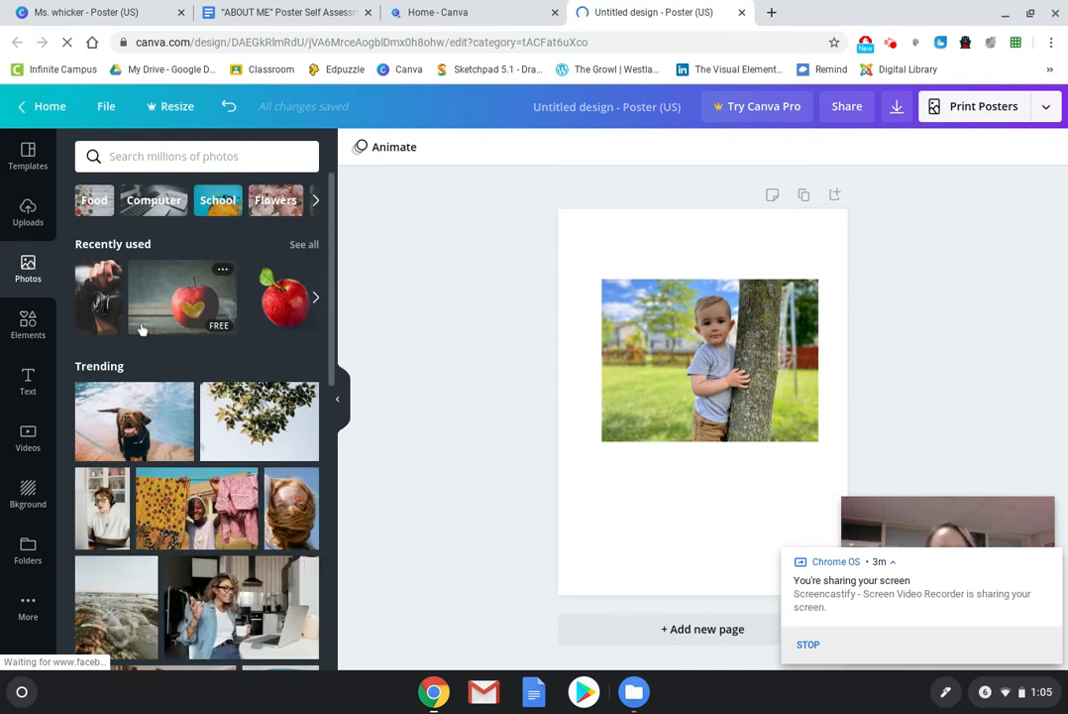
pyautogui.scroll(-10, 173, 556)
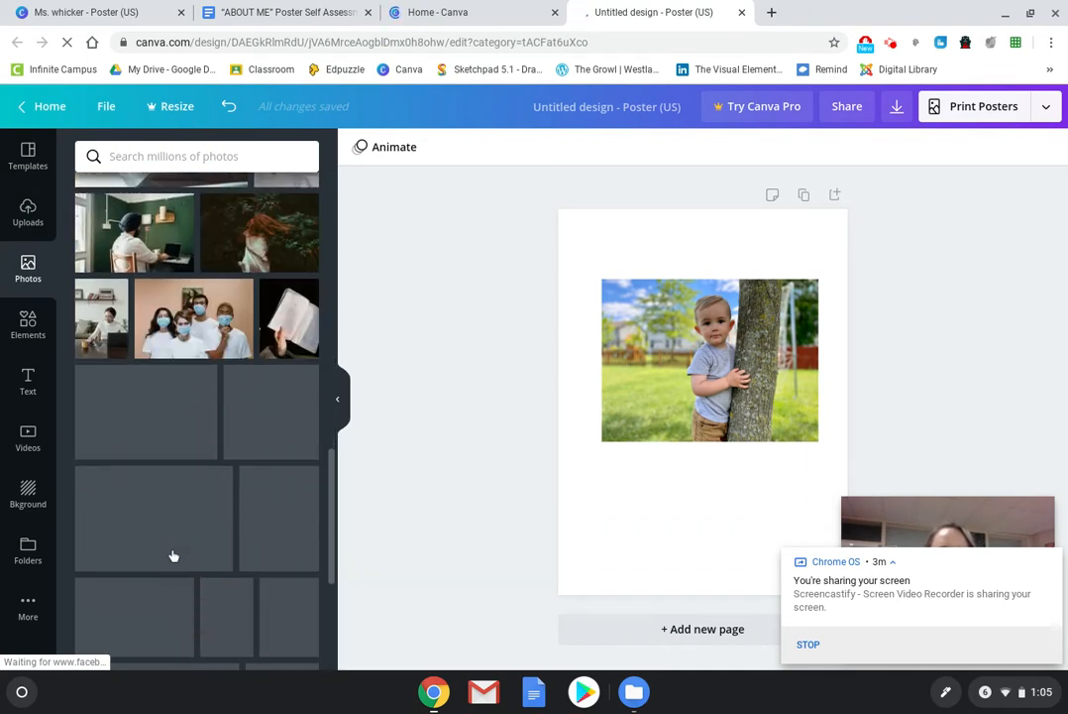
pyautogui.scroll(-5, 174, 556)
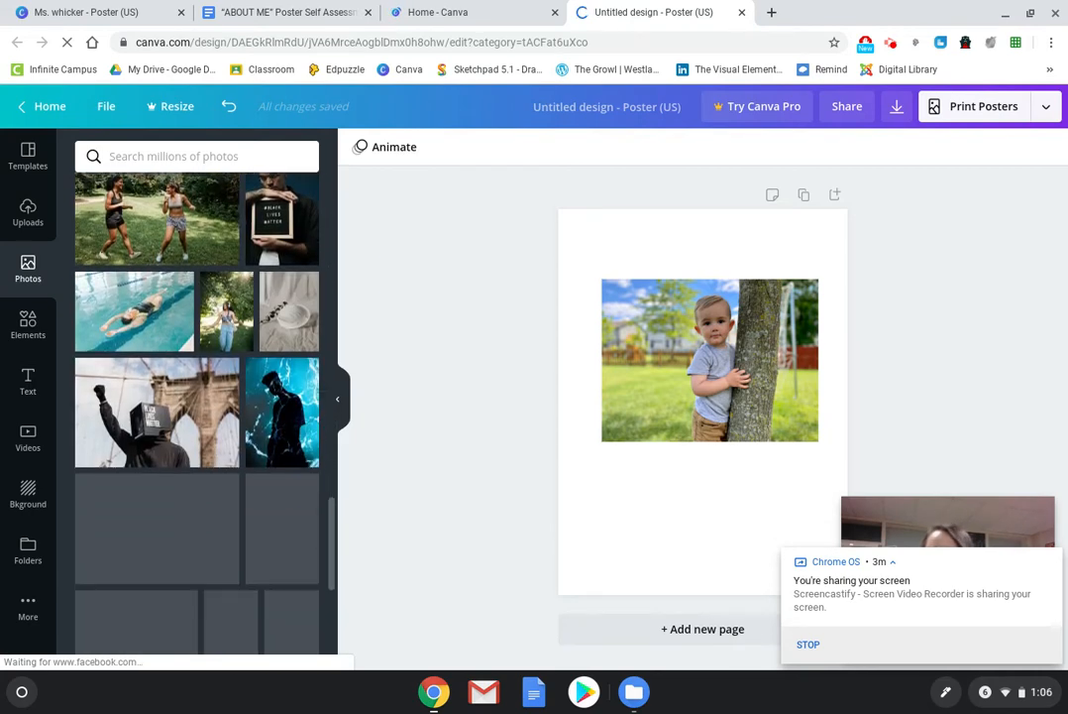
pyautogui.scroll(15, 196, 396)
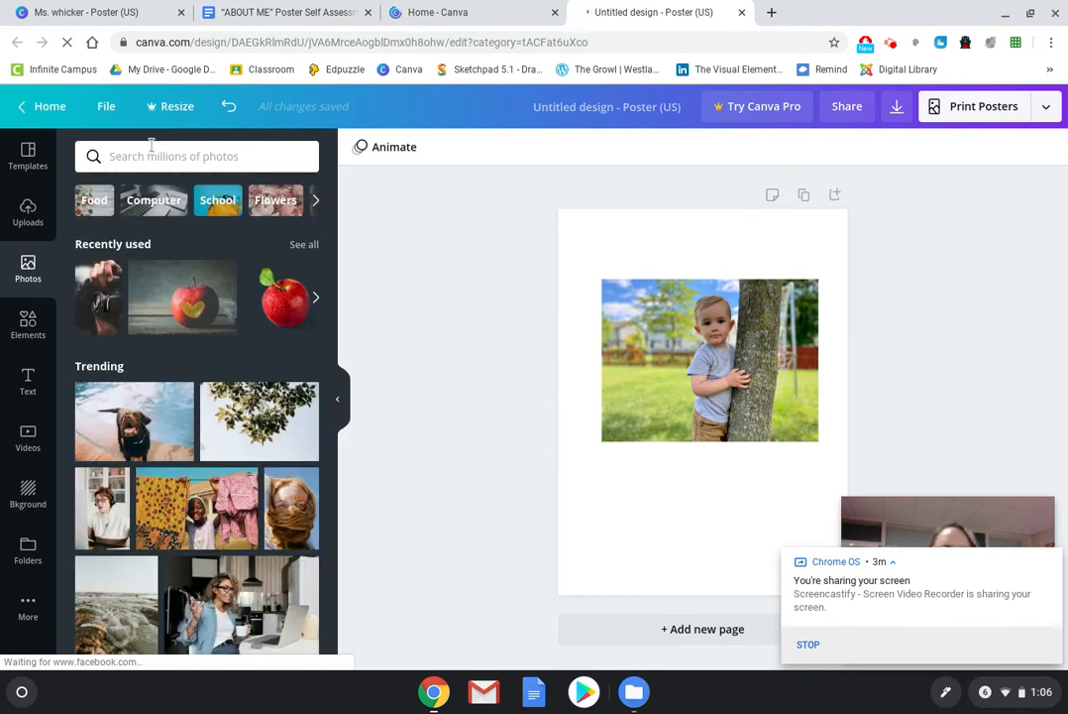
pyautogui.click(152, 148)
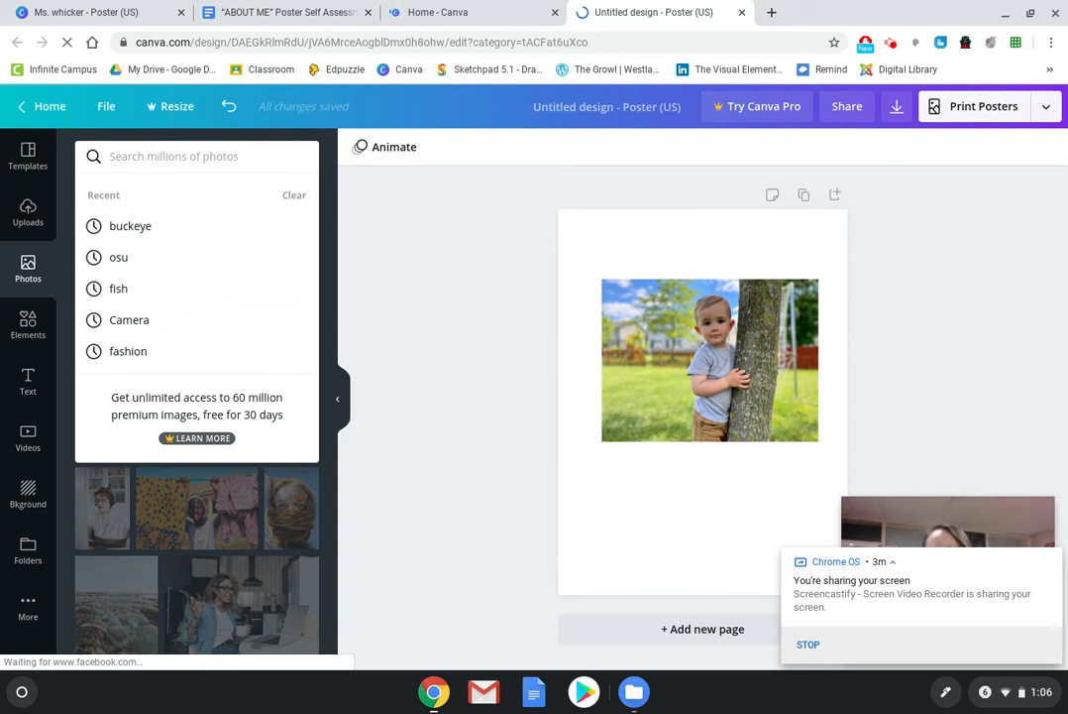
pyautogui.write('football')
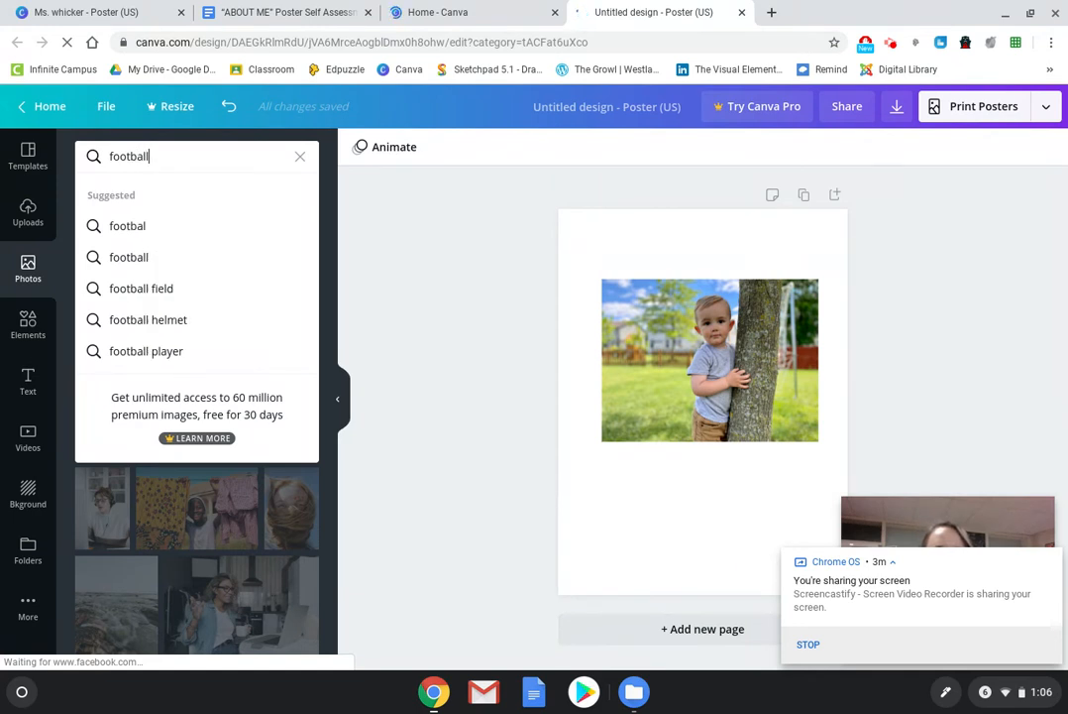
pyautogui.press('Return')
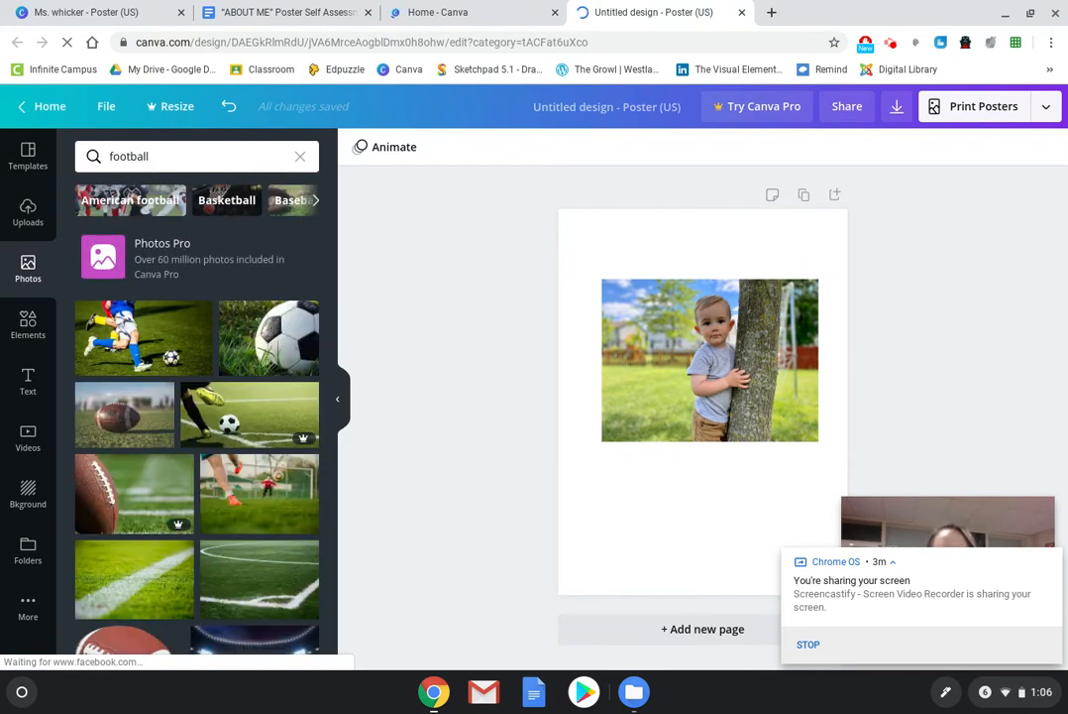
# Search the photo library for "summer" and for "sun".
pyautogui.click(166, 156)
pyautogui.moveTo(166, 156); pyautogui.dragTo(73, 136)
pyautogui.press('BackSpace')
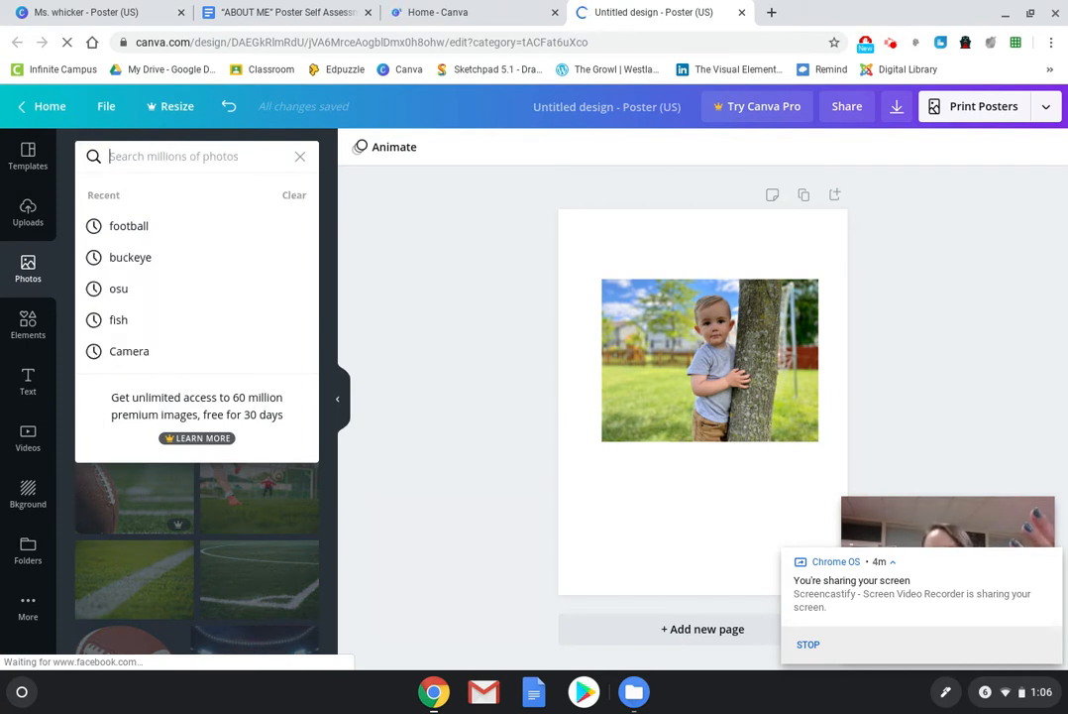
pyautogui.write('summer')
pyautogui.press('Return')
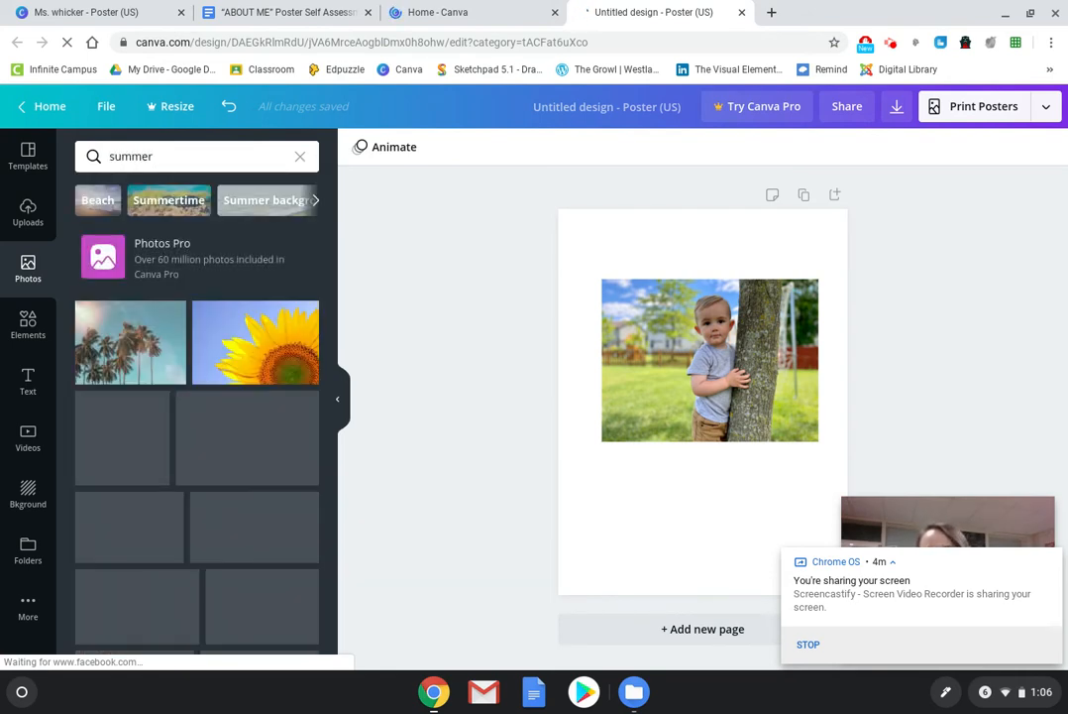
pyautogui.click(193, 157)
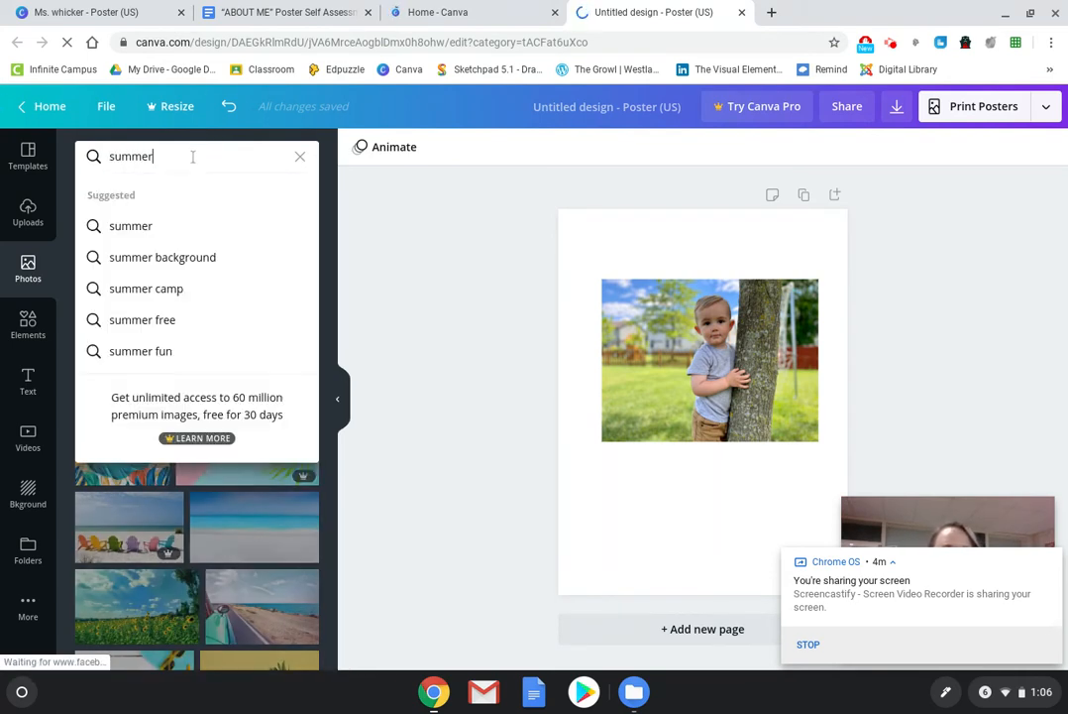
pyautogui.write('sun')
pyautogui.press('Return')
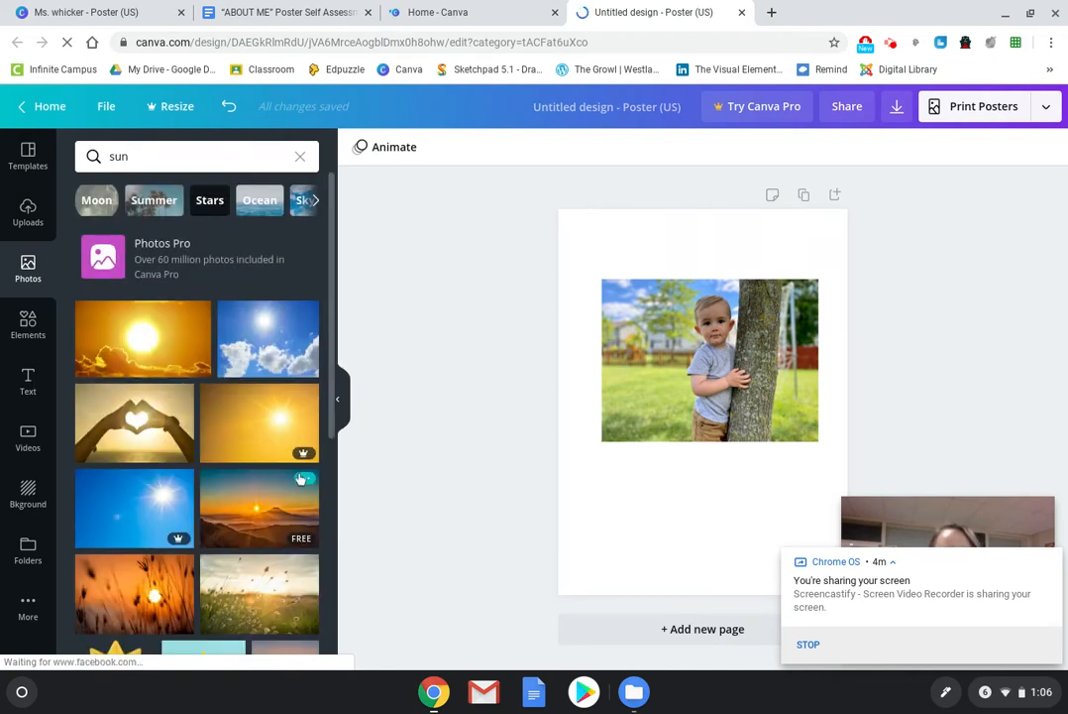
# Search the photo library for "sunshine" and add the photo of the person with outstretched arms at a railing to the poster.
pyautogui.click(158, 155)
pyautogui.write('shine')
pyautogui.press('Return')
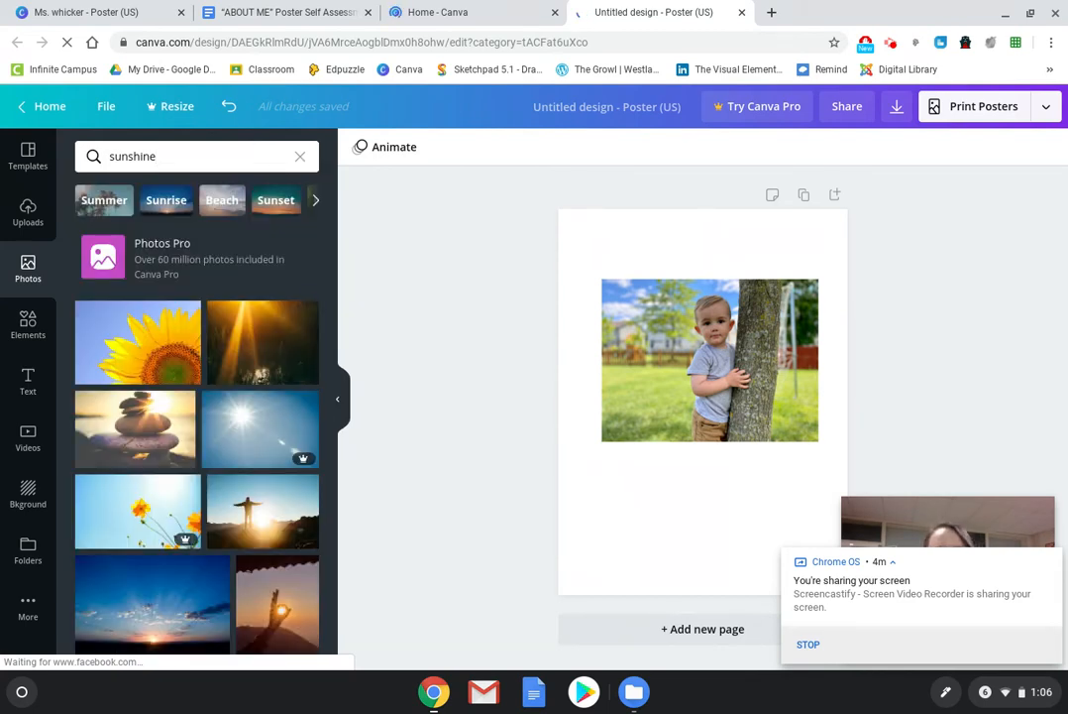
pyautogui.scroll(-10, 174, 327)
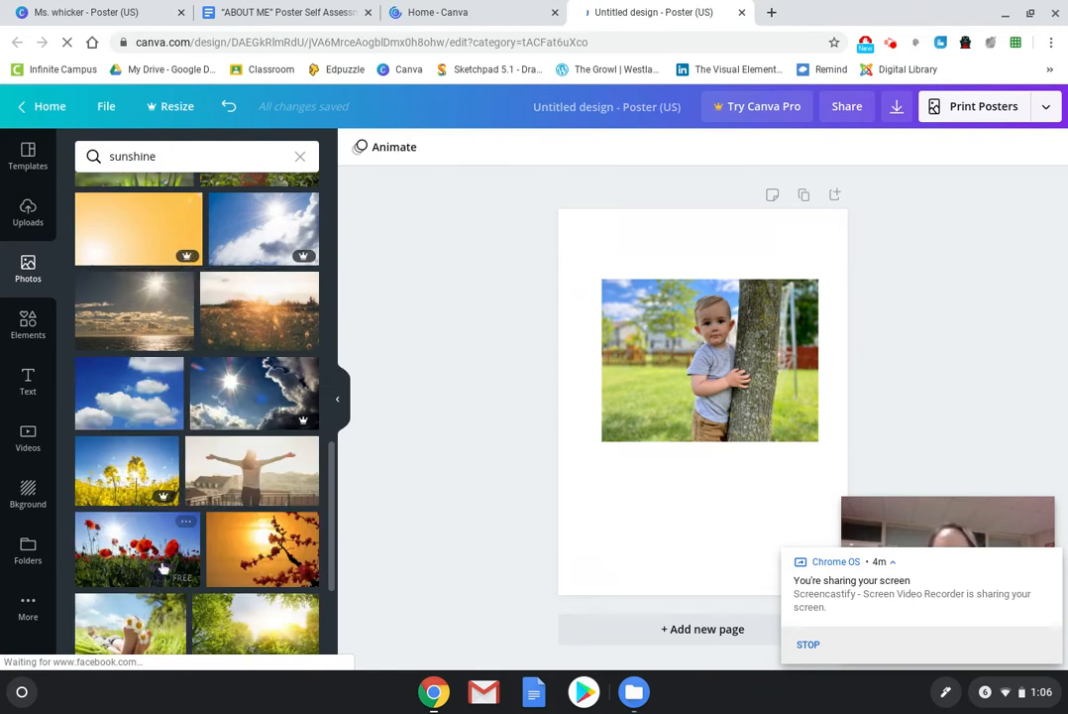
pyautogui.scroll(4, 229, 558)
pyautogui.scroll(-5, 227, 558)
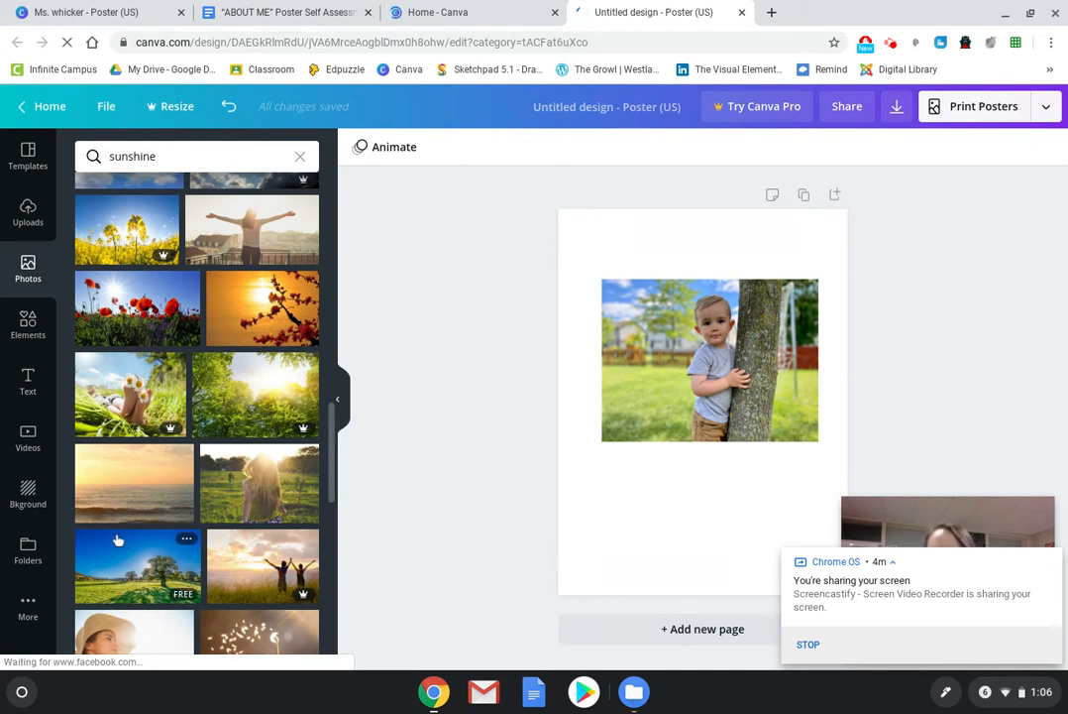
pyautogui.click(249, 226)
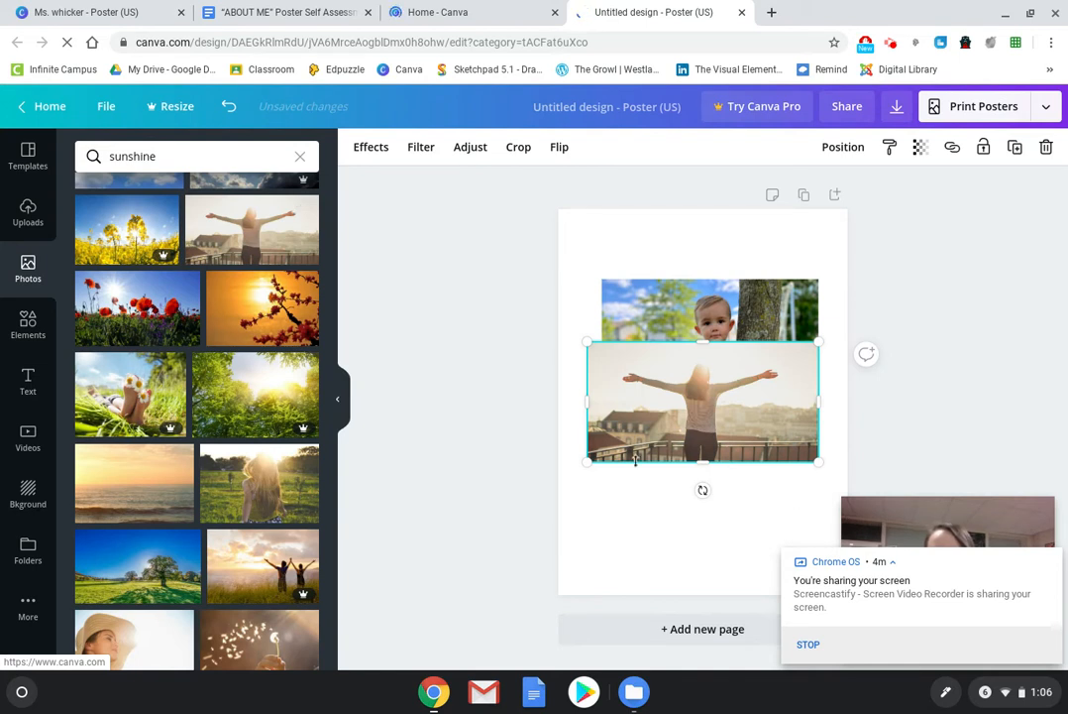
# Shrink the photo of the person with outstretched arms and delete it from the poster.
pyautogui.moveTo(587, 461); pyautogui.dragTo(654, 426)
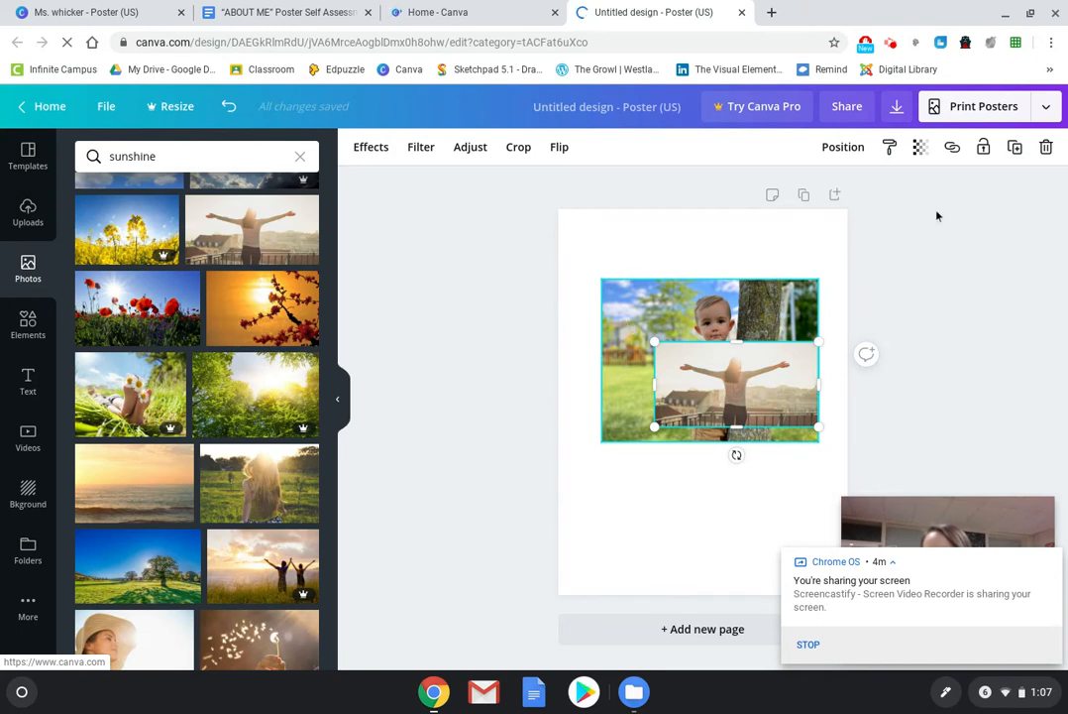
pyautogui.click(1046, 147)
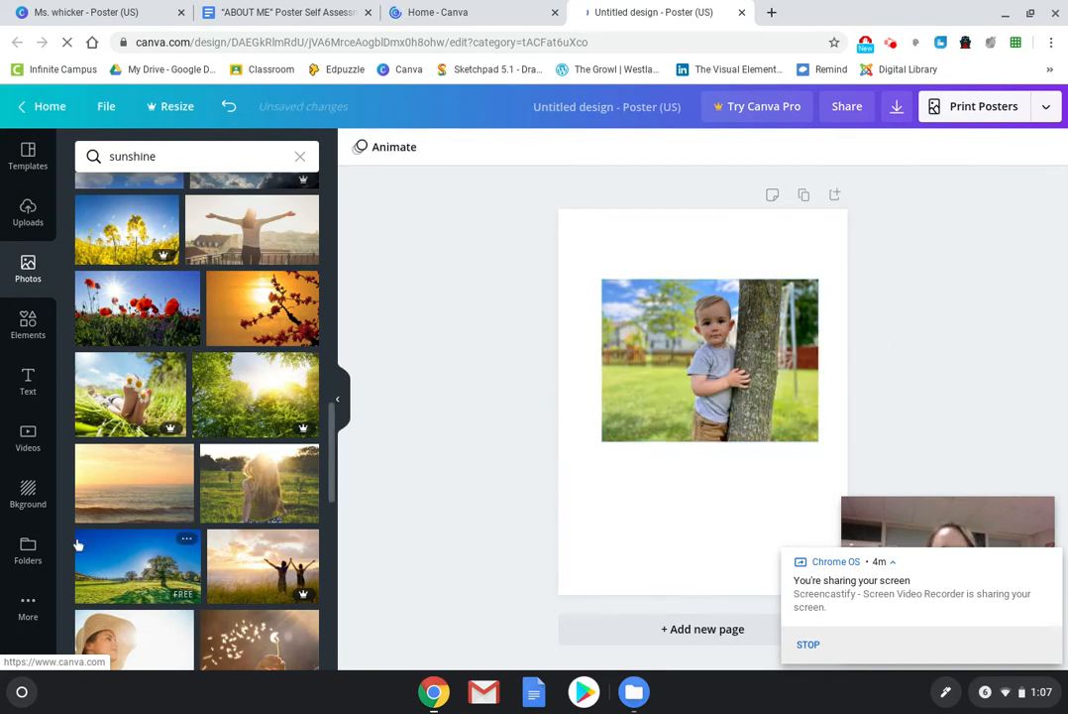
# Search the elements library for "hearts" and browse the graphics.
pyautogui.click(26, 323)
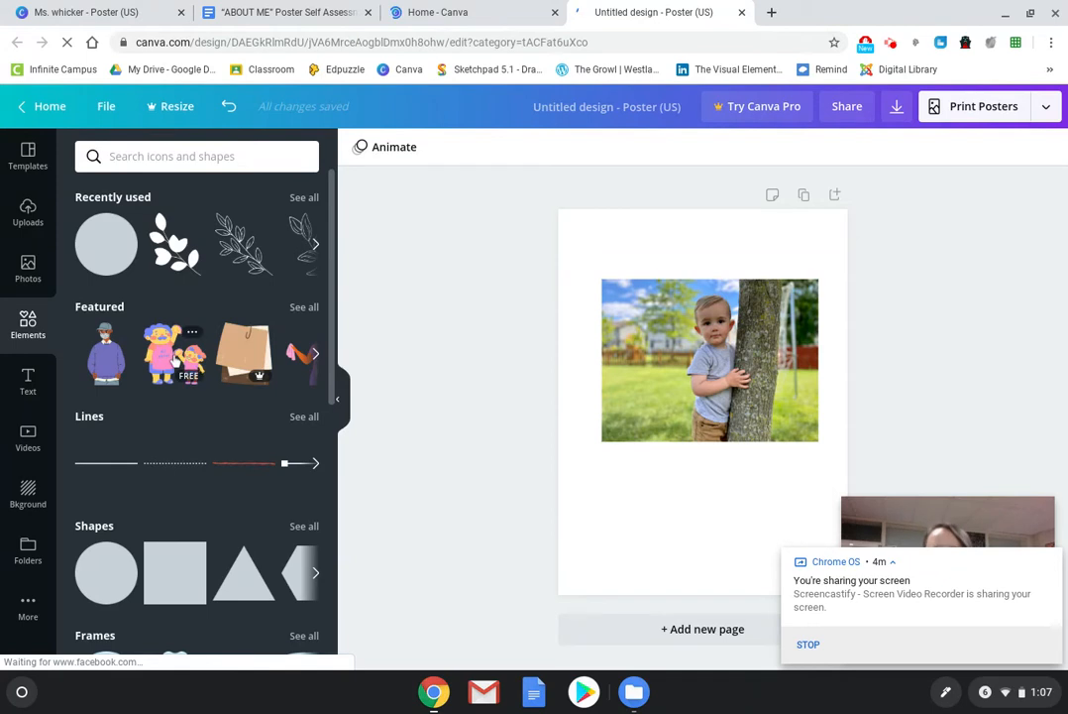
pyautogui.click(148, 159)
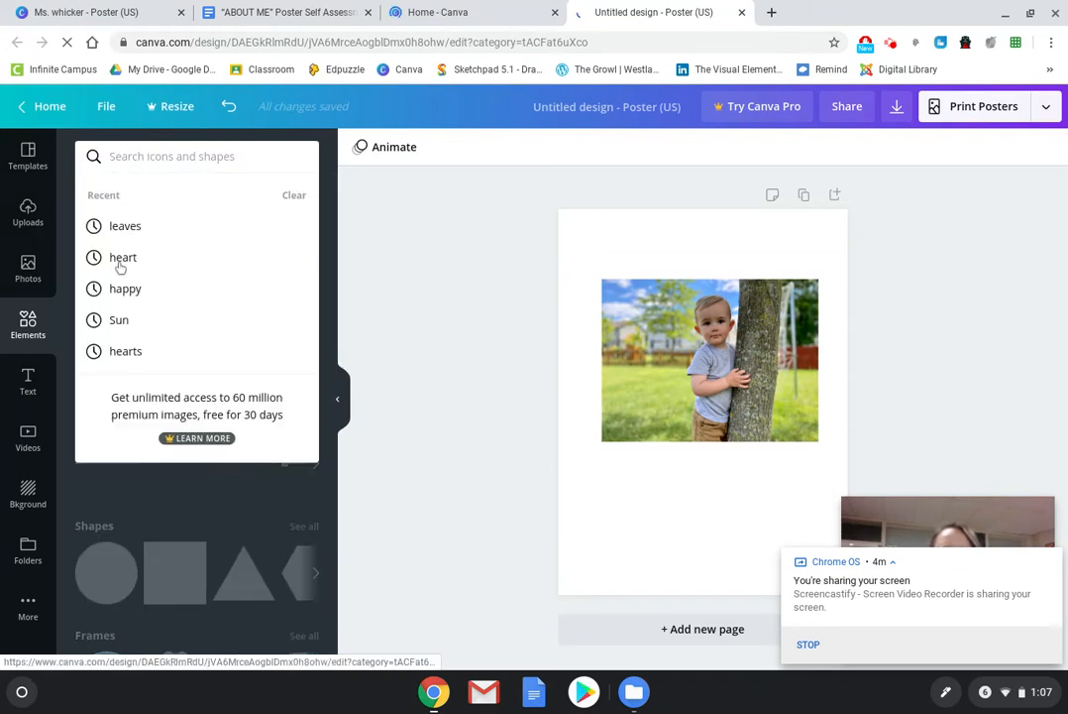
pyautogui.click(124, 353)
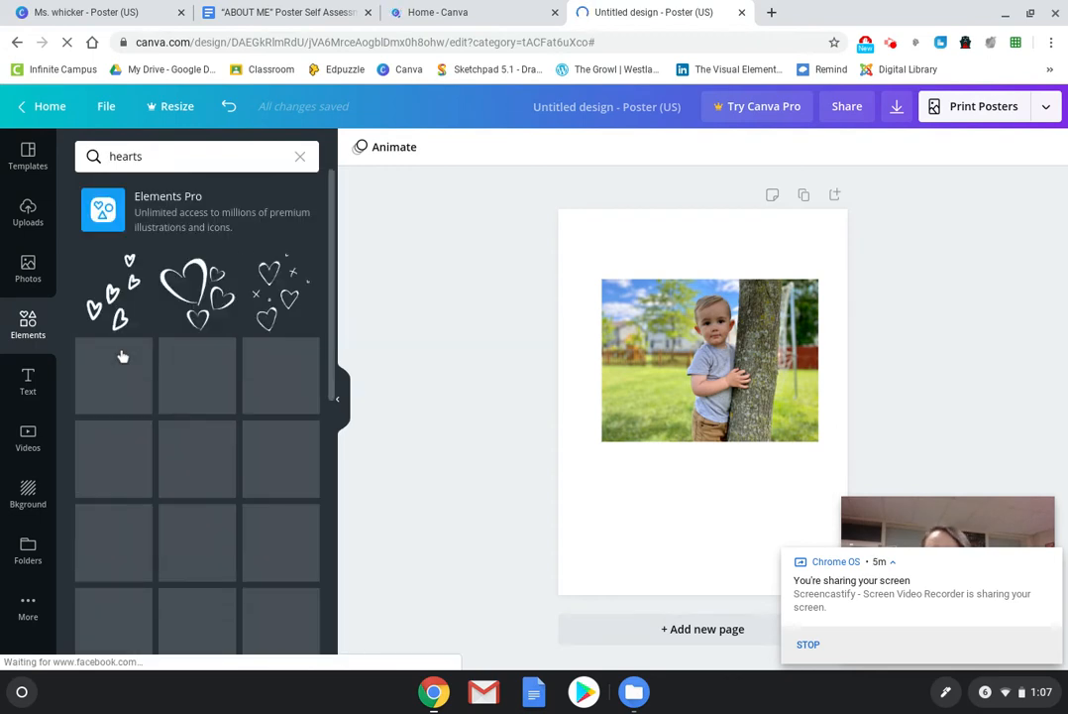
pyautogui.scroll(-2, 176, 347)
pyautogui.scroll(2, 177, 347)
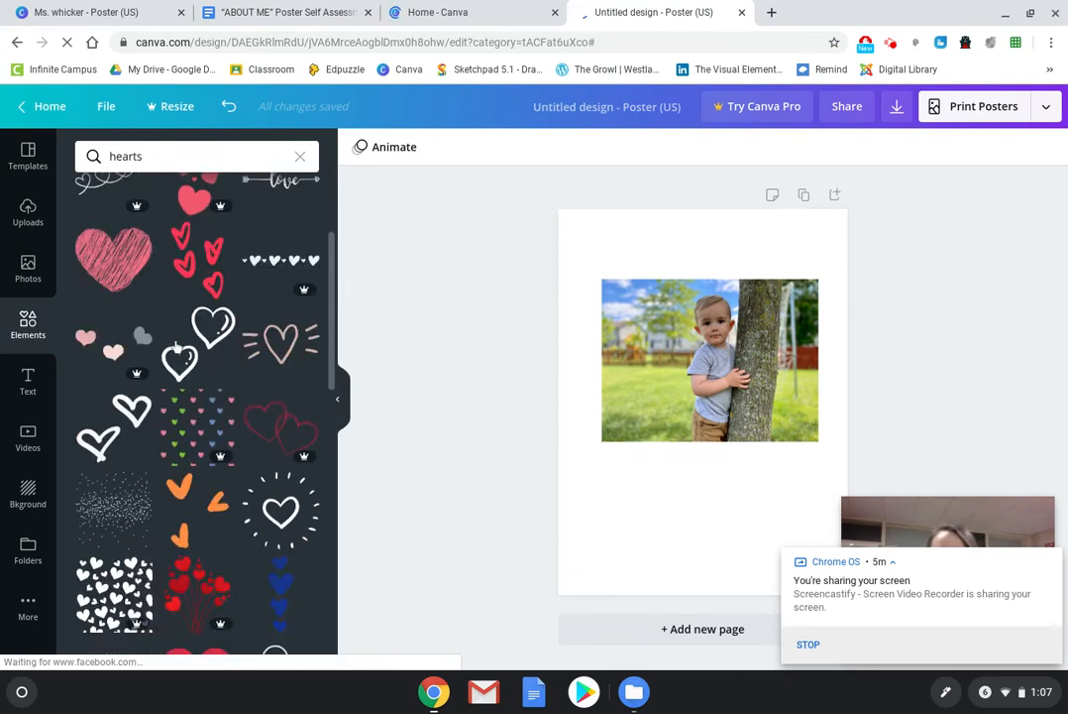
# Browse the element categories from lines and shapes to themed sets, and look through the full Stickers collection.
pyautogui.click(28, 325)
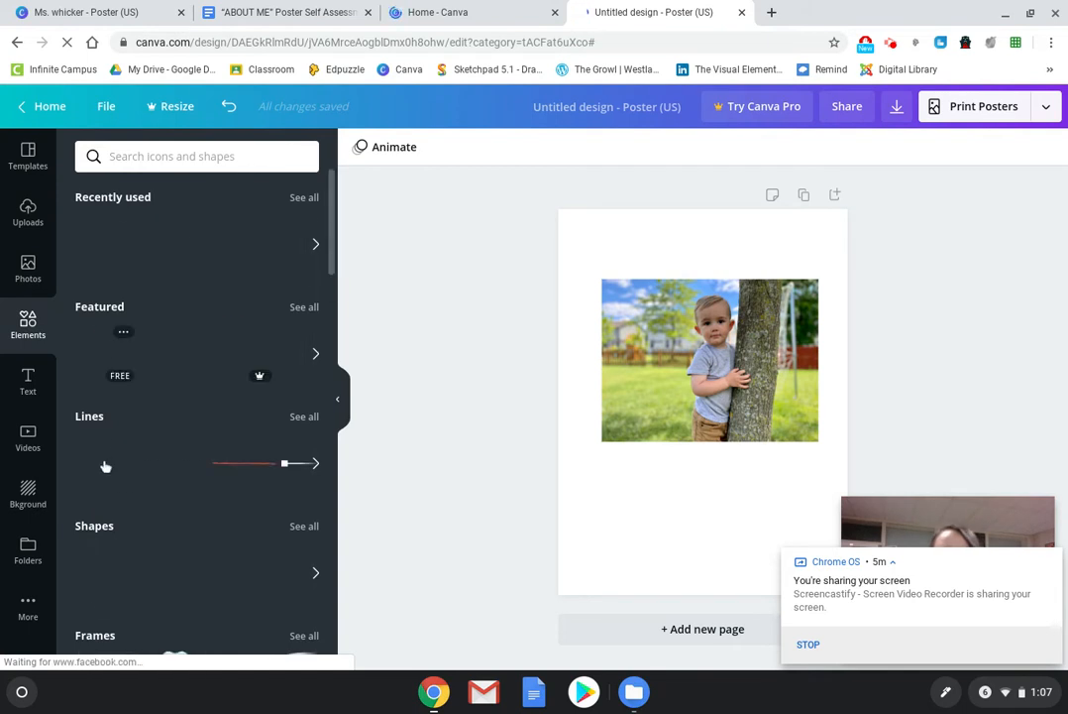
pyautogui.scroll(-2, 106, 465)
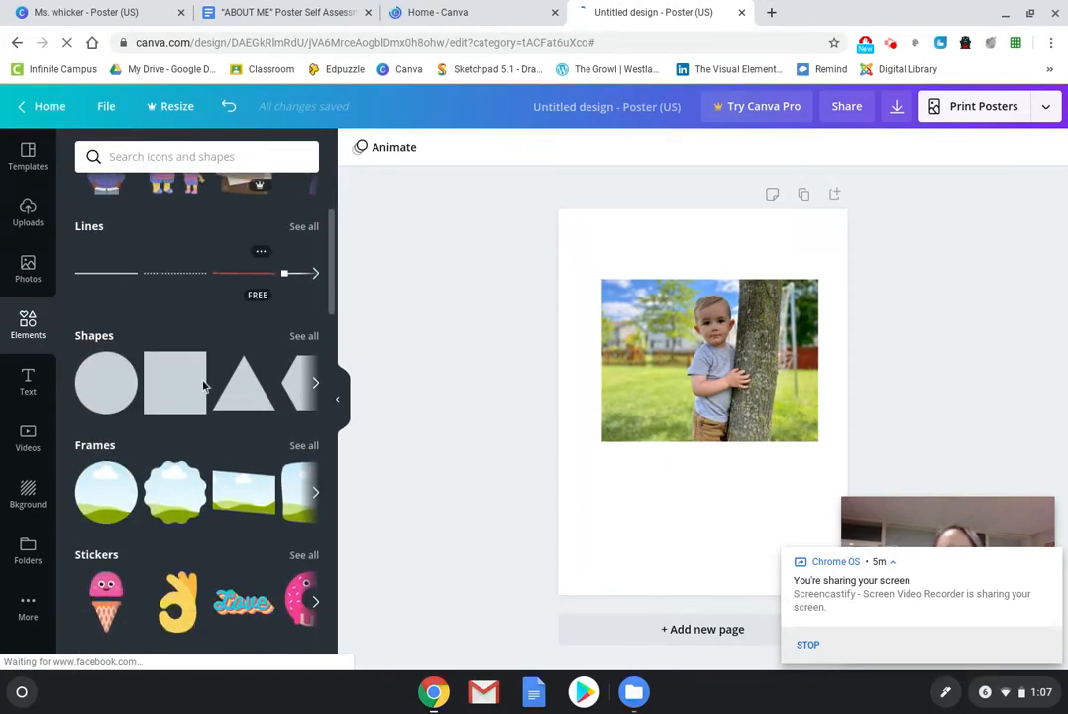
pyautogui.scroll(-2, 145, 511)
pyautogui.scroll(-2, 145, 513)
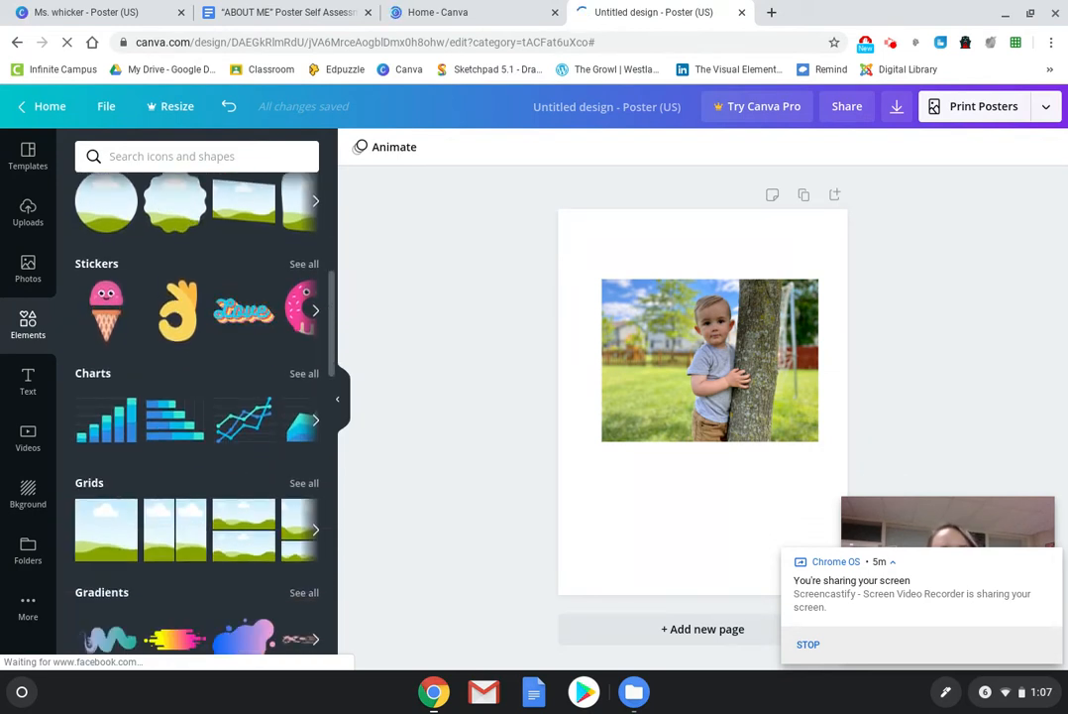
pyautogui.scroll(-2, 145, 512)
pyautogui.scroll(-5, 145, 512)
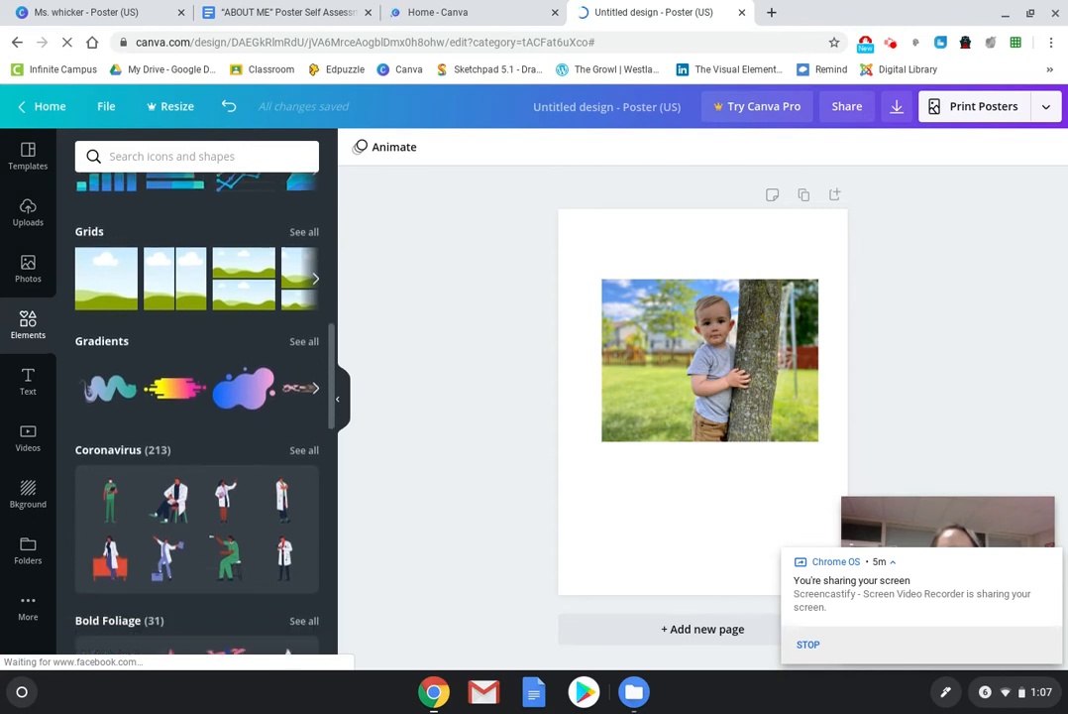
pyautogui.scroll(-5, 196, 396)
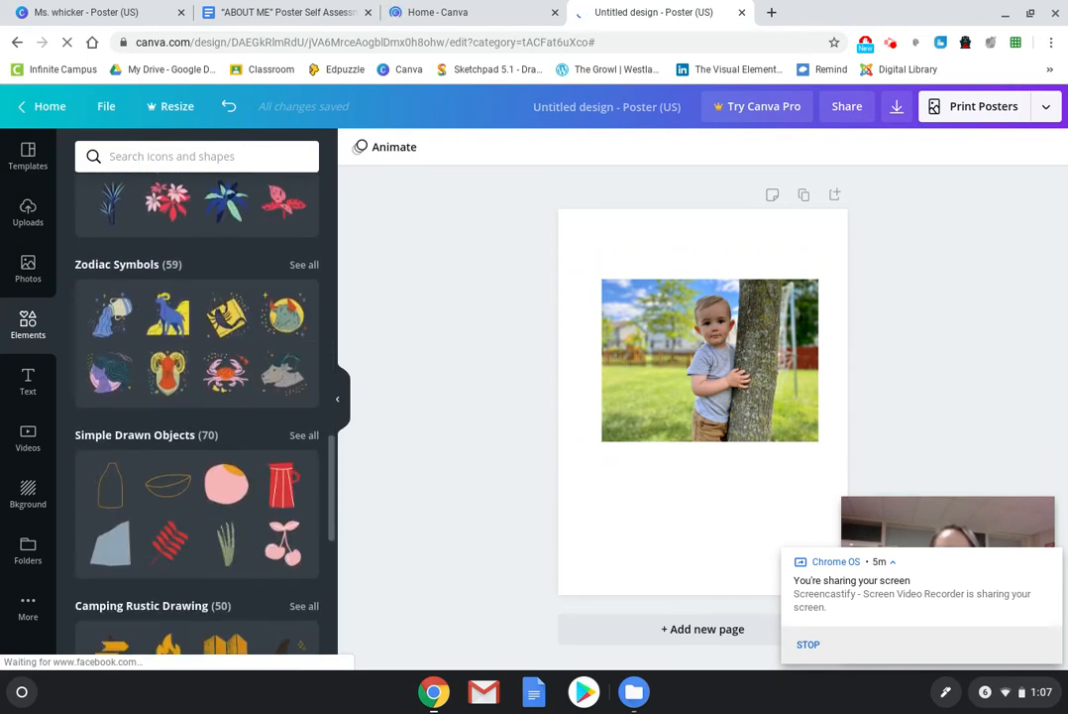
pyautogui.scroll(11, 199, 396)
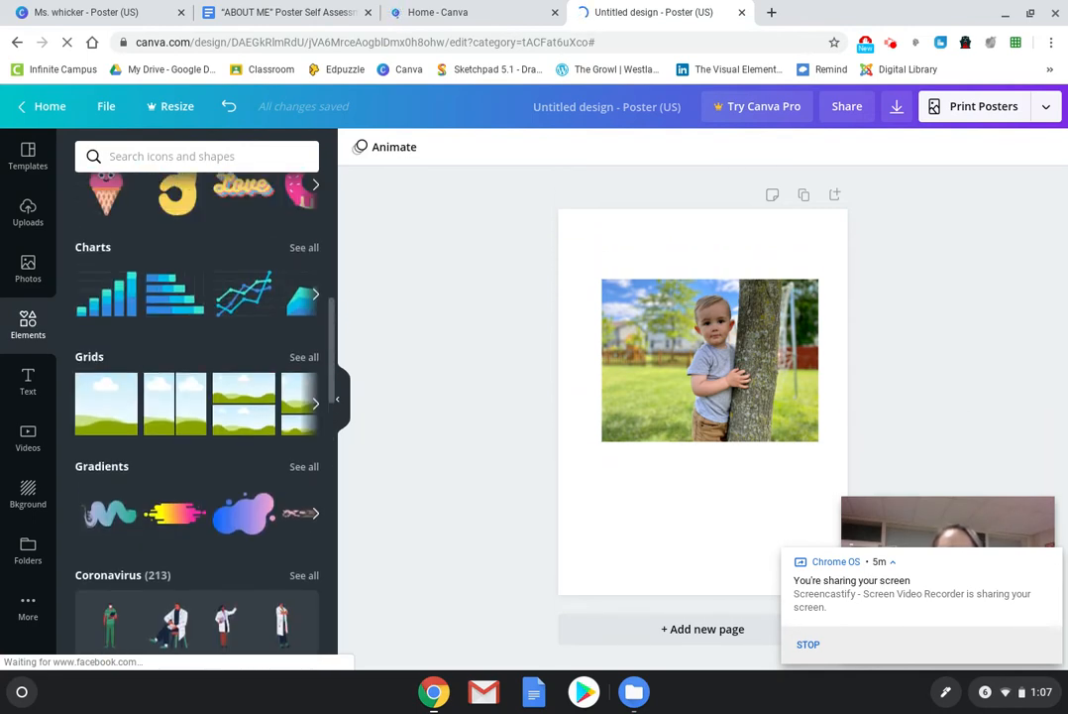
pyautogui.click(304, 208)
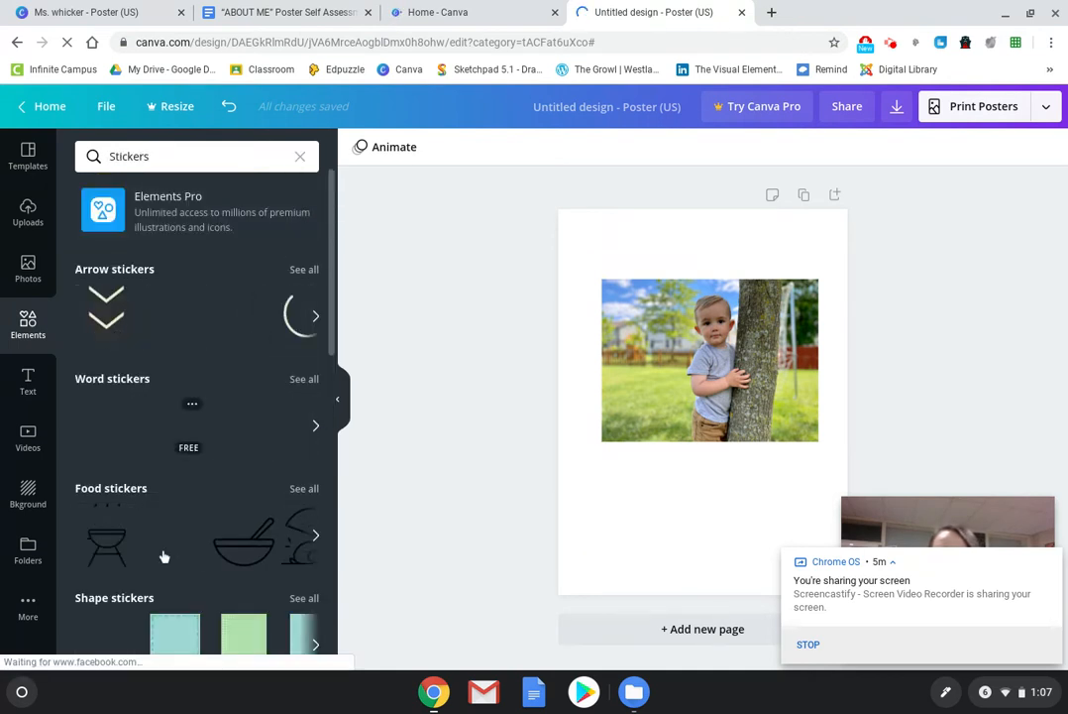
pyautogui.scroll(-3, 165, 555)
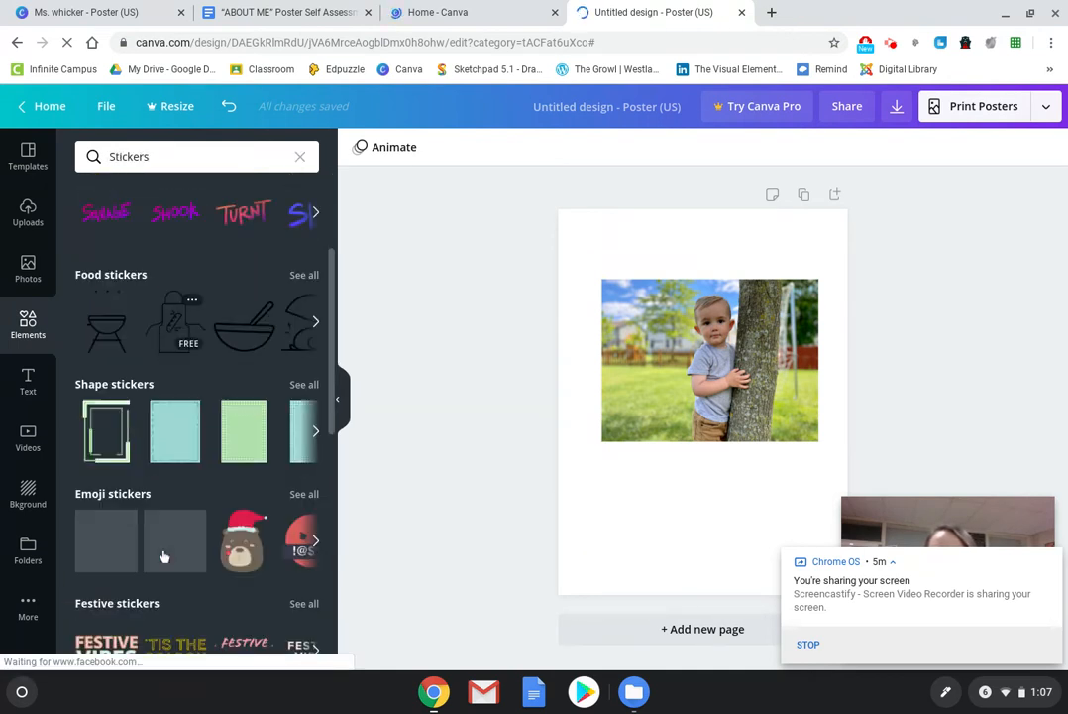
# Search the elements library for "fitness" and look through the graphics.
pyautogui.click(180, 155)
pyautogui.press('BackSpace')
pyautogui.press('BackSpace')
pyautogui.press('BackSpace')
pyautogui.press('BackSpace')
pyautogui.press('BackSpace')
pyautogui.press('BackSpace')
pyautogui.press('BackSpace')
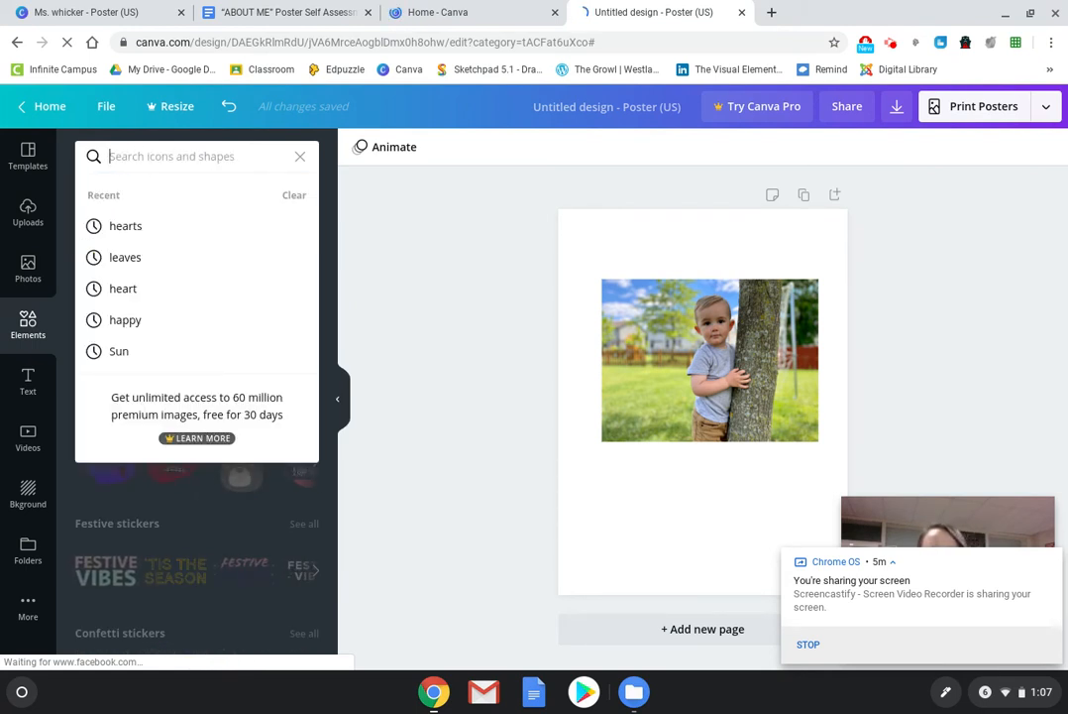
pyautogui.write('fitness')
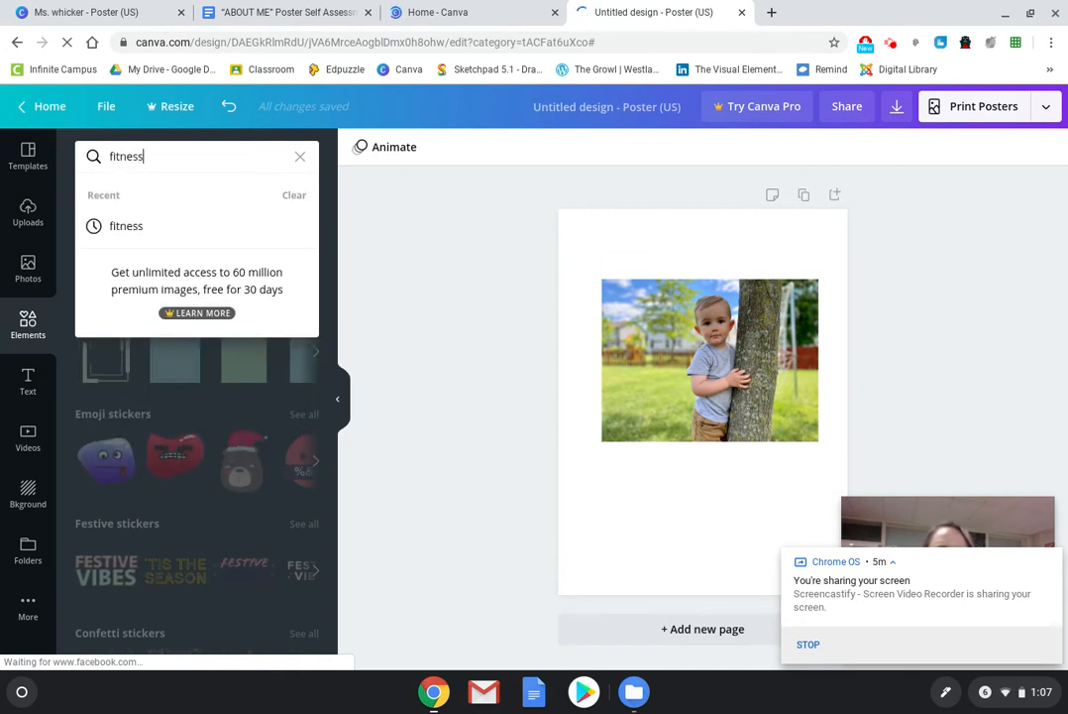
pyautogui.press('Return')
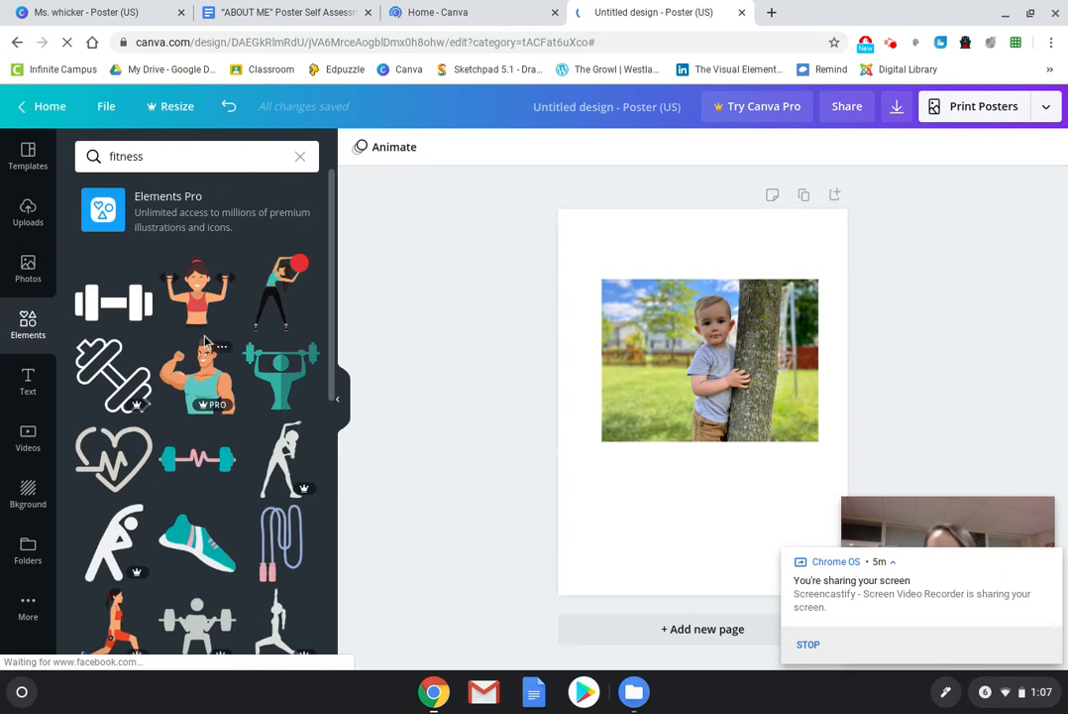
pyautogui.scroll(-4, 207, 342)
pyautogui.scroll(-10, 204, 342)
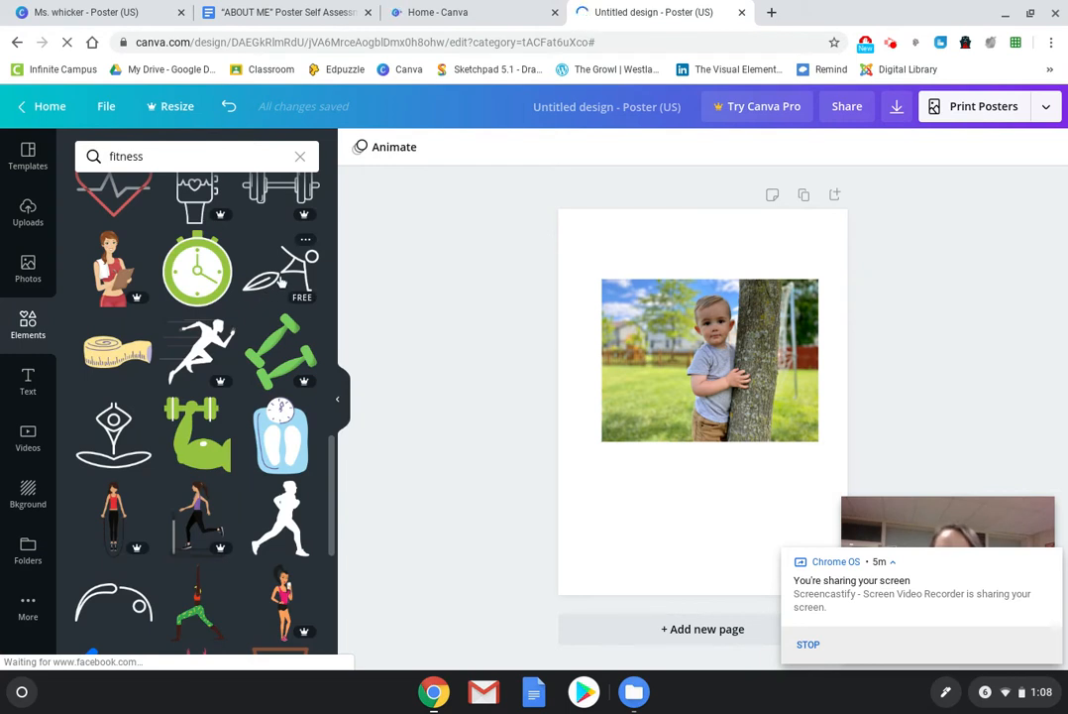
# Try a rotated outline exercise figure over the boy photo, recolor it turquoise, dark brown and gray, and delete it.
pyautogui.click(281, 282)
pyautogui.moveTo(724, 405); pyautogui.dragTo(701, 376)
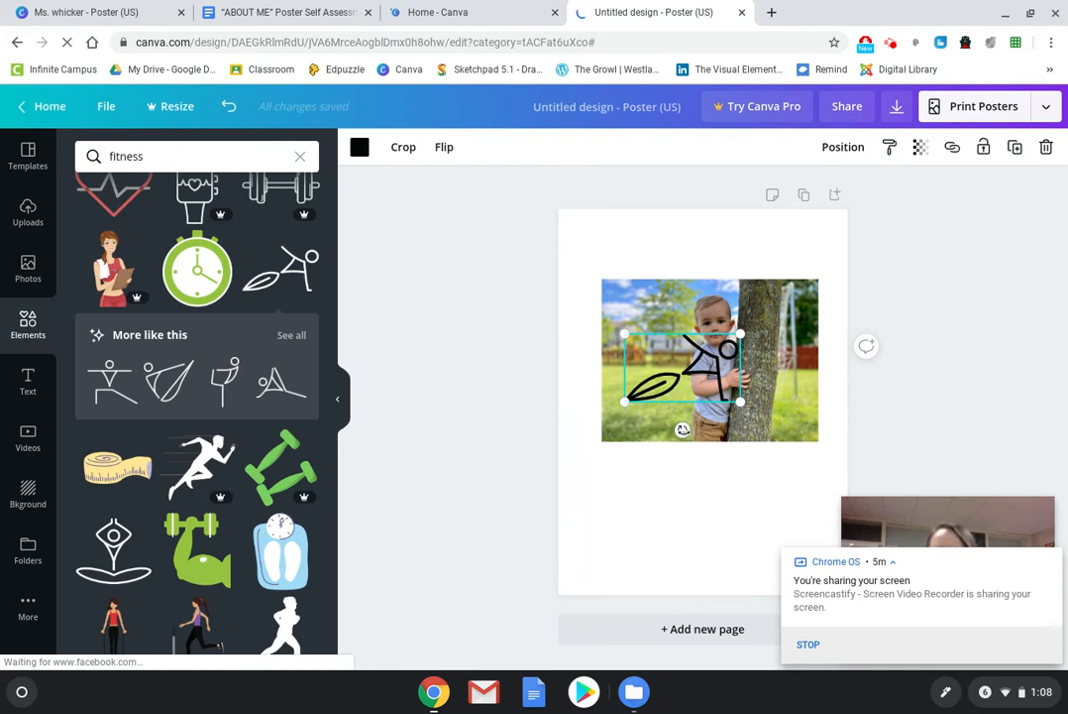
pyautogui.moveTo(682, 429); pyautogui.dragTo(651, 372)
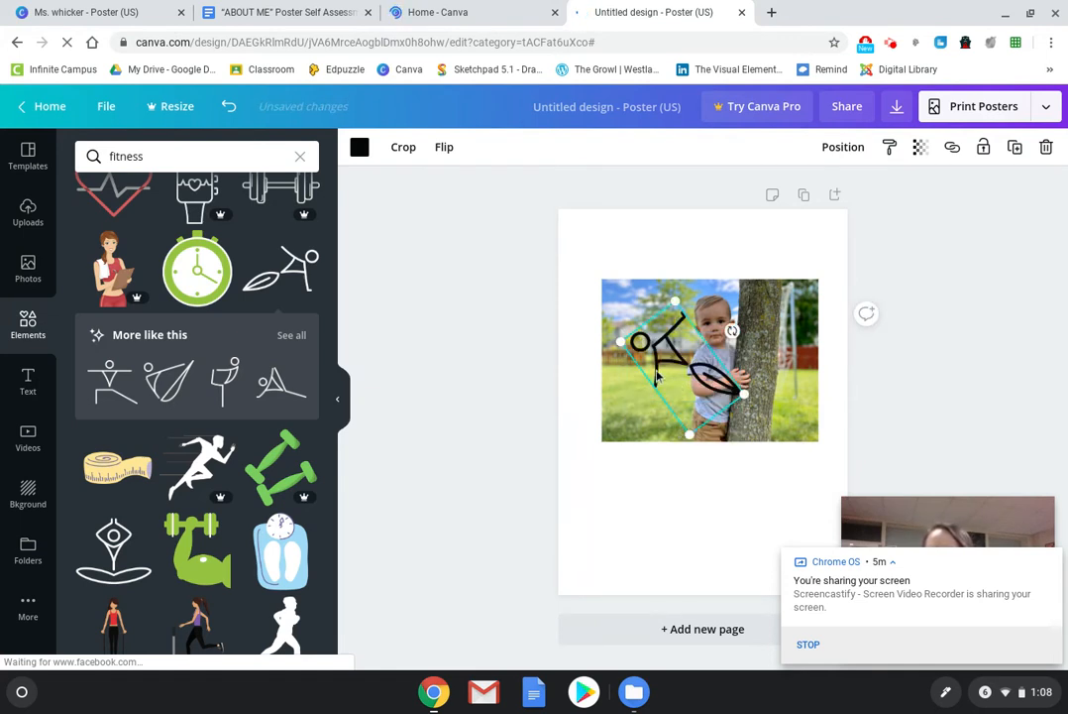
pyautogui.click(359, 147)
pyautogui.click(176, 532)
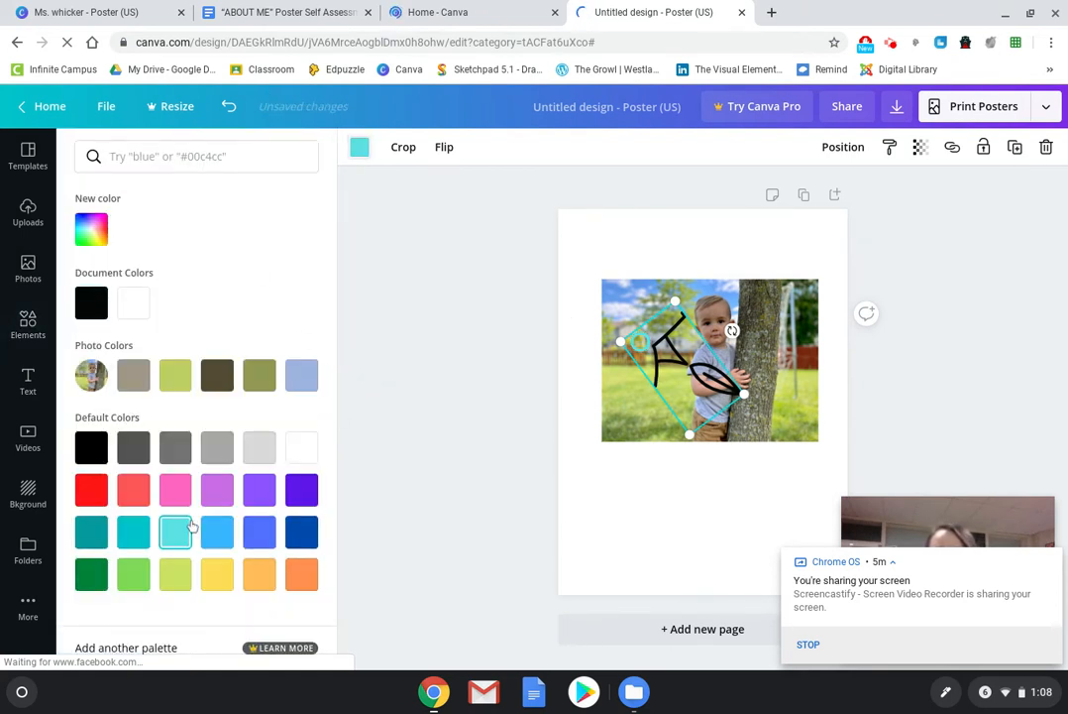
pyautogui.click(217, 374)
pyautogui.click(217, 447)
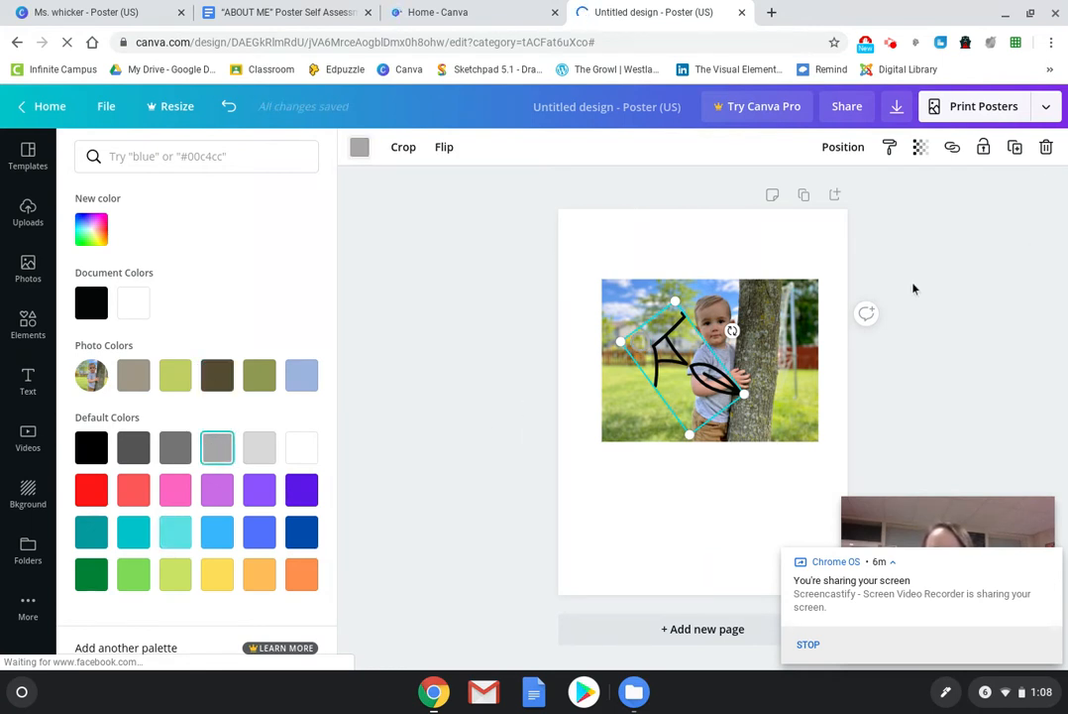
pyautogui.click(1045, 147)
# Search the elements library for "hearts" and add the hand-drawn group of five outlined hearts to the poster.
pyautogui.scroll(-10, 221, 371)
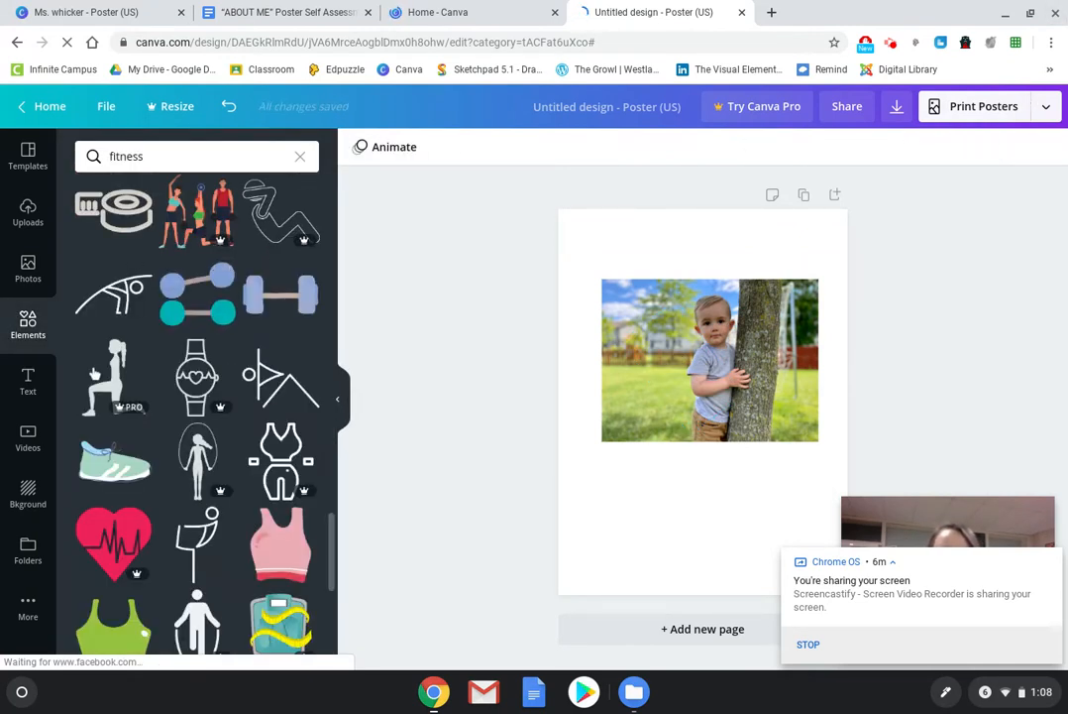
pyautogui.click(141, 158)
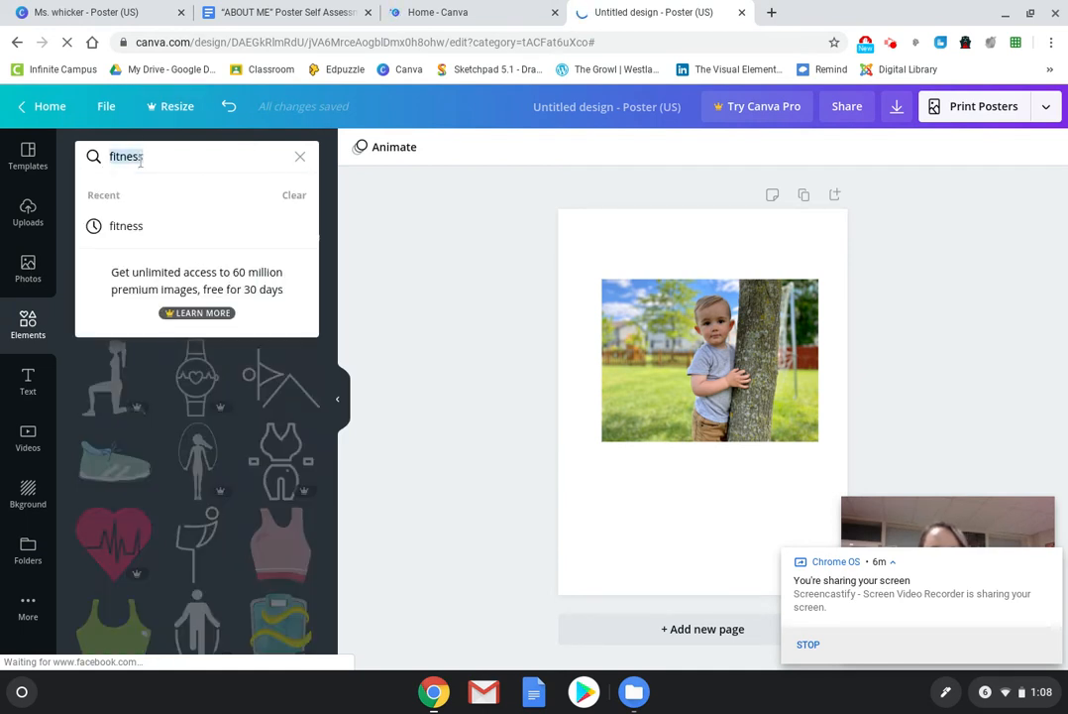
pyautogui.write('hearts')
pyautogui.press('Return')
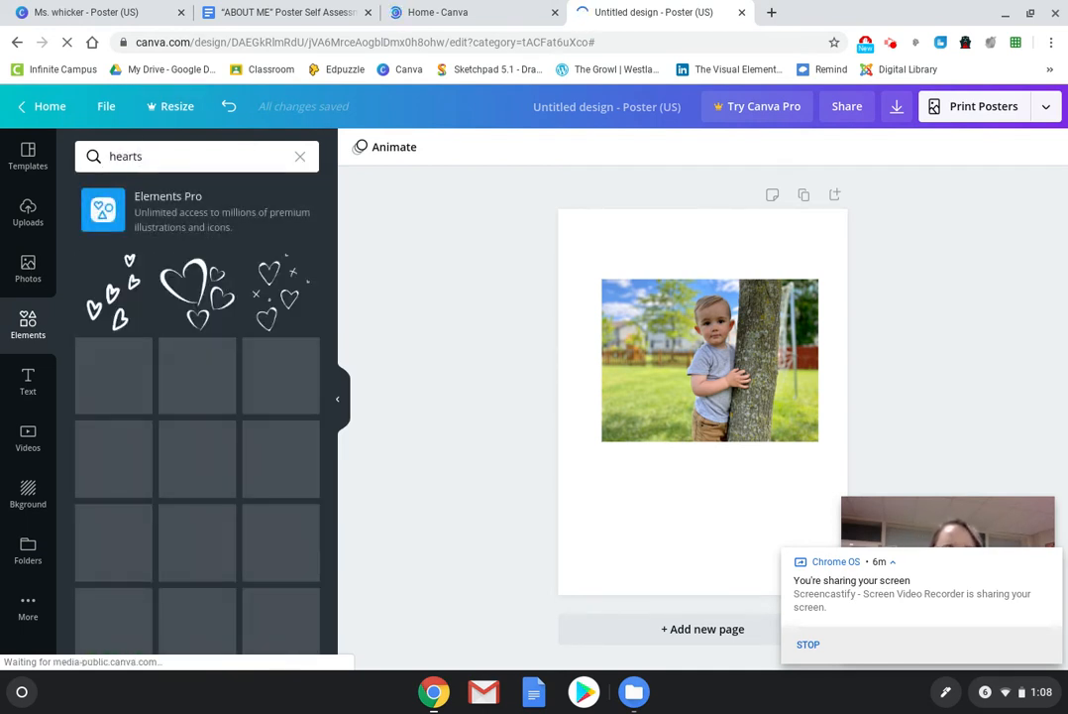
pyautogui.click(112, 290)
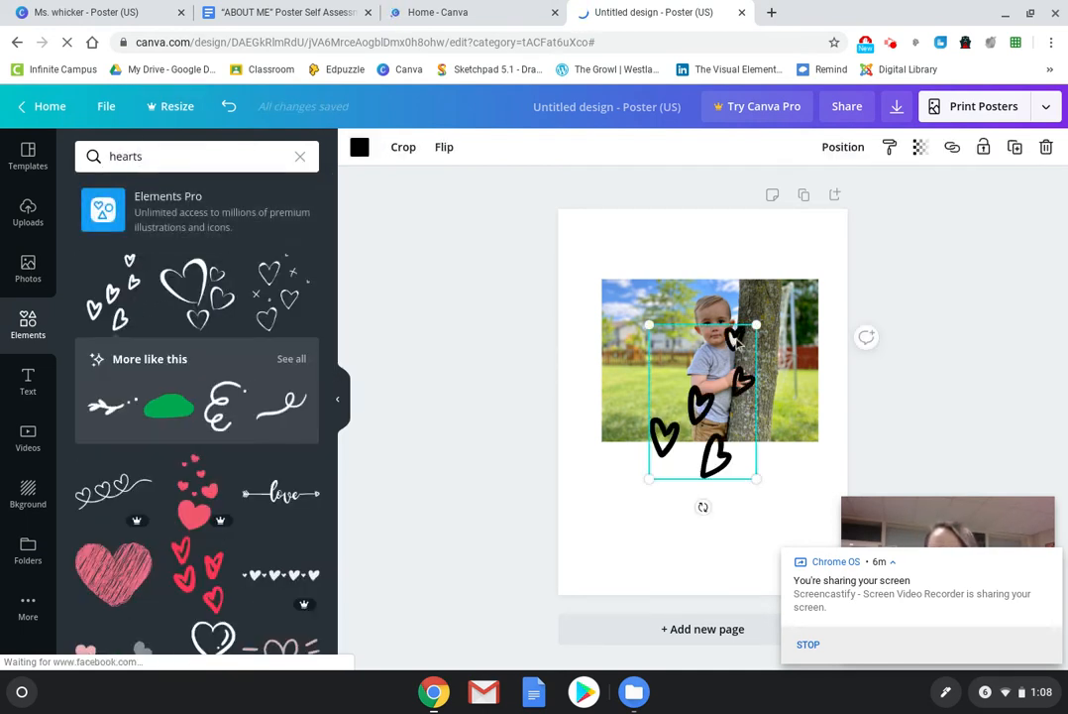
# Try blue and turquoise on the hearts graphic, and set its color to the default pink.
pyautogui.click(359, 146)
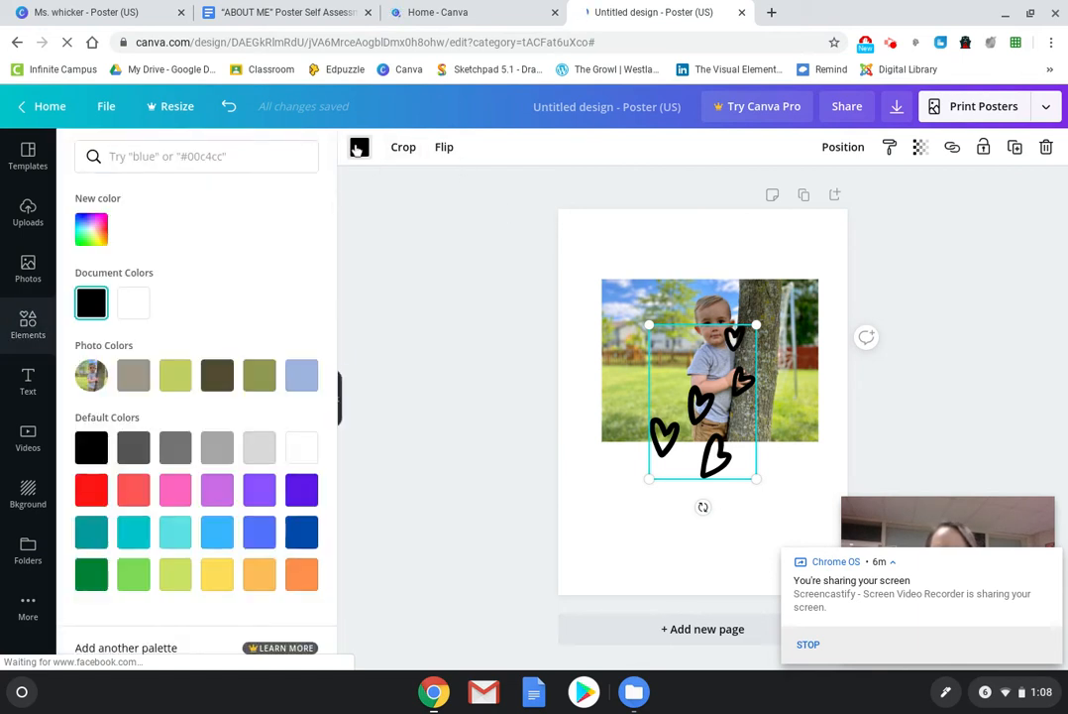
pyautogui.click(216, 532)
pyautogui.click(174, 531)
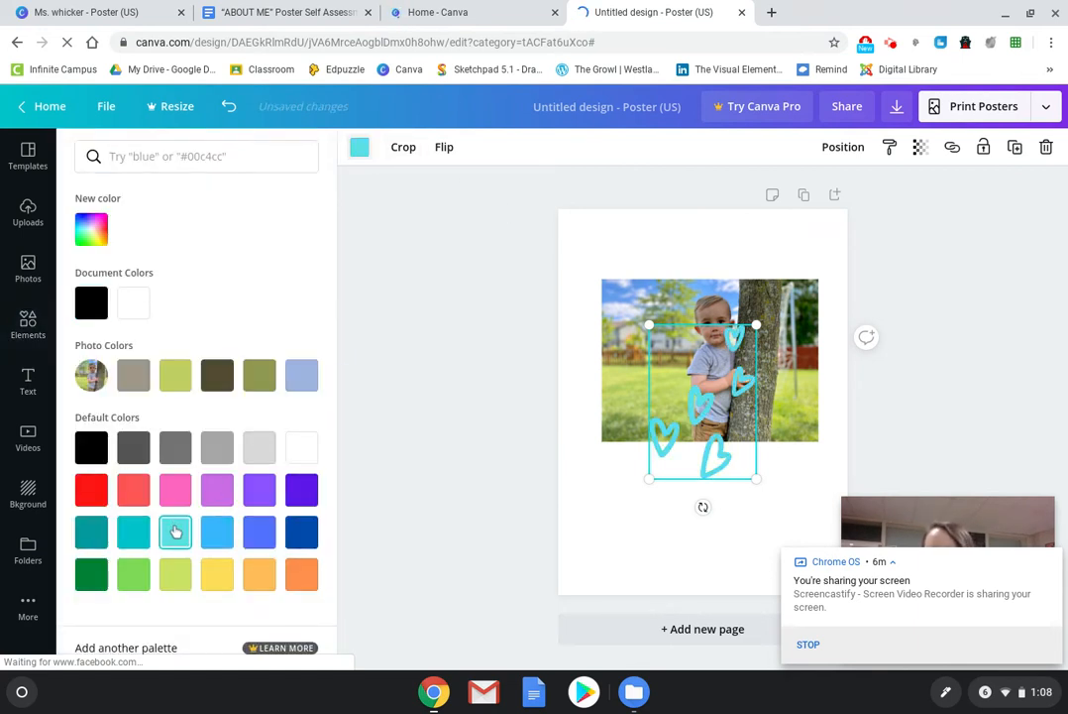
pyautogui.click(177, 486)
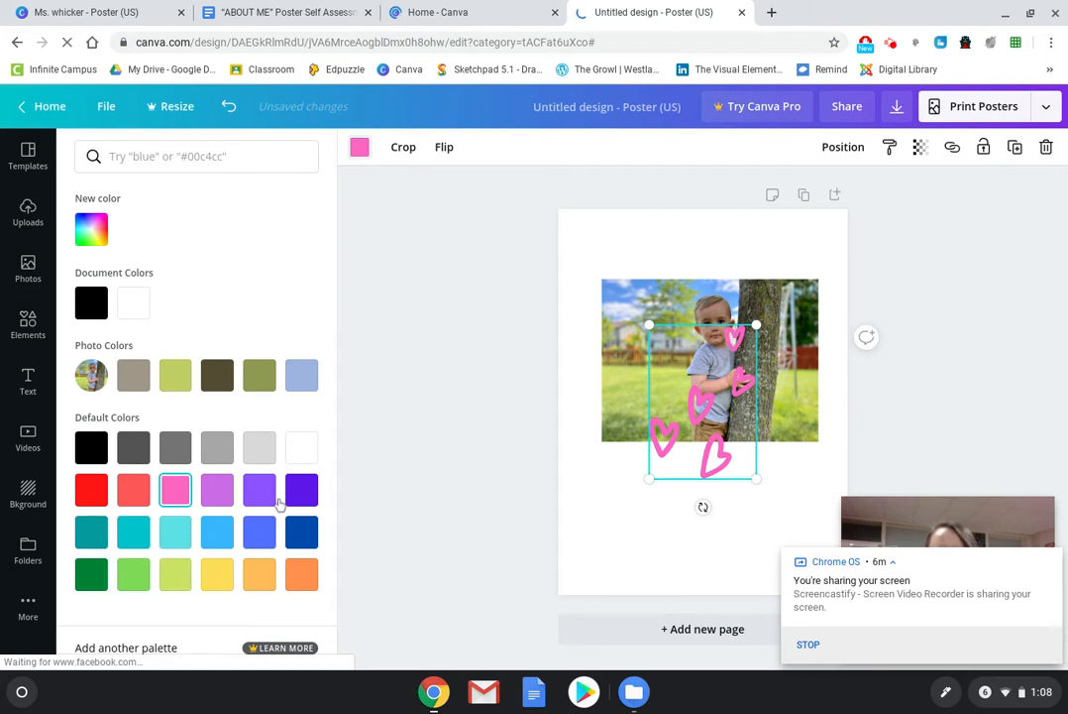
# Move the pink hearts graphic and enlarge it until it spans nearly the full height of the poster.
pyautogui.moveTo(672, 446); pyautogui.dragTo(633, 298)
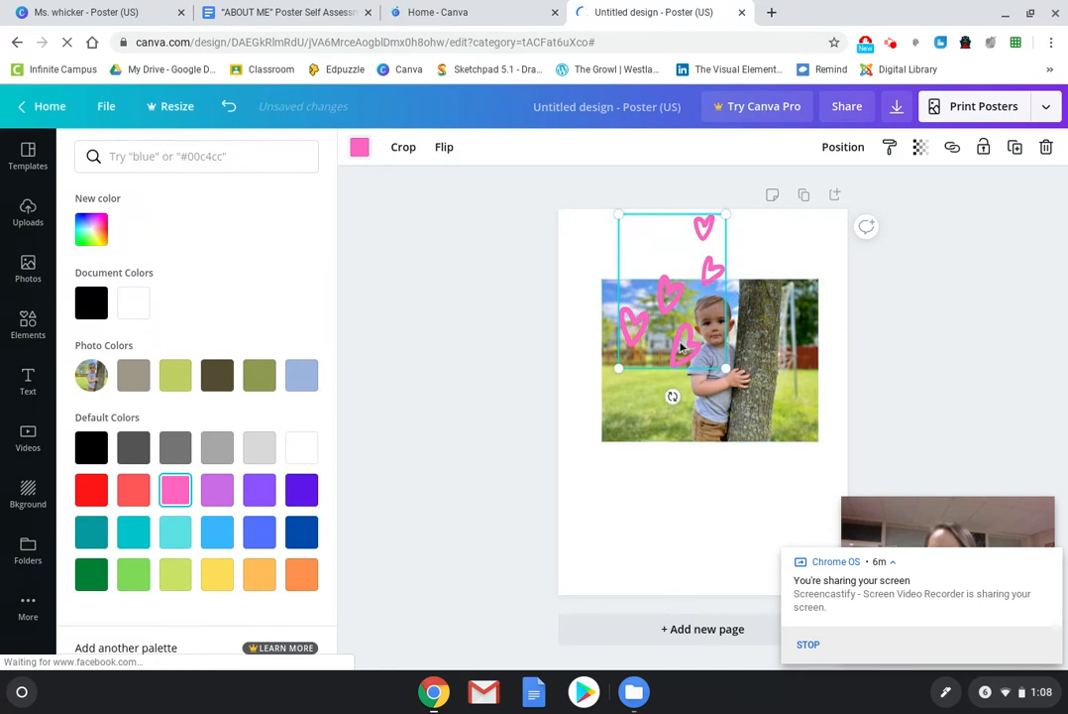
pyautogui.moveTo(682, 359); pyautogui.dragTo(749, 354)
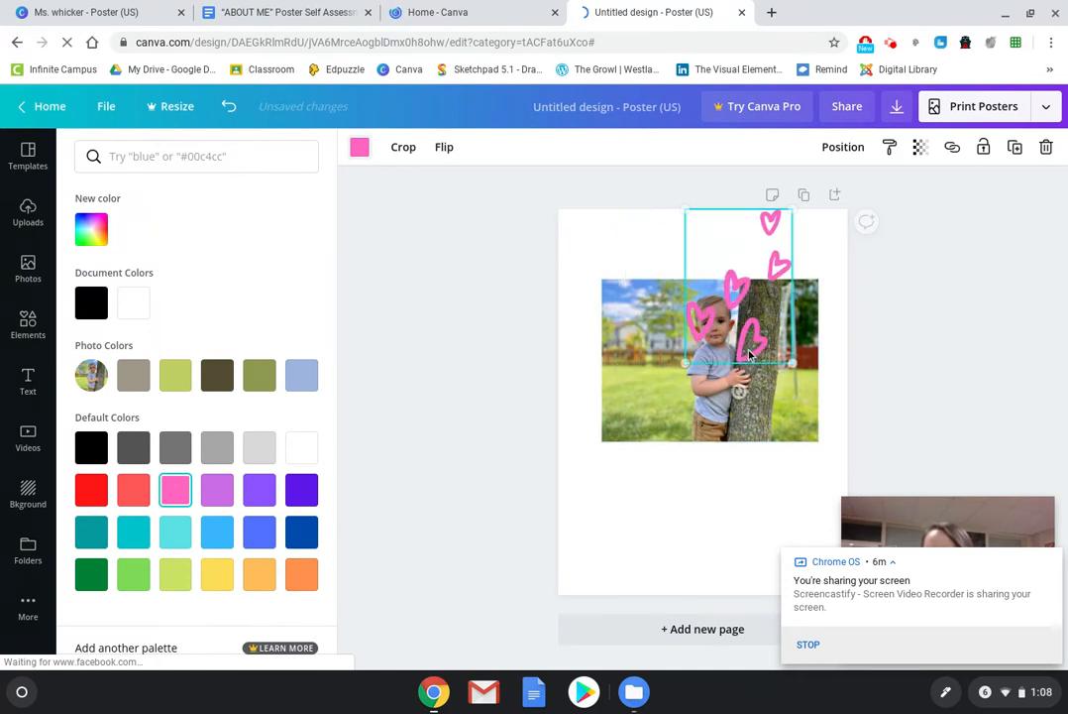
pyautogui.moveTo(683, 363); pyautogui.dragTo(540, 571)
pyautogui.moveTo(595, 515); pyautogui.dragTo(613, 527)
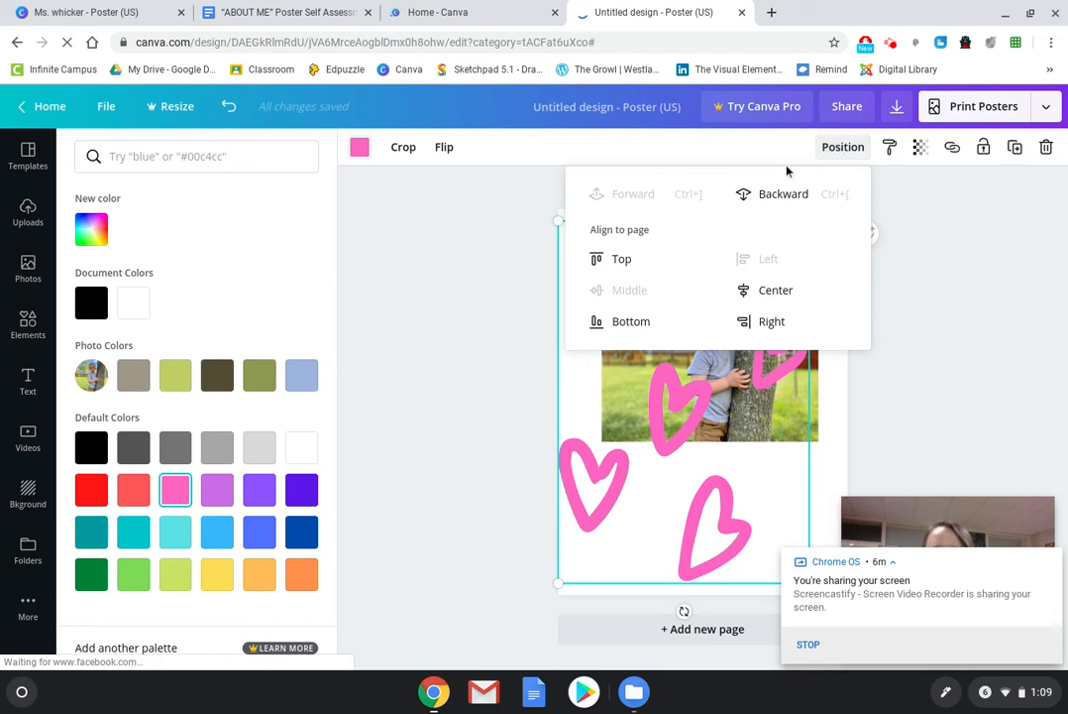
# Send the pink hearts graphic backward behind the boy photo and deselect it.
pyautogui.click(780, 195)
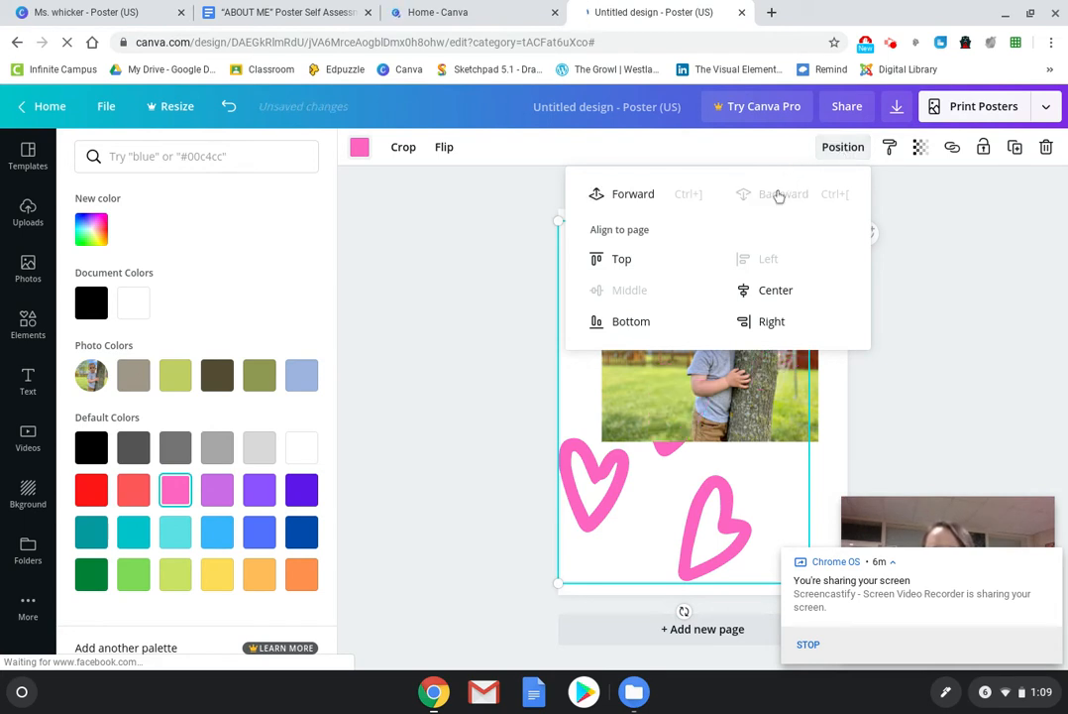
pyautogui.click(935, 266)
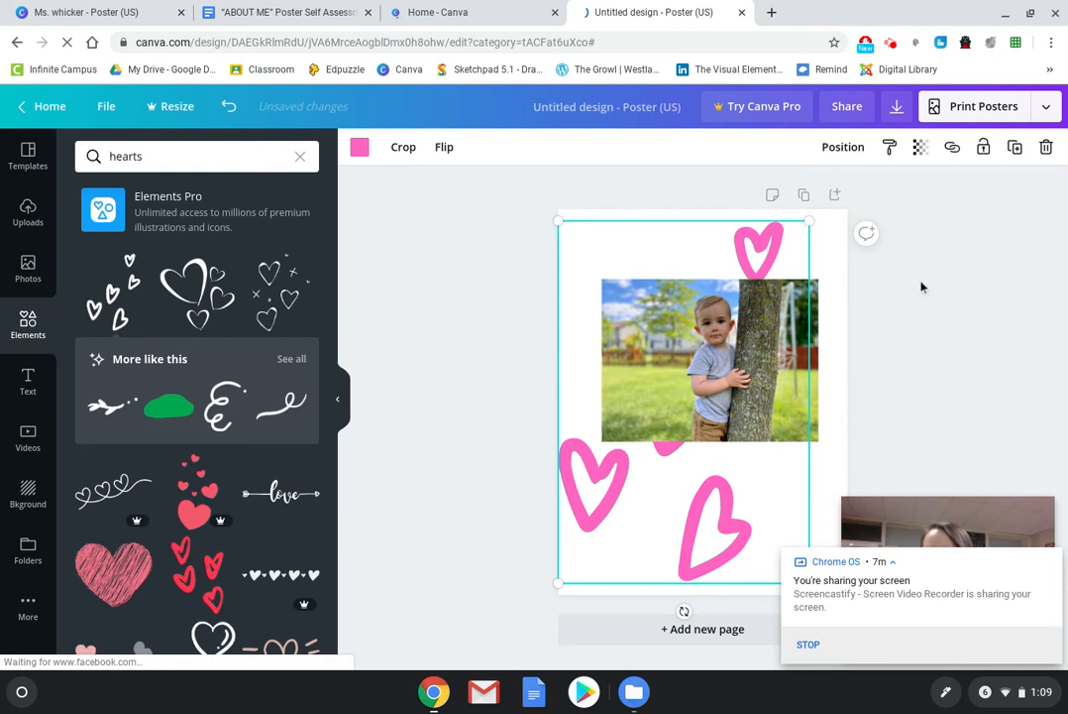
pyautogui.click(916, 285)
# Add a heading reading "HELLO" to the poster and enlarge it to font size 241.
pyautogui.click(27, 382)
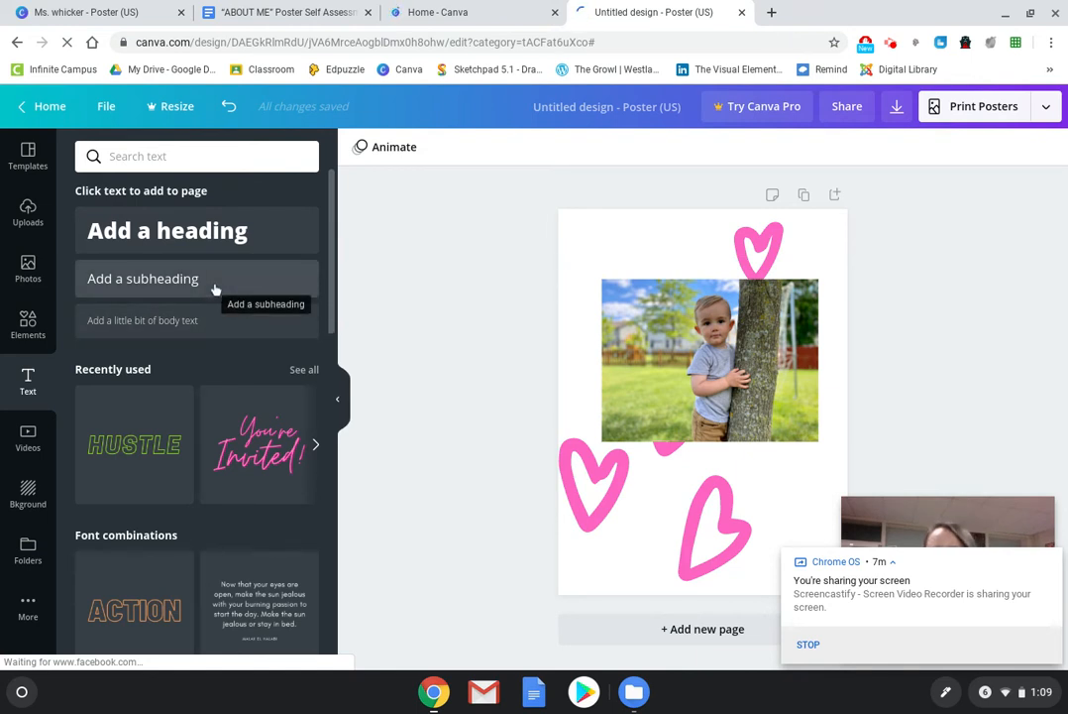
pyautogui.click(205, 243)
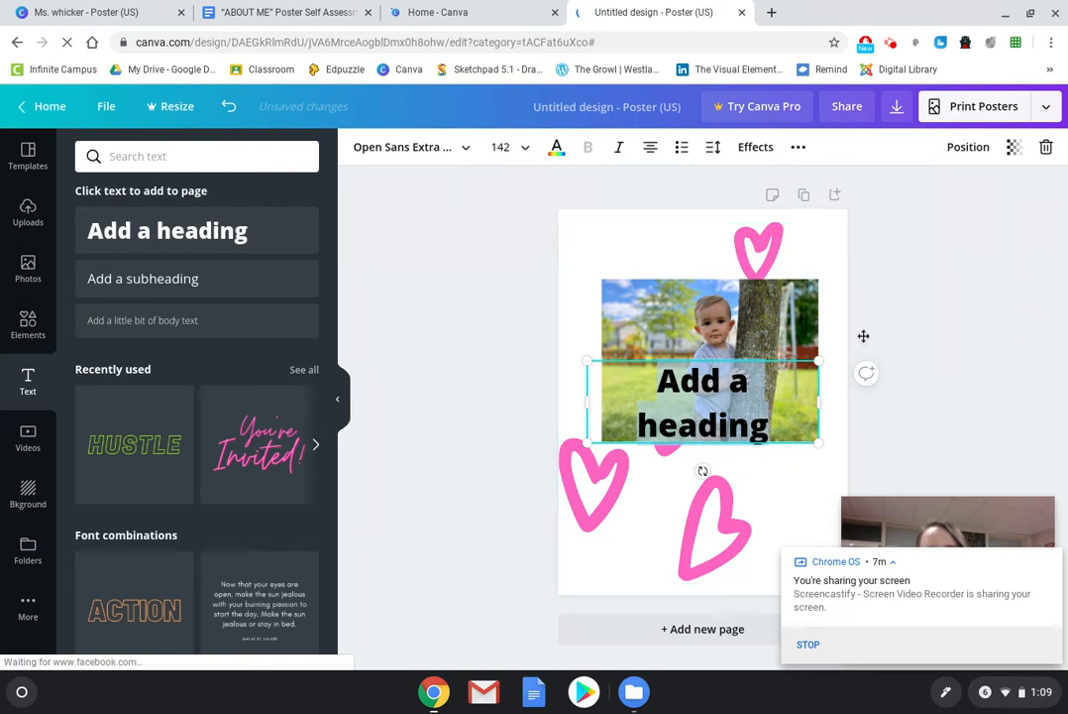
pyautogui.write('HELLO')
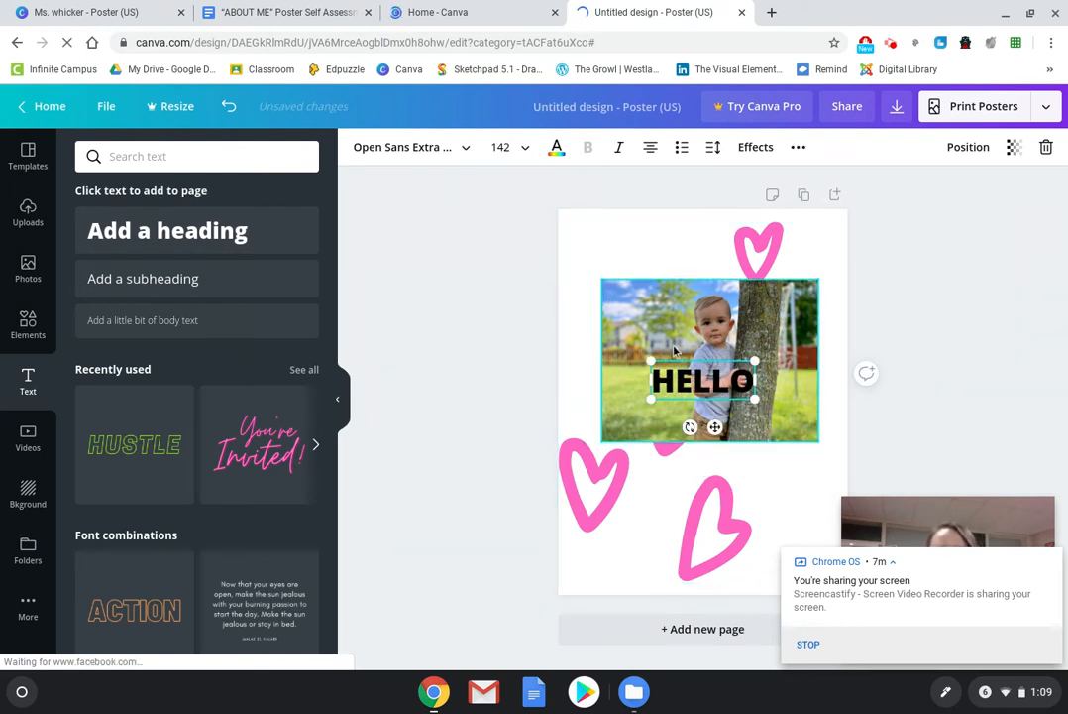
pyautogui.moveTo(634, 354); pyautogui.dragTo(578, 335)
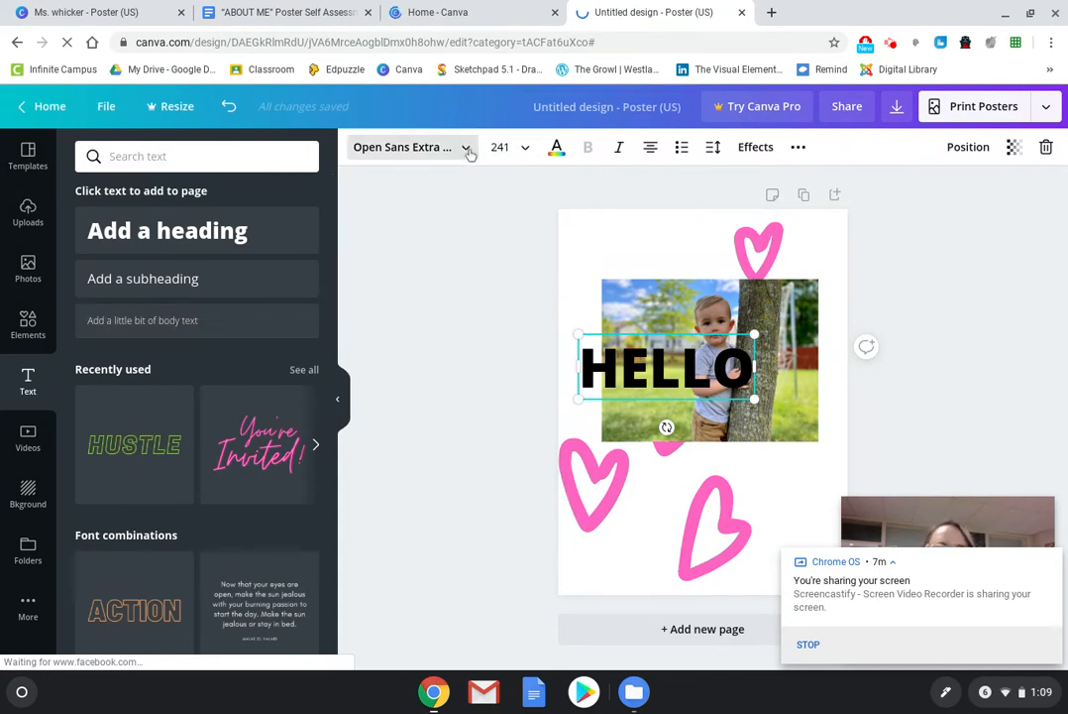
# Look through the available fonts and font sizes for the "HELLO" heading.
pyautogui.click(466, 149)
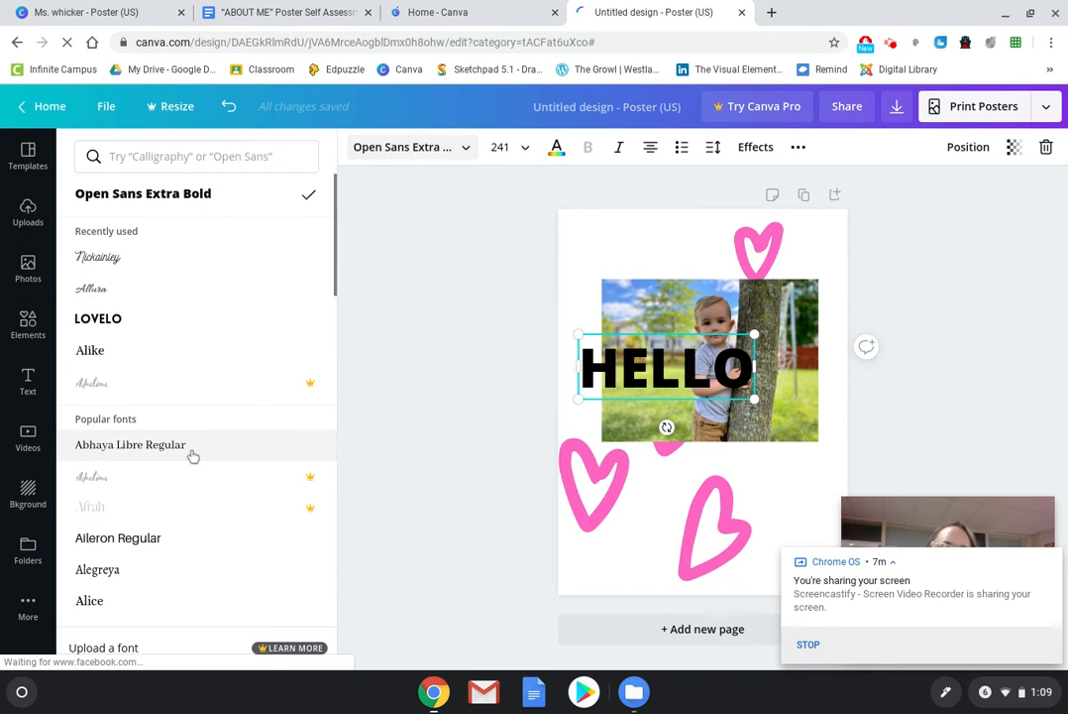
pyautogui.scroll(-10, 193, 456)
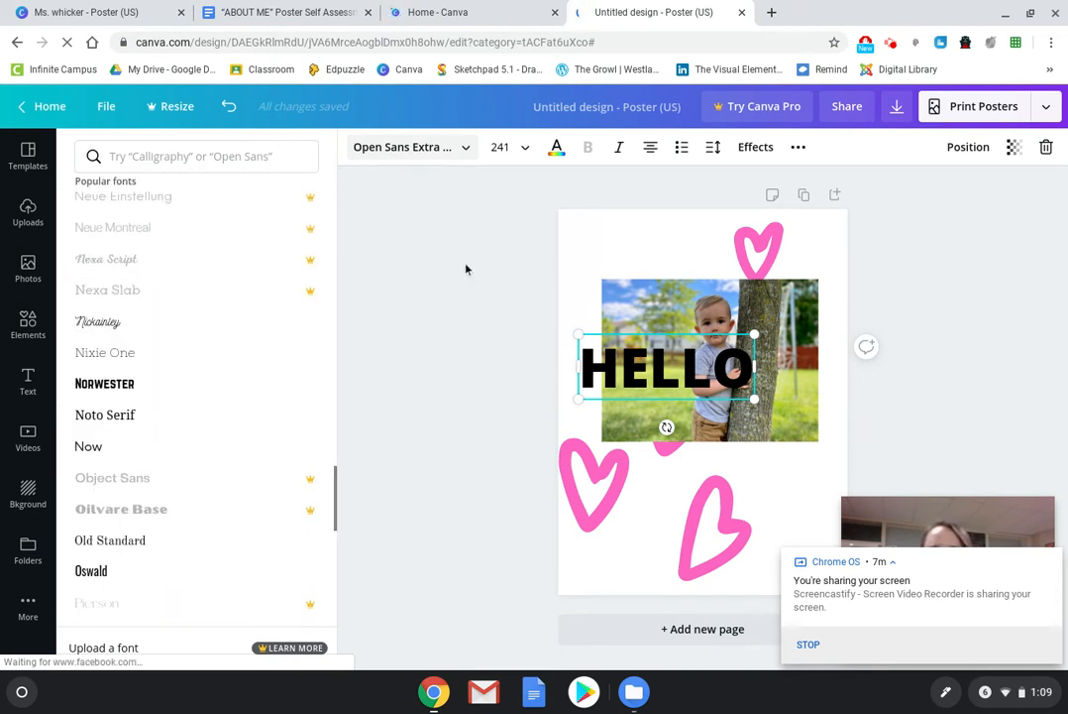
pyautogui.press('Escape')
pyautogui.click(511, 162)
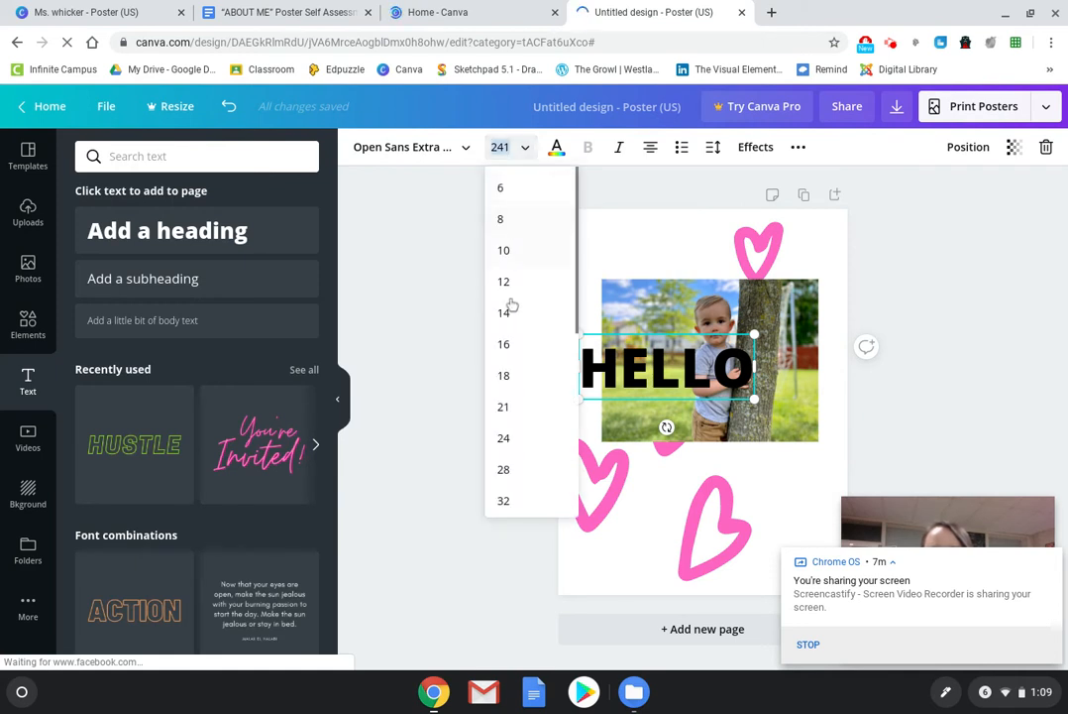
pyautogui.click(434, 284)
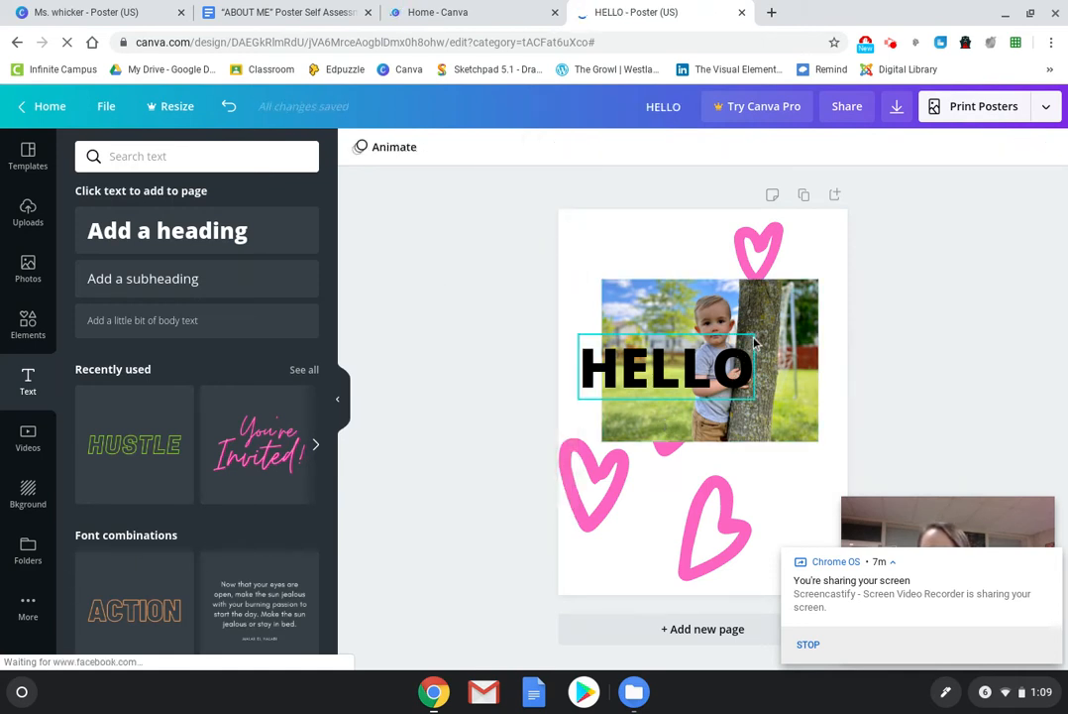
# Enlarge the "HELLO" heading to font size 288, shrink it to 75.4 and place it above the photo.
pyautogui.click(735, 355)
pyautogui.moveTo(754, 335); pyautogui.dragTo(785, 310)
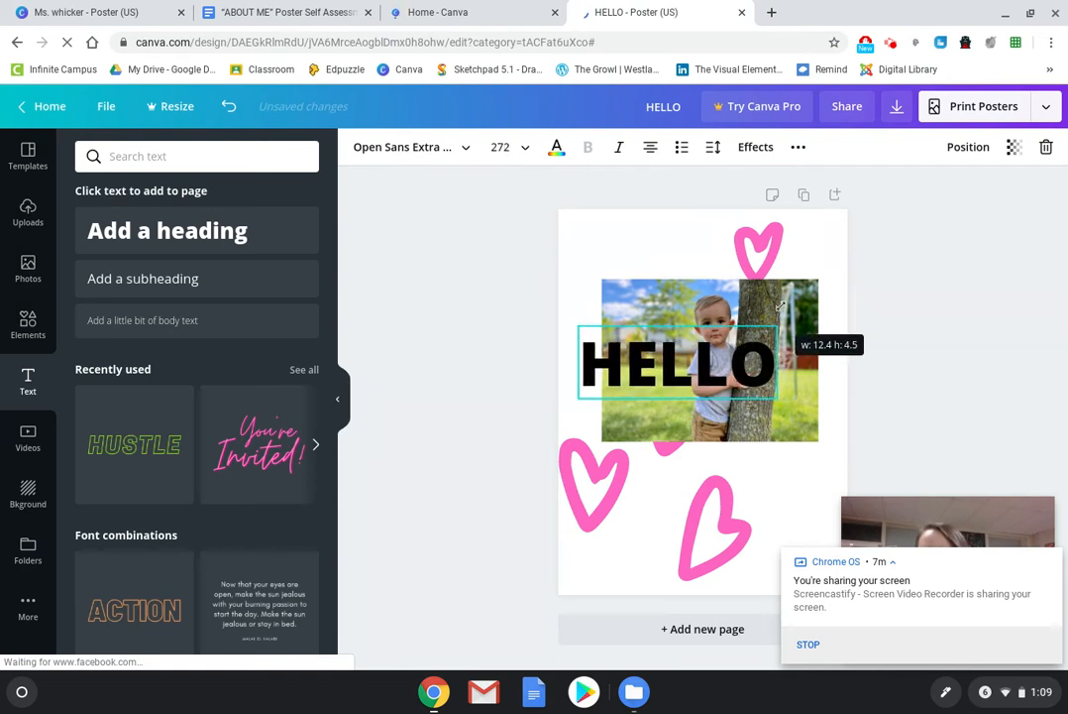
pyautogui.click(798, 303)
pyautogui.click(767, 356)
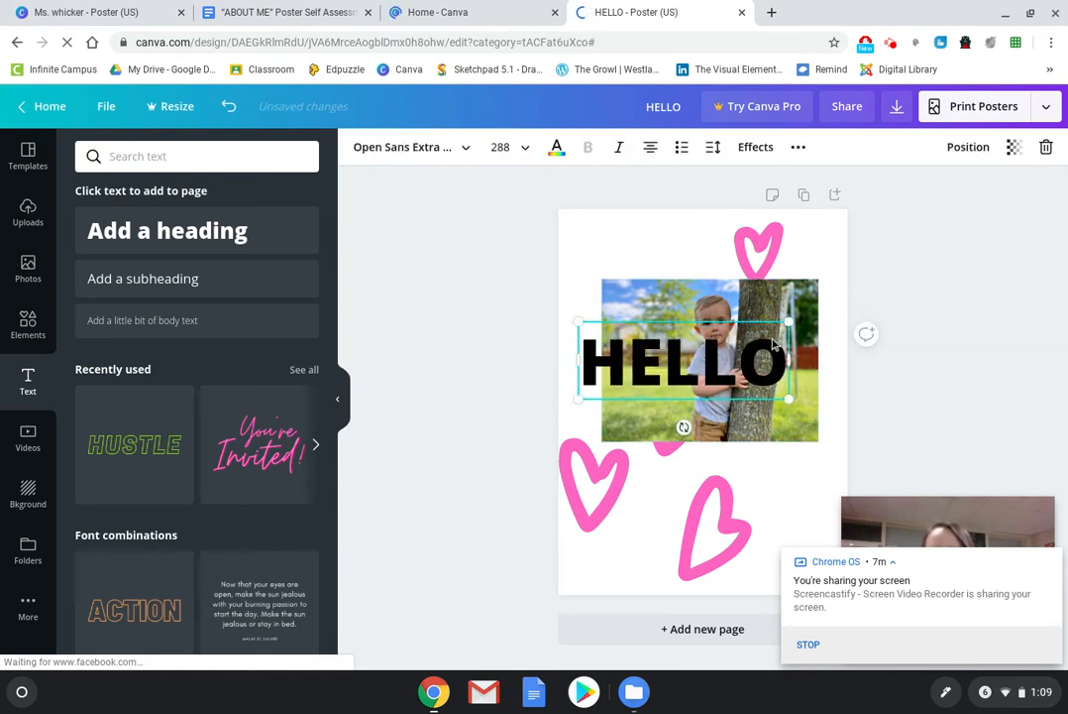
pyautogui.moveTo(789, 321); pyautogui.dragTo(666, 231)
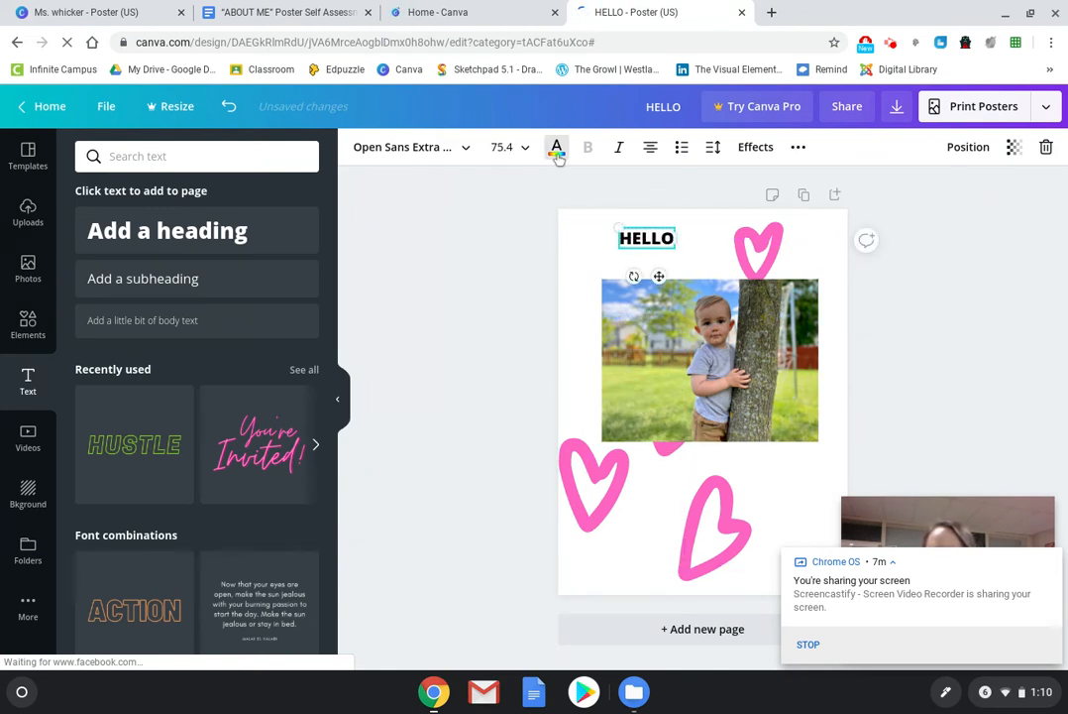
# Enlarge the "HELLO" heading above the photo to font size 219 and delete it.
pyautogui.click(556, 147)
pyautogui.click(584, 189)
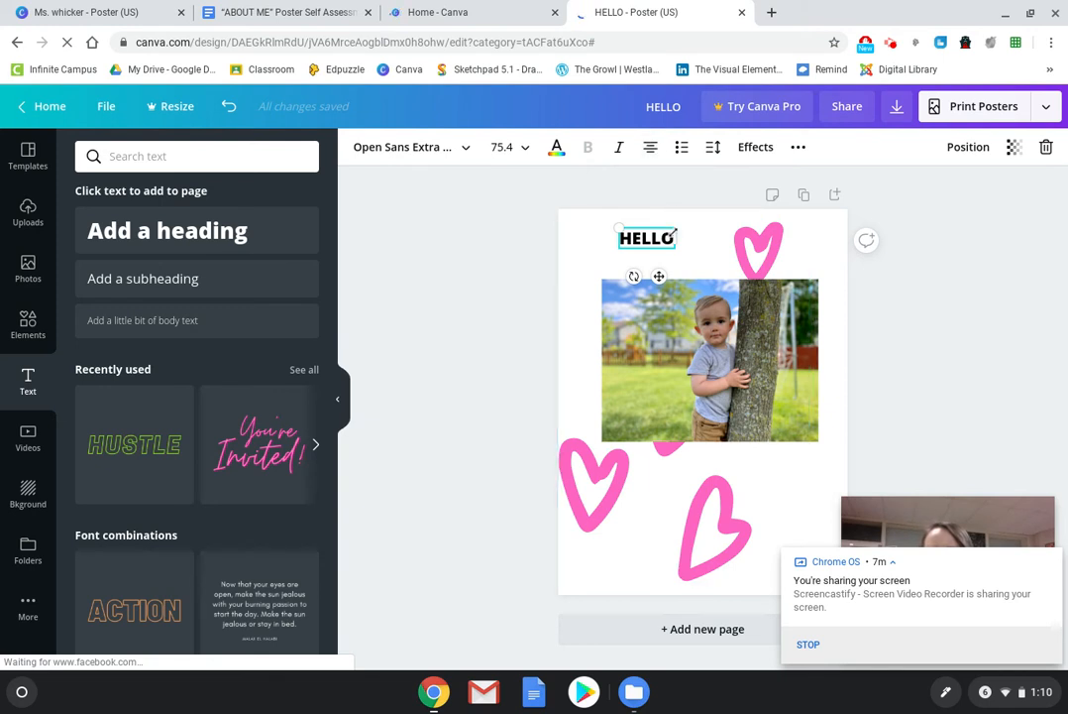
pyautogui.moveTo(674, 244); pyautogui.dragTo(782, 288)
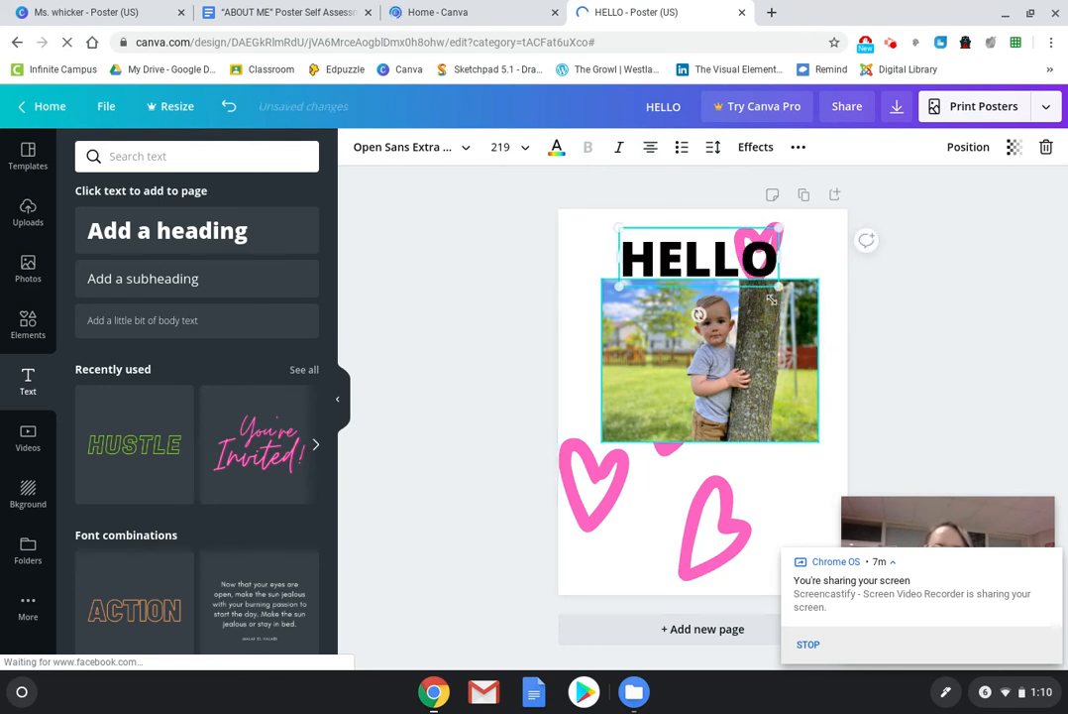
pyautogui.press('BackSpace')
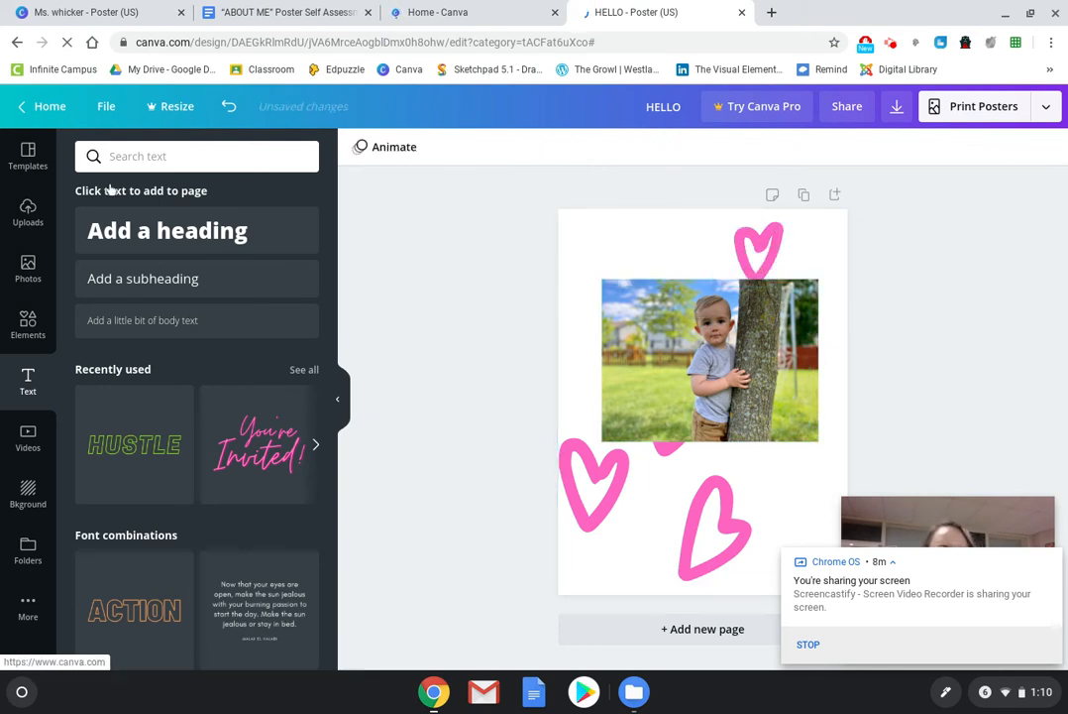
# Add a new heading to the poster with the text "Hello have a good".
pyautogui.click(213, 238)
pyautogui.write('Hello hsv')
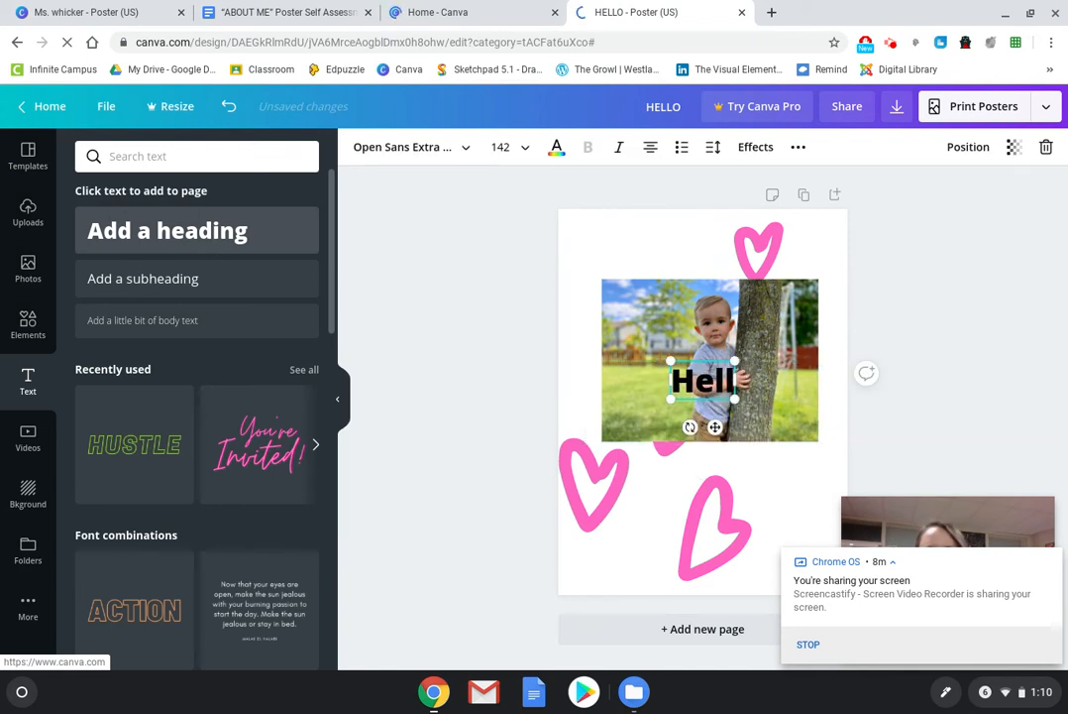
pyautogui.press('BackSpace')
pyautogui.press('BackSpace')
pyautogui.write('a')
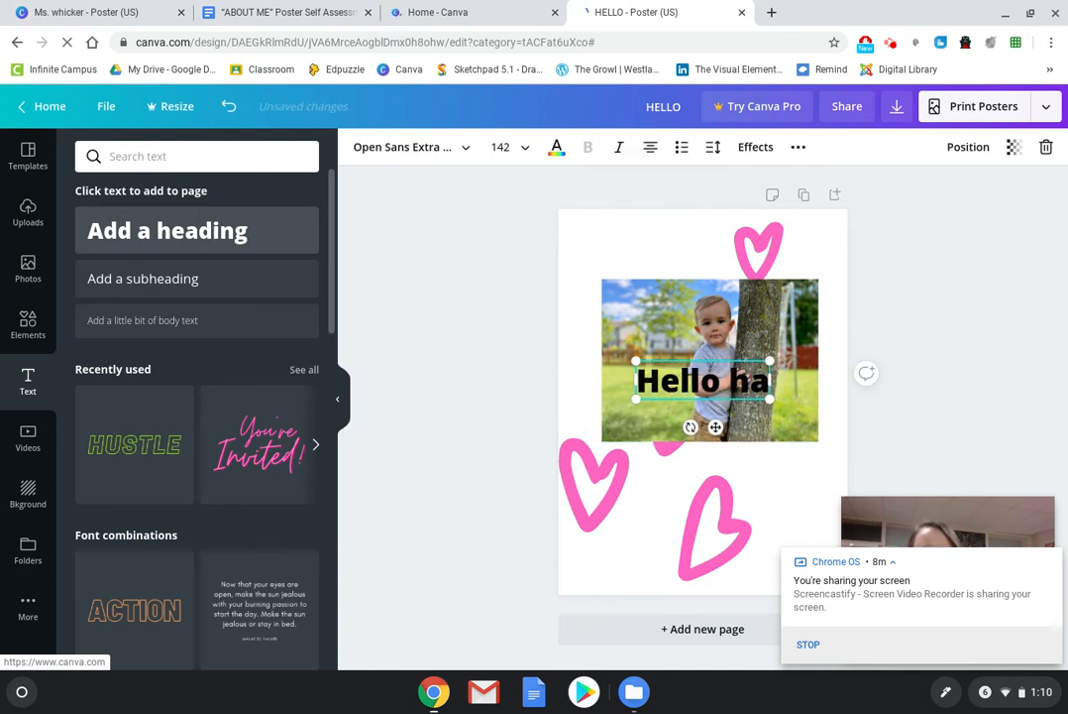
pyautogui.write('ve a good')
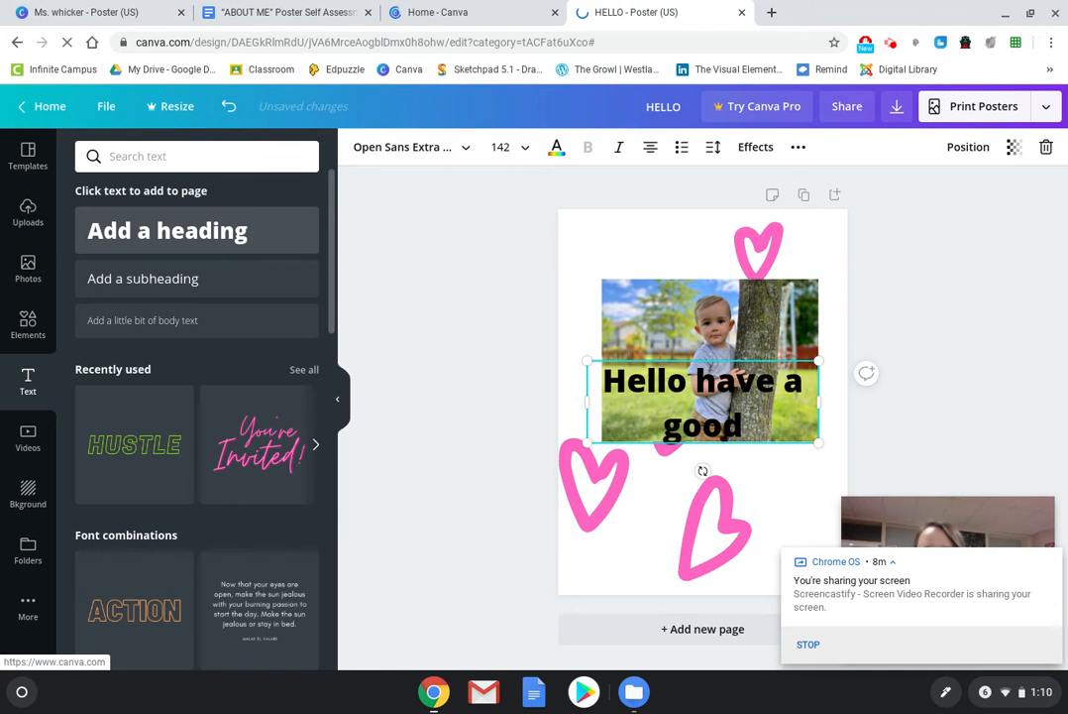
# Try left alignment on the heading, set it to right alignment, and look at the available text effects.
pyautogui.click(650, 148)
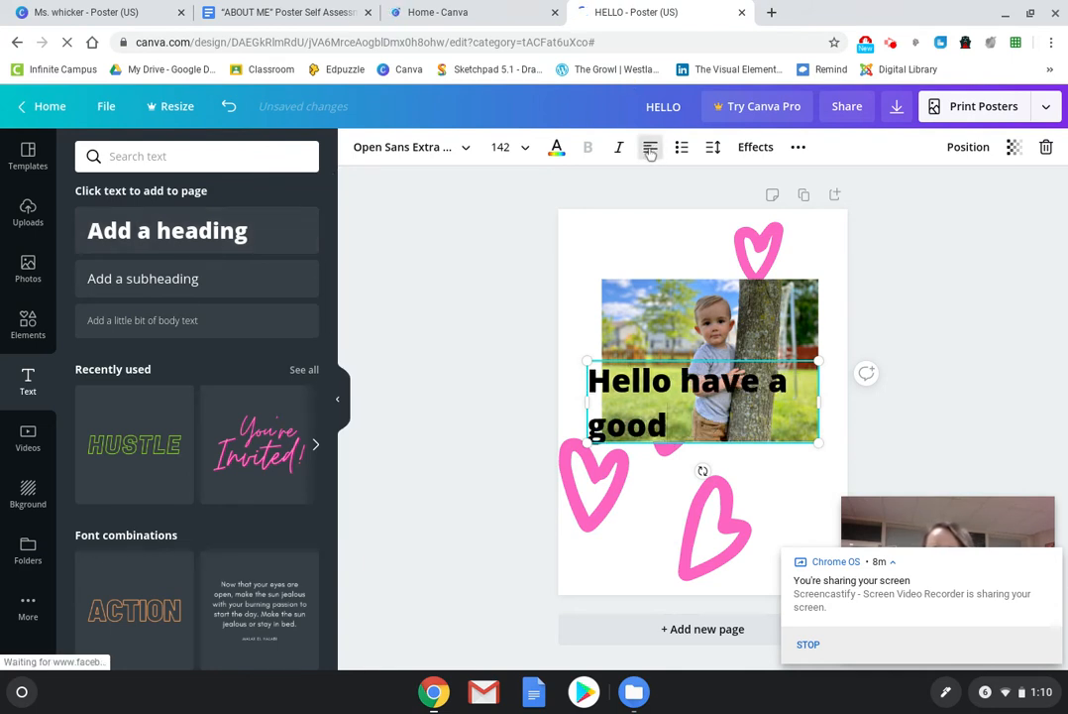
pyautogui.click(650, 148)
pyautogui.click(650, 148)
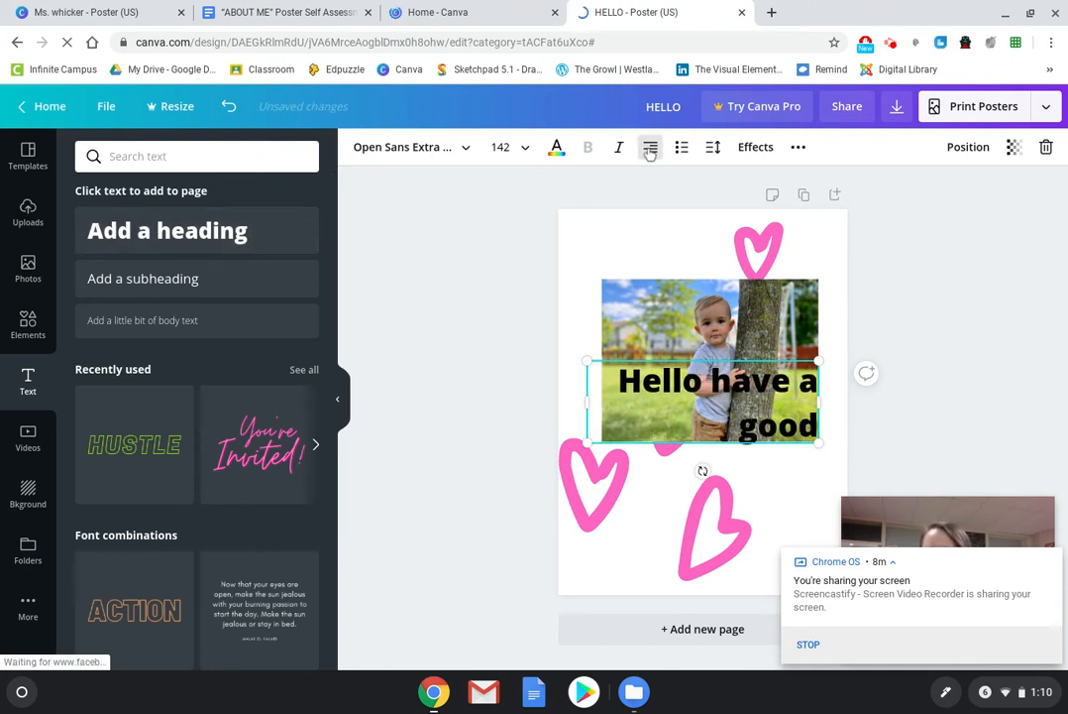
pyautogui.click(757, 149)
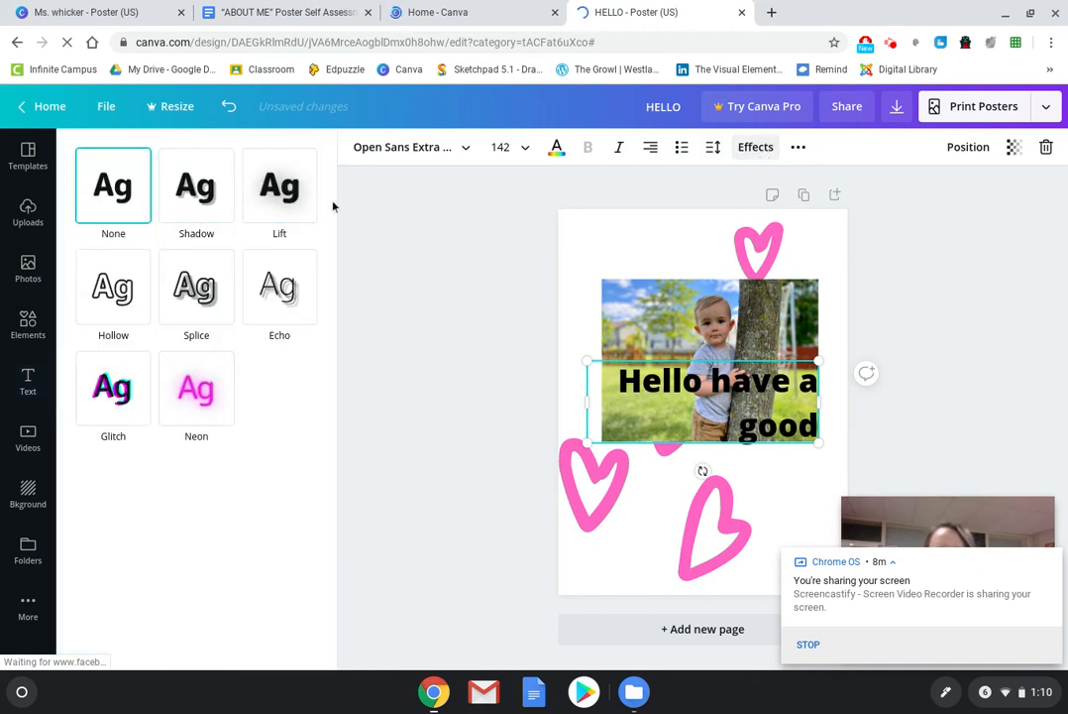
pyautogui.click(430, 239)
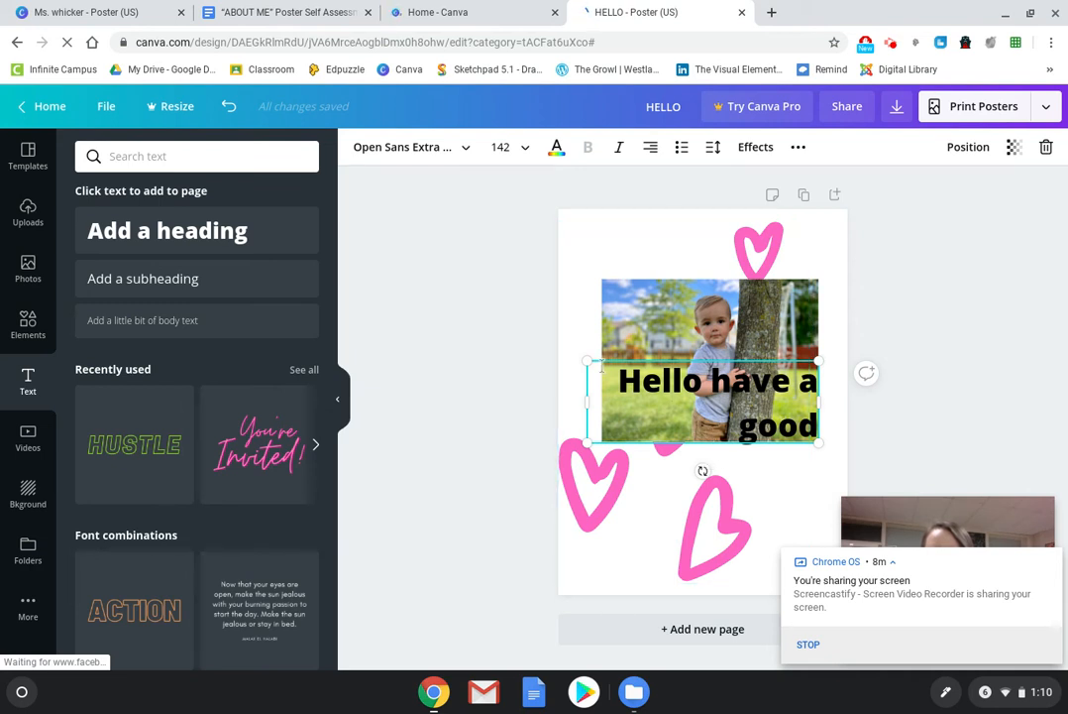
# Enlarge the "Hello have a good" heading to font size 172 and move it to the top of the poster.
pyautogui.moveTo(588, 360); pyautogui.dragTo(538, 344)
pyautogui.click(510, 326)
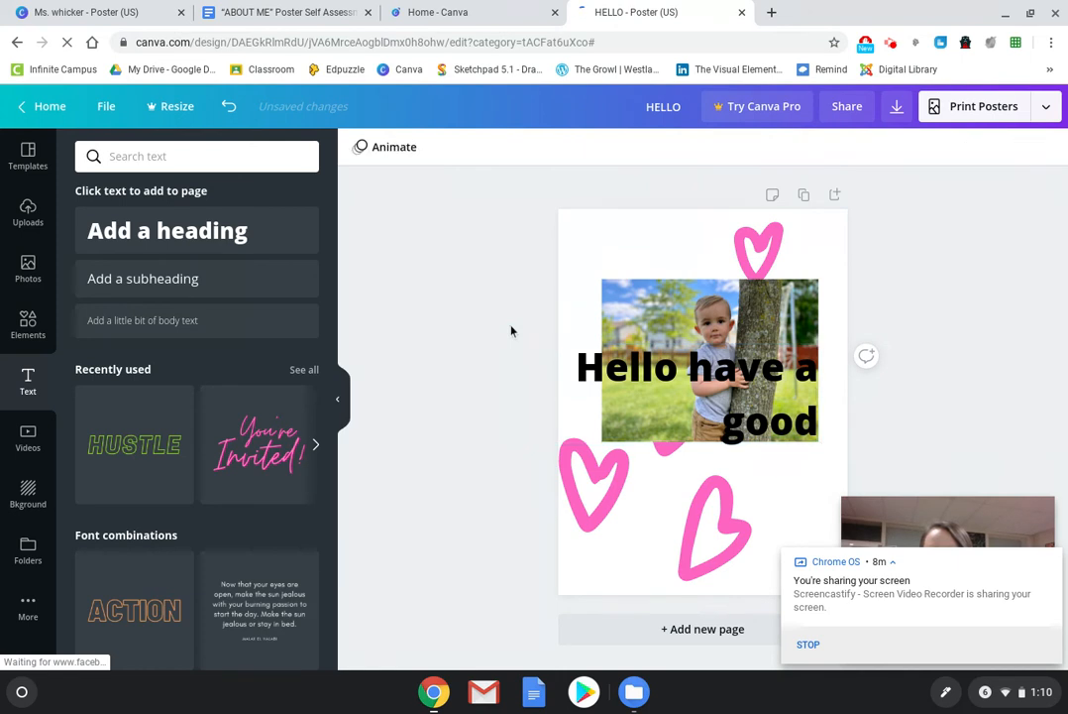
pyautogui.moveTo(590, 373); pyautogui.dragTo(610, 245)
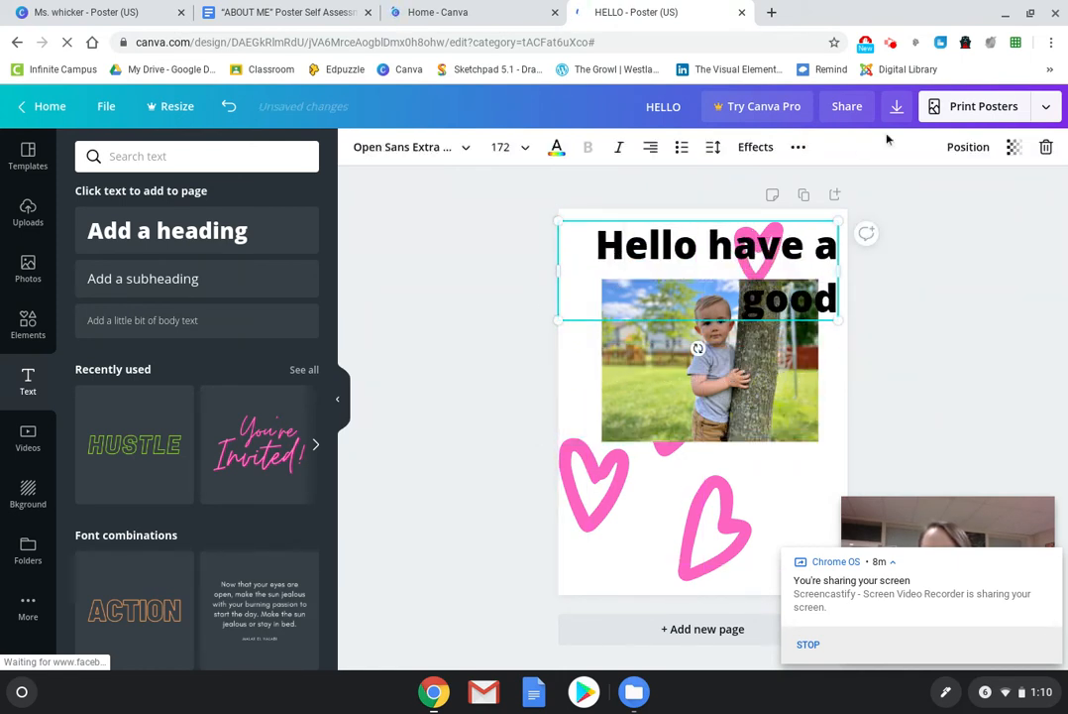
# Send the "Hello have a good" heading one layer backward, behind the boy photo.
pyautogui.click(961, 149)
pyautogui.click(882, 196)
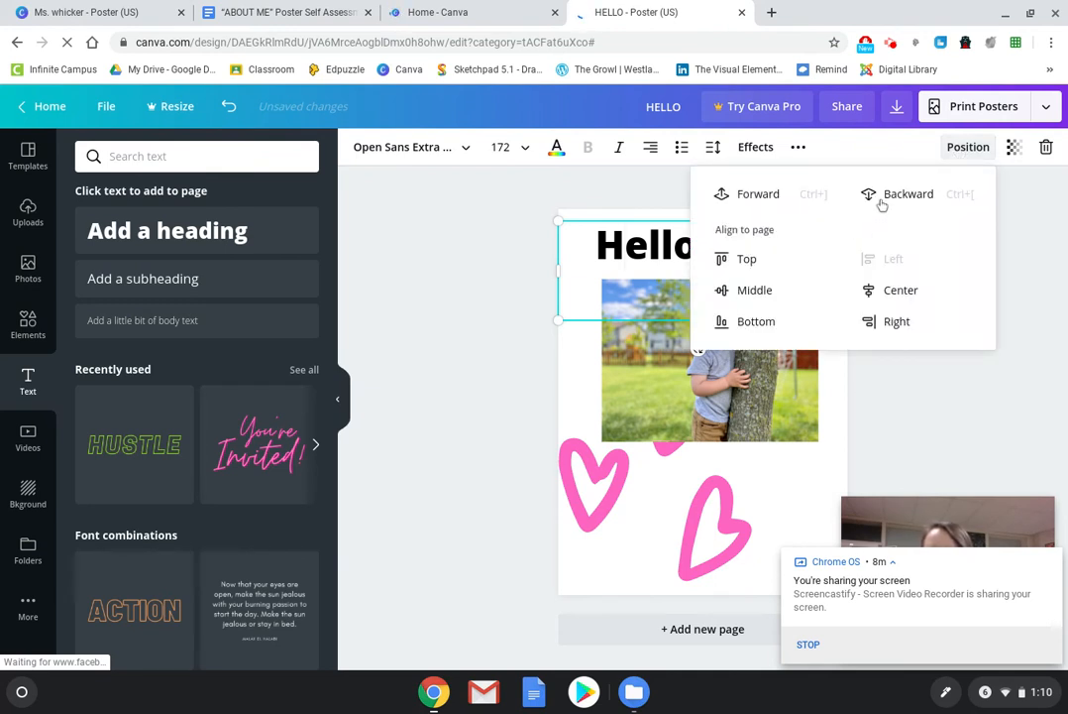
pyautogui.click(1014, 299)
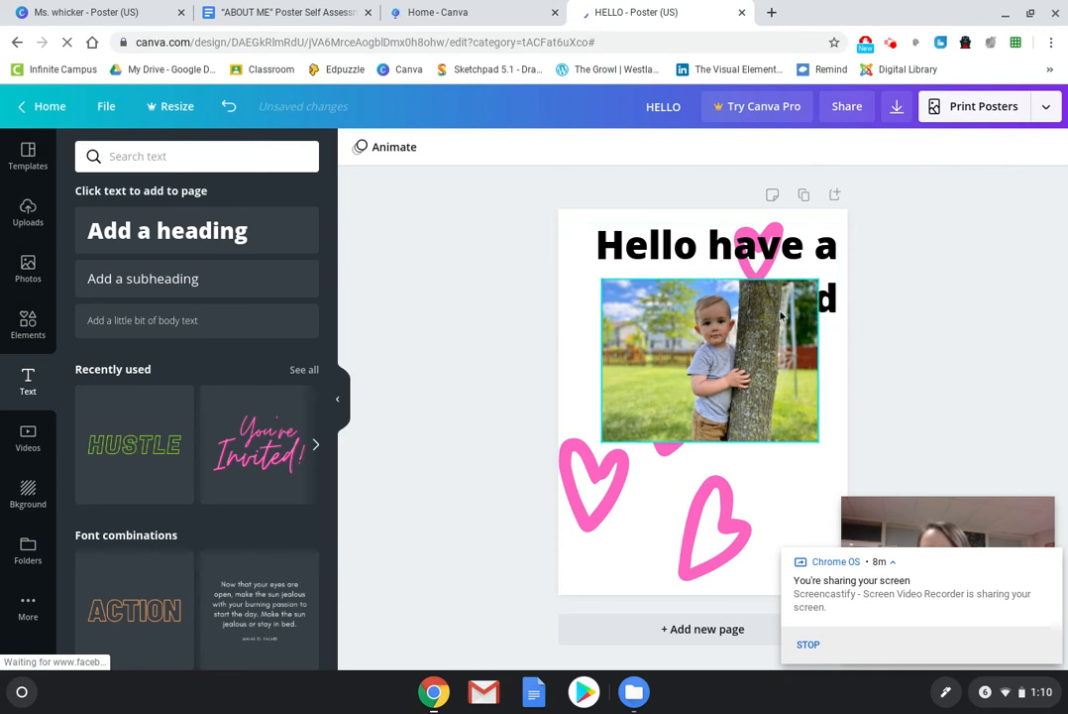
# Send the heading another layer backward, behind the pink hearts graphic.
pyautogui.click(786, 255)
pyautogui.click(966, 147)
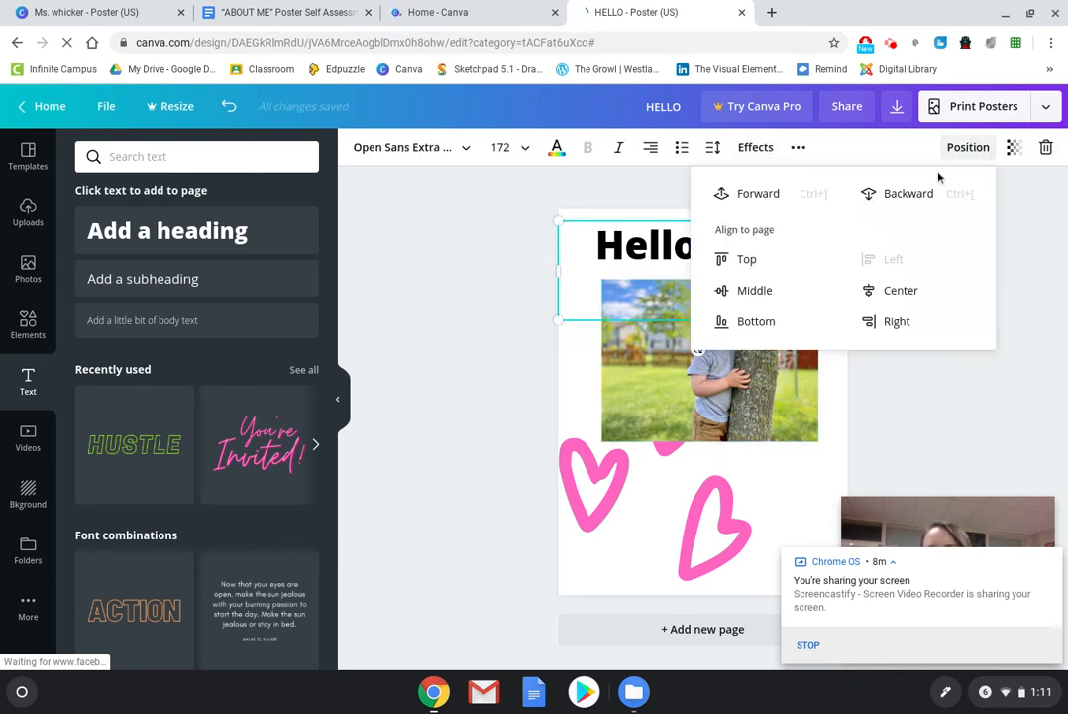
pyautogui.click(909, 194)
pyautogui.click(868, 433)
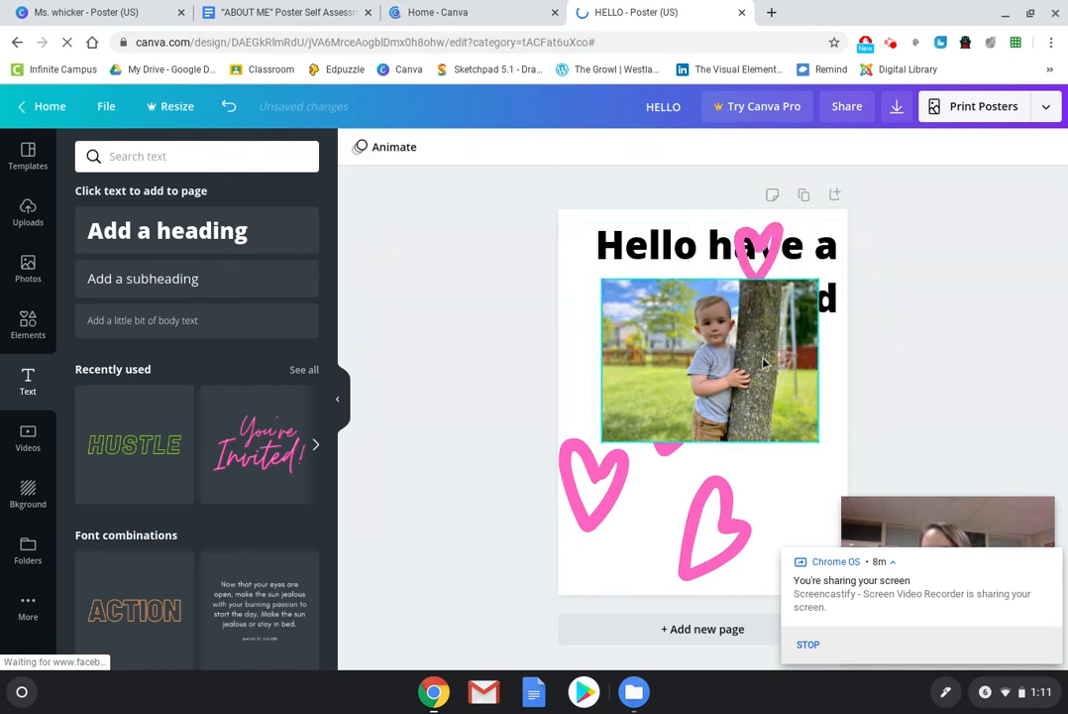
# Bring the heading one layer forward, in front of the pink hearts graphic.
pyautogui.click(682, 255)
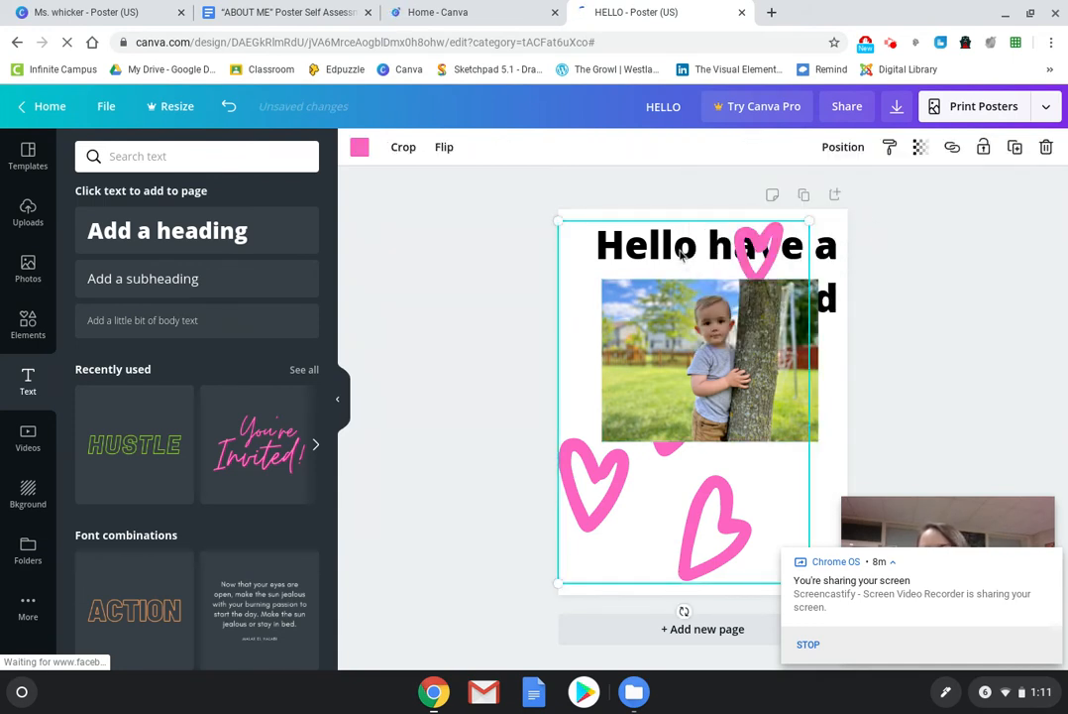
pyautogui.click(831, 250)
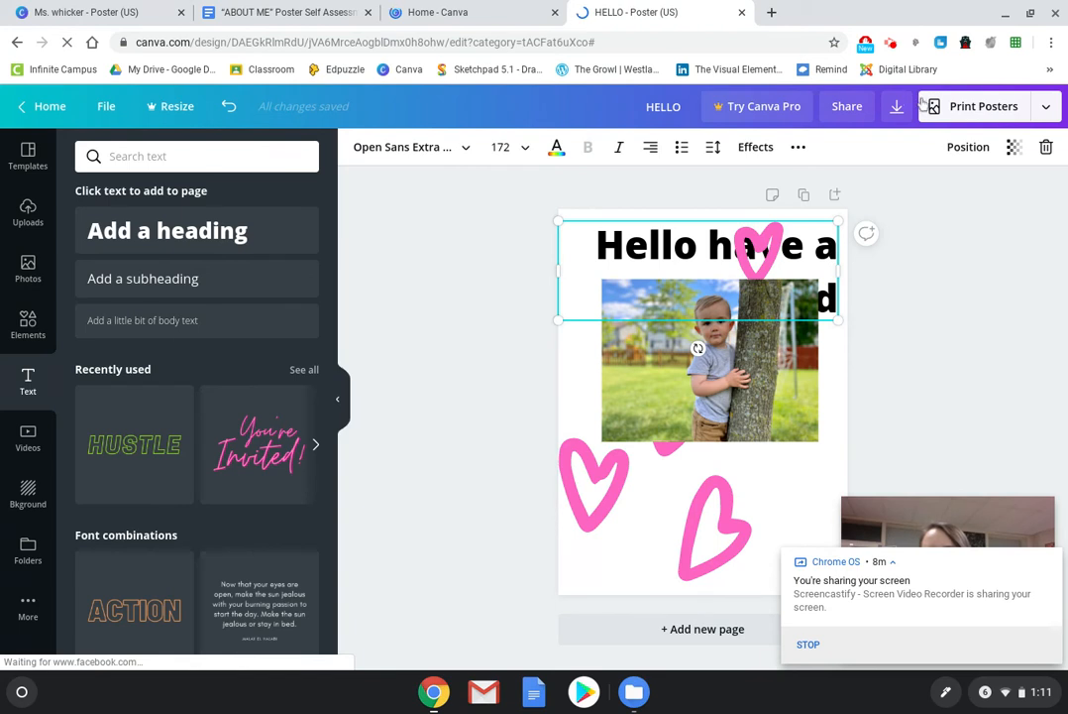
pyautogui.click(959, 148)
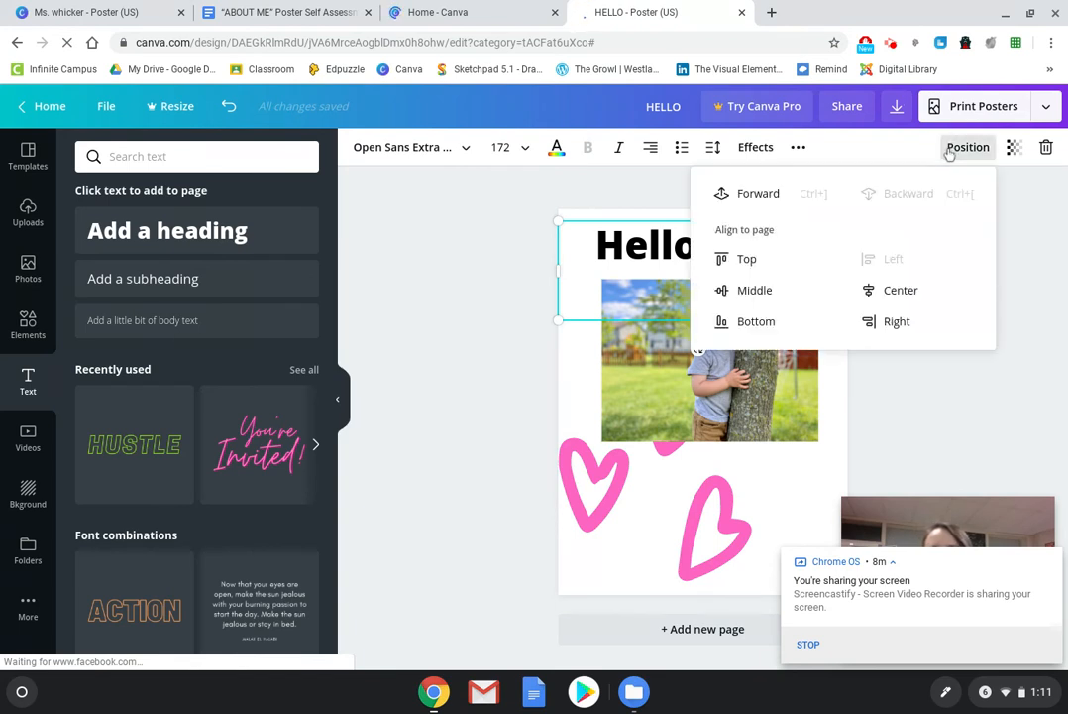
pyautogui.click(746, 200)
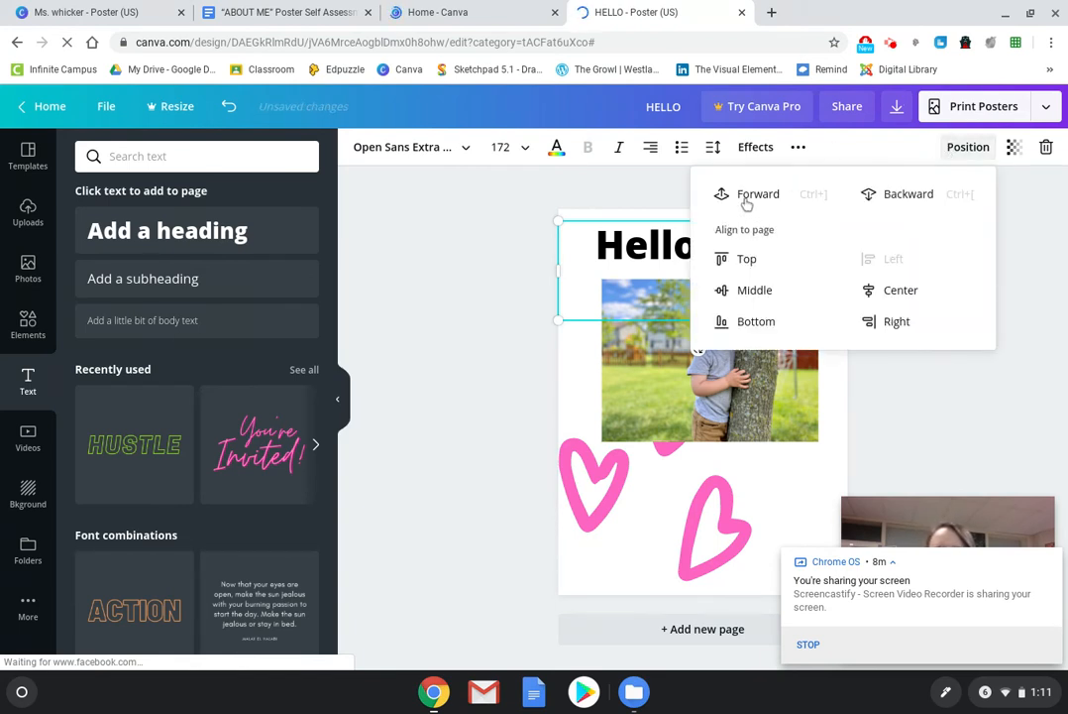
pyautogui.click(607, 185)
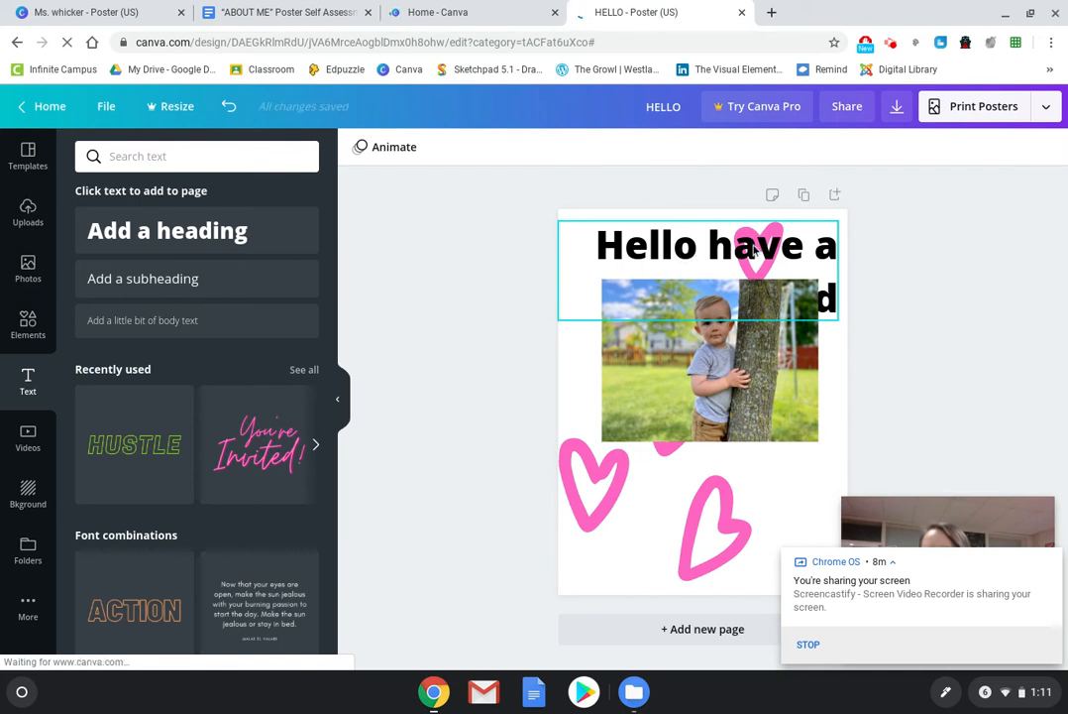
# Add the yellow "HUGE SALE" font combination to the poster and move it up and left over the boy photo.
pyautogui.click(646, 238)
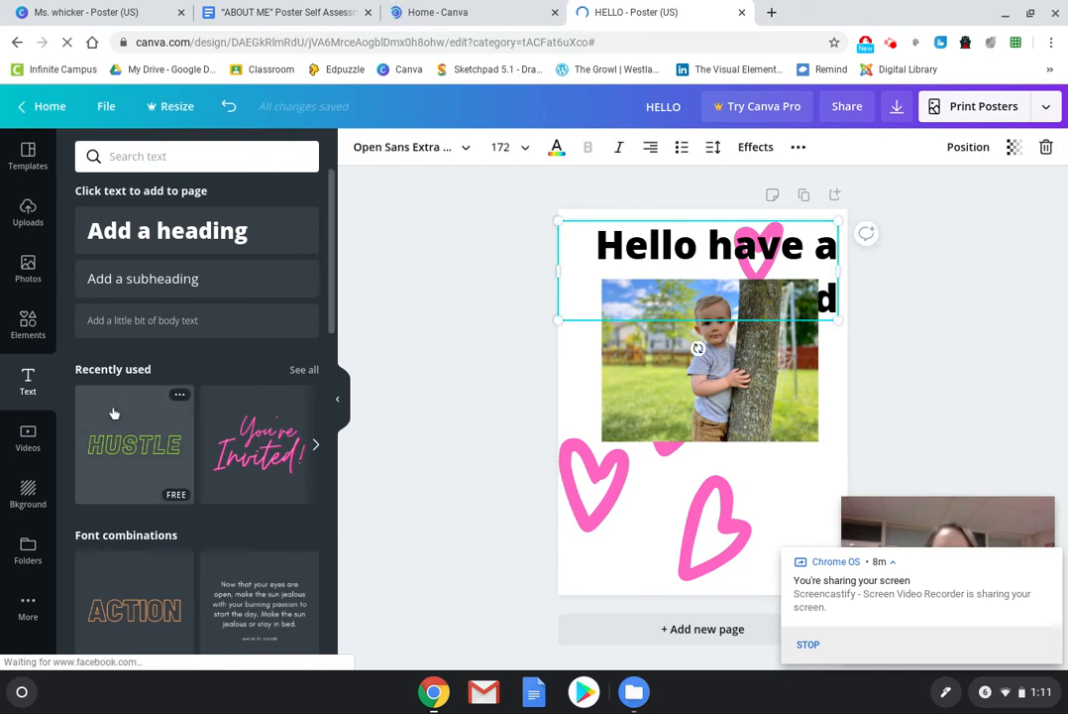
pyautogui.scroll(-8, 137, 464)
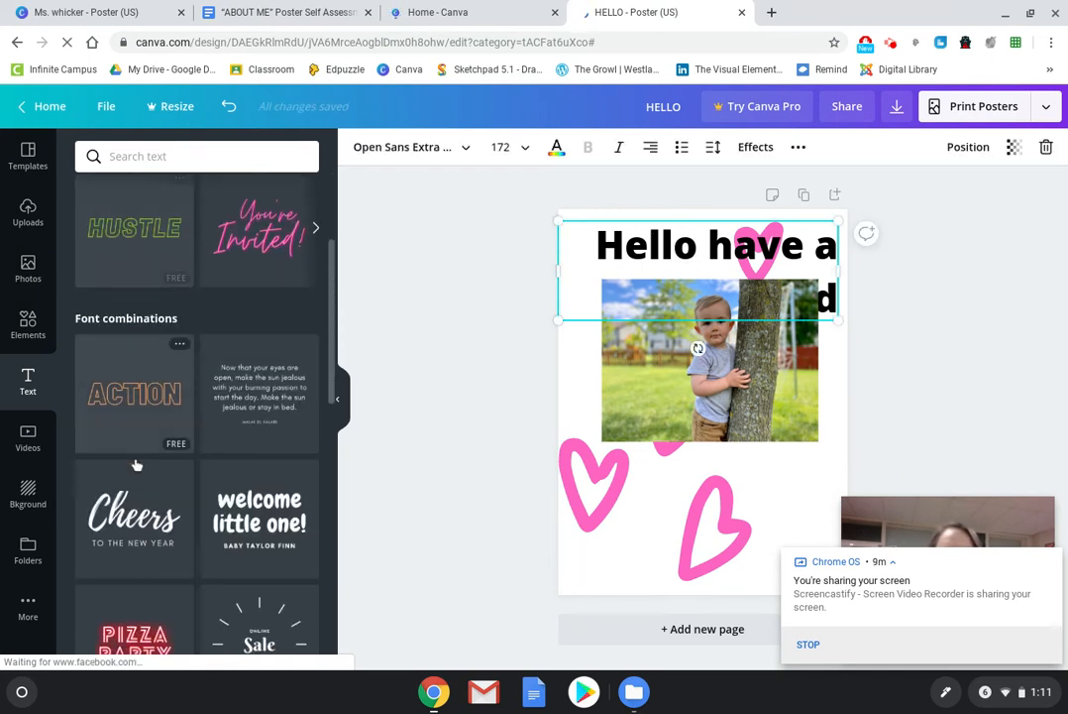
pyautogui.scroll(-5, 196, 406)
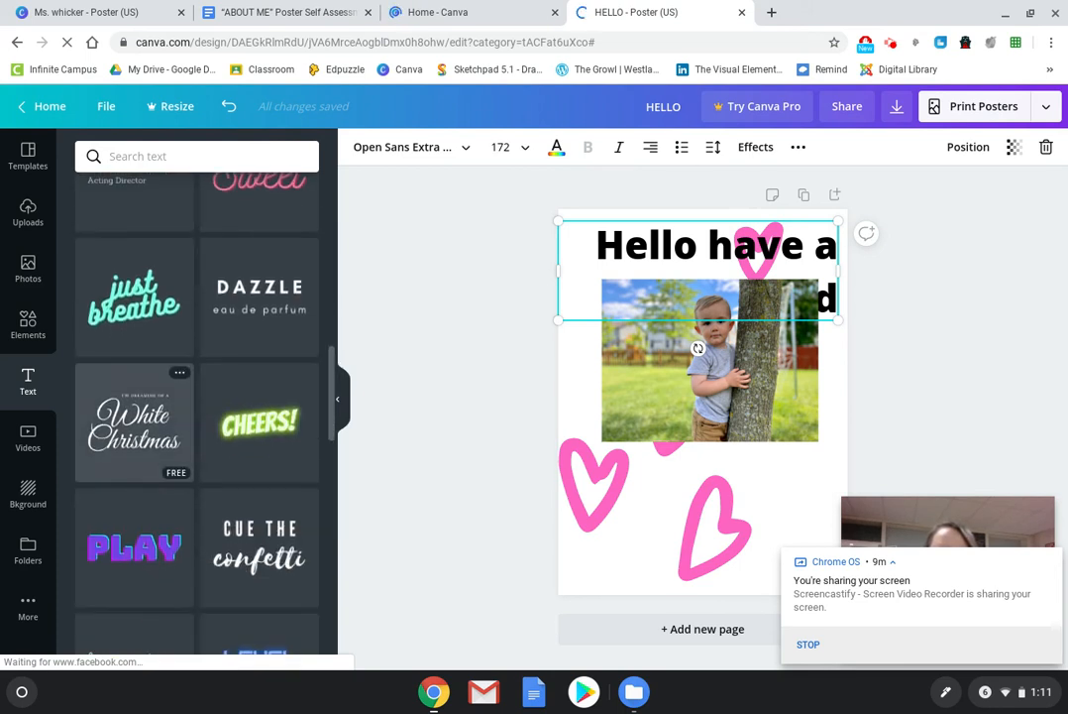
pyautogui.scroll(-3, 196, 406)
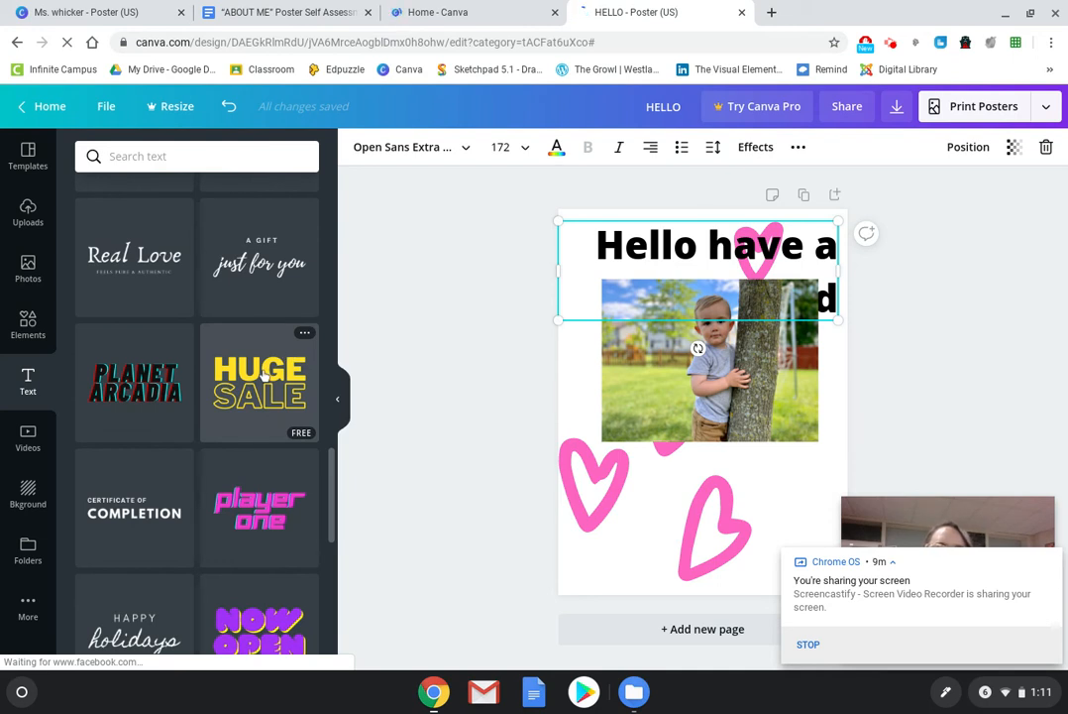
pyautogui.click(263, 371)
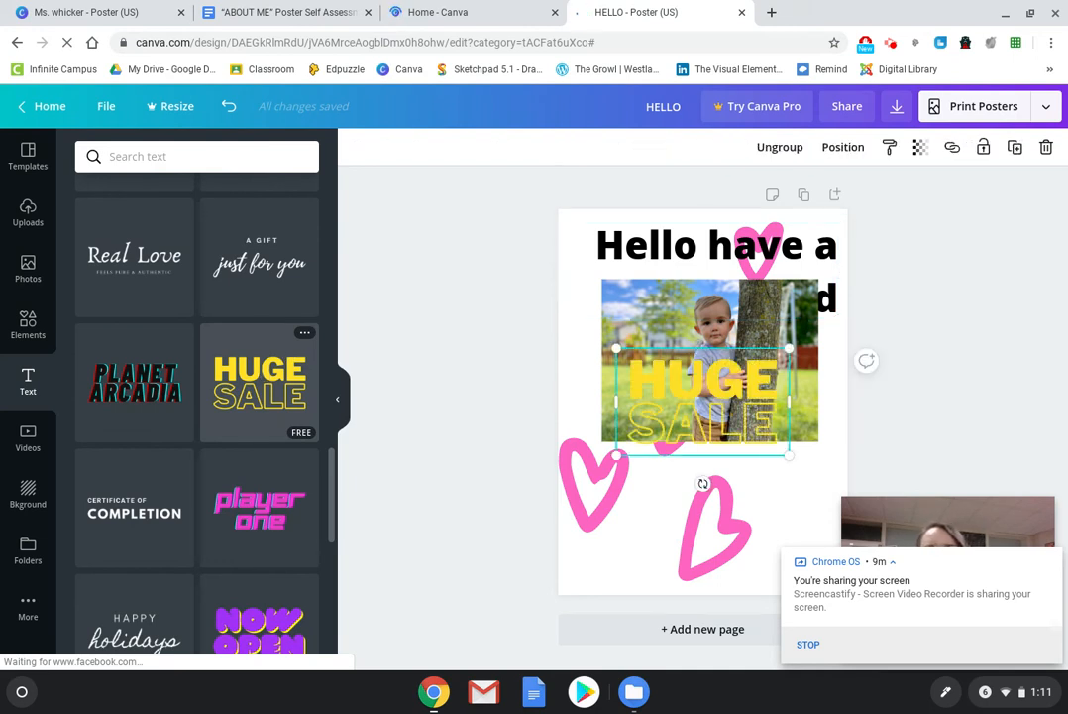
pyautogui.click(673, 380)
pyautogui.moveTo(674, 380); pyautogui.dragTo(622, 347)
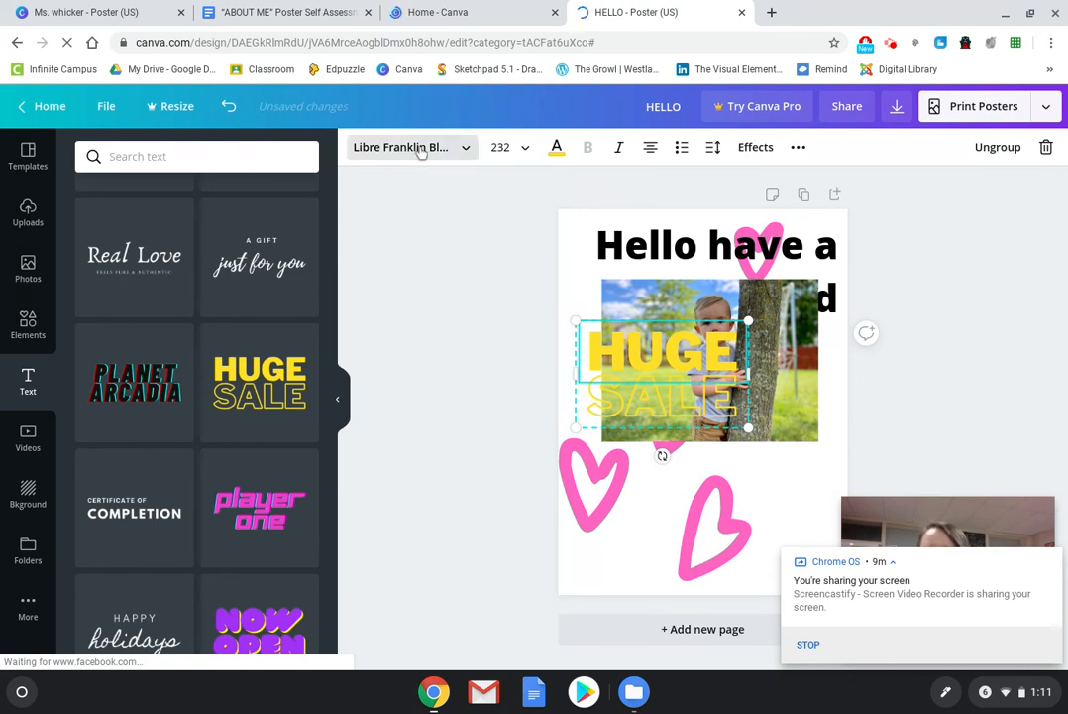
# Recolor the word "HUGE" in the font combination to pink from the default colors.
pyautogui.click(556, 146)
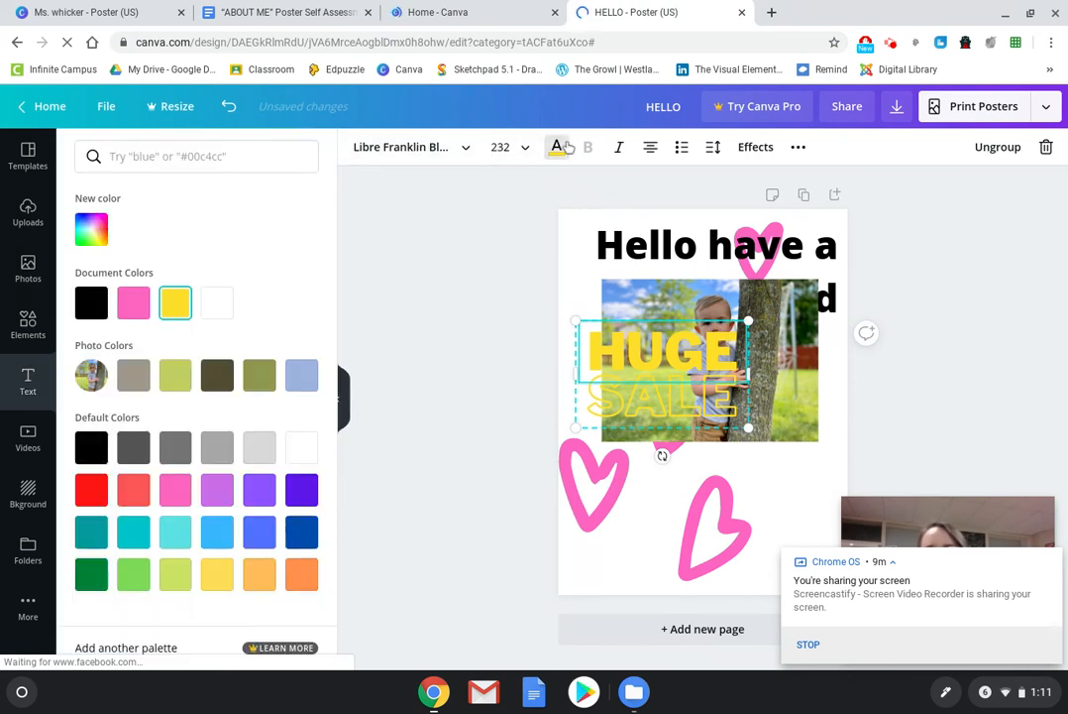
pyautogui.click(222, 382)
pyautogui.click(188, 498)
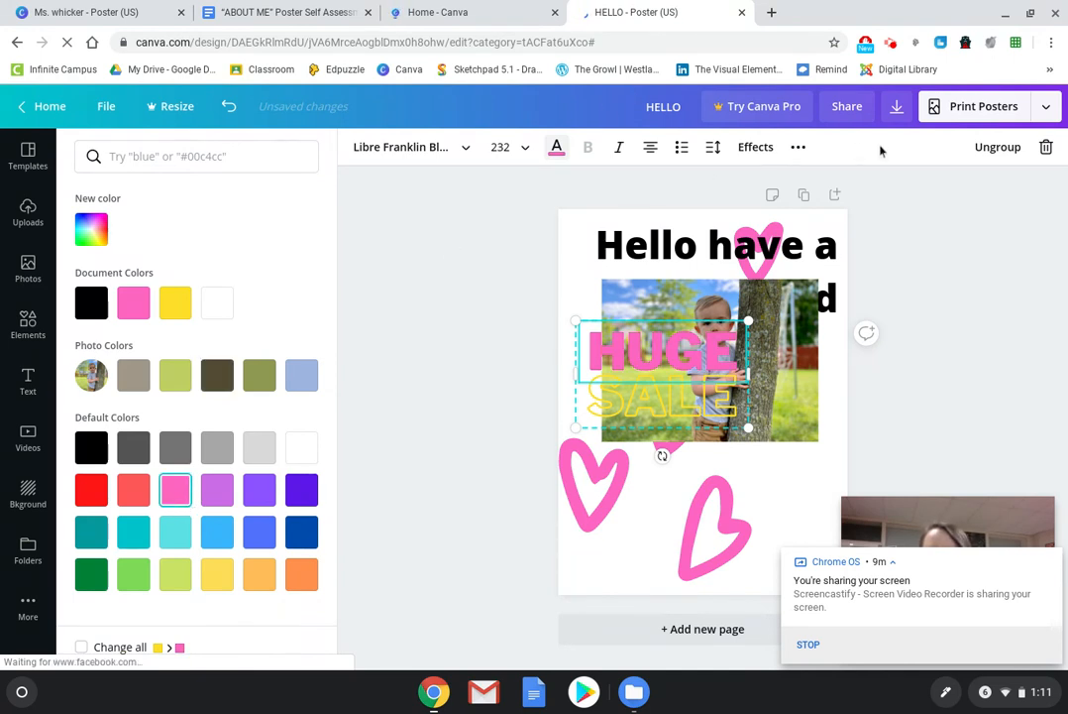
pyautogui.click(479, 294)
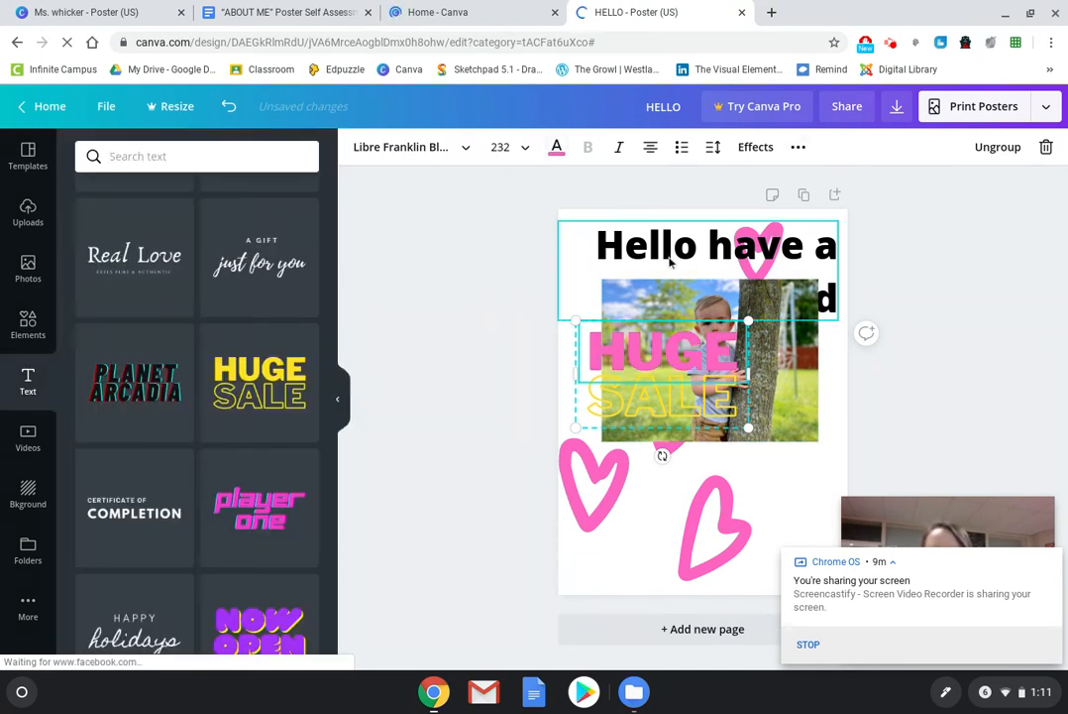
# Delete the whole "HUGE SALE" text group from the poster.
pyautogui.scroll(3, 236, 443)
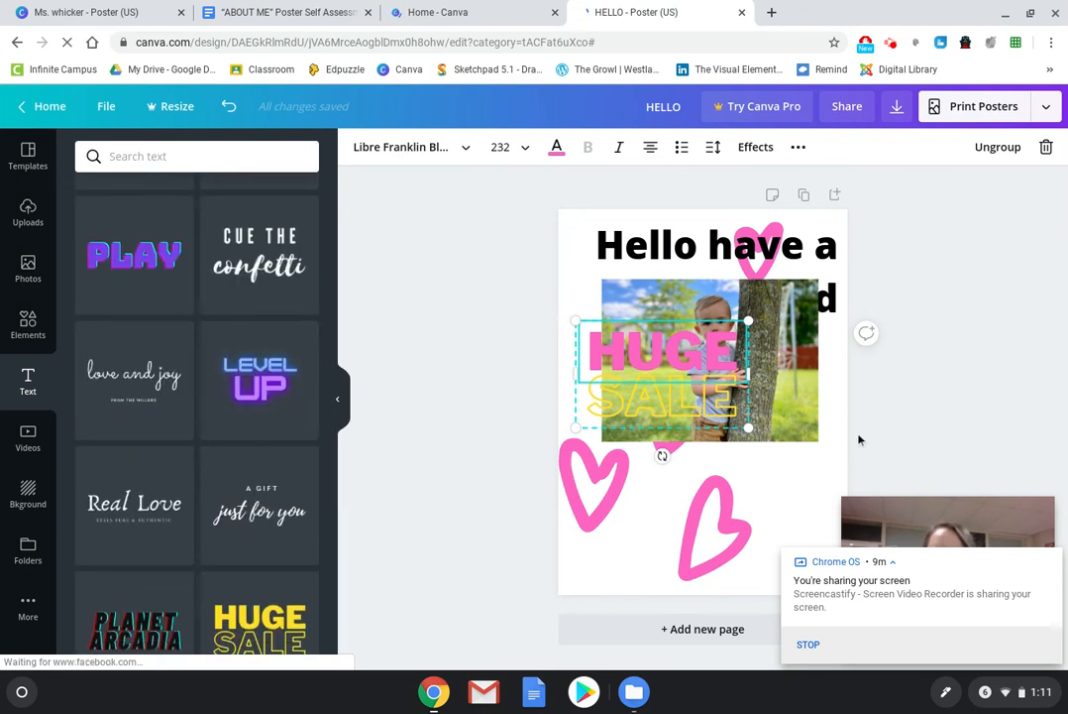
pyautogui.click(740, 400)
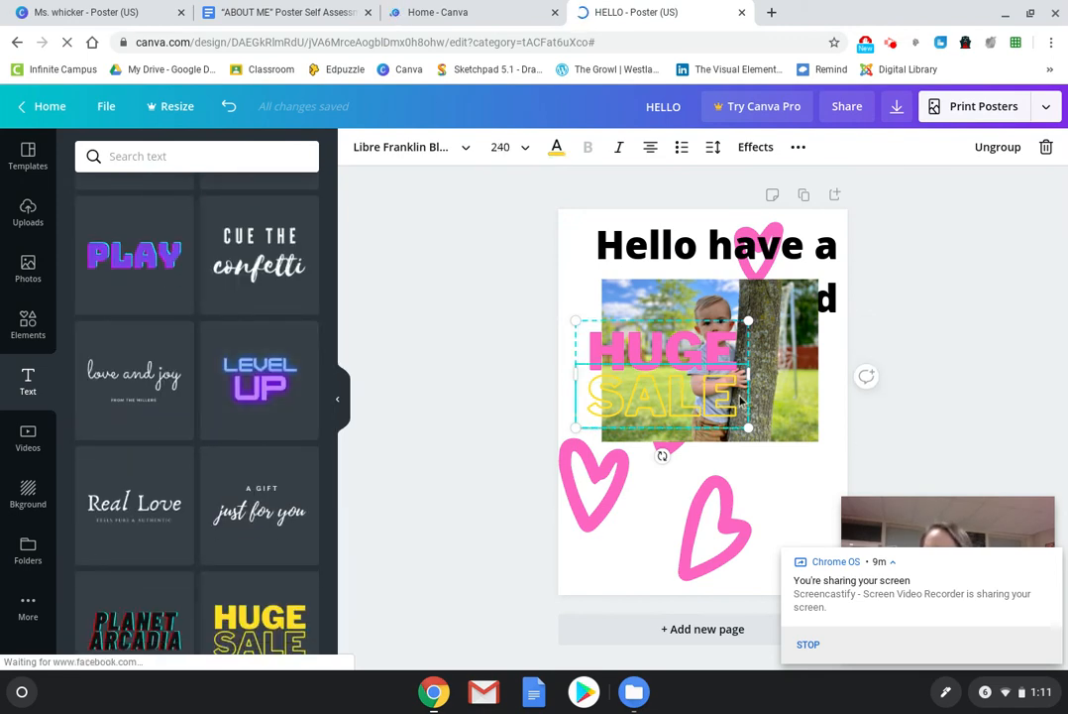
pyautogui.click(1046, 151)
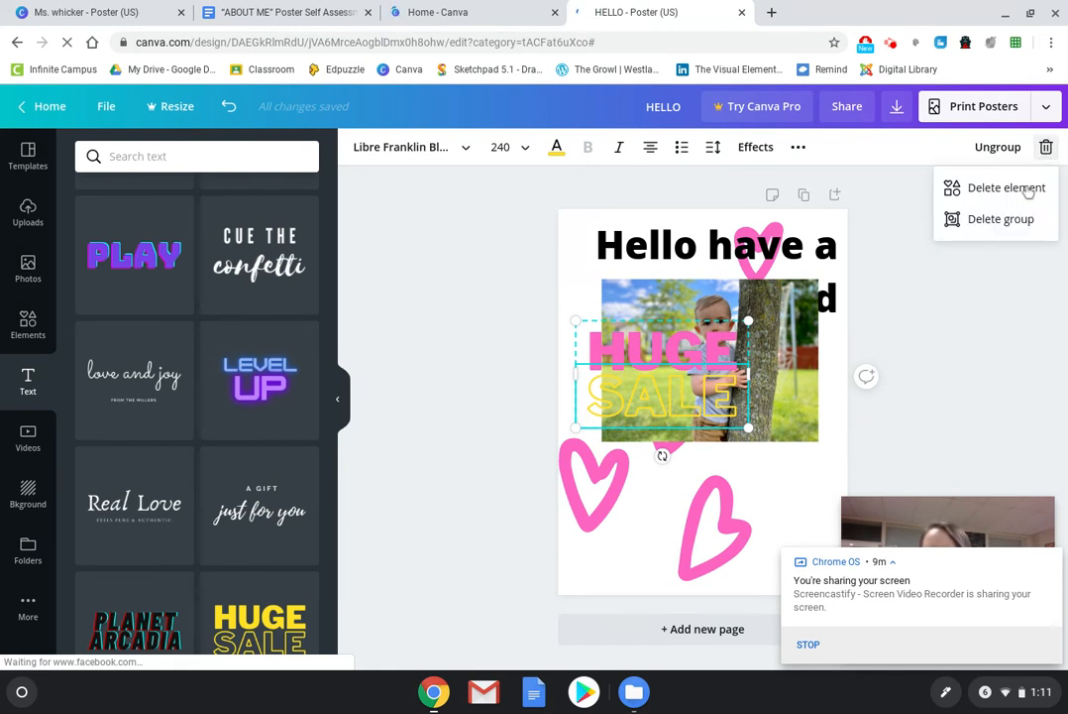
pyautogui.click(996, 219)
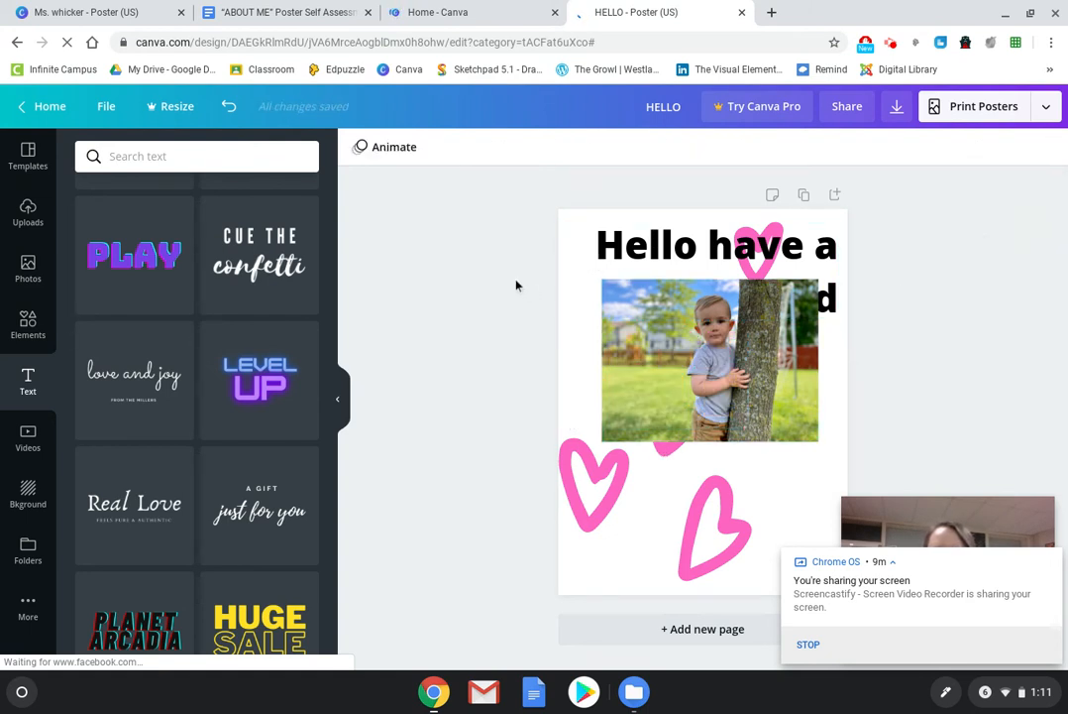
# Try the free blue sky with pink clouds image as the poster background, and undo it.
pyautogui.click(27, 436)
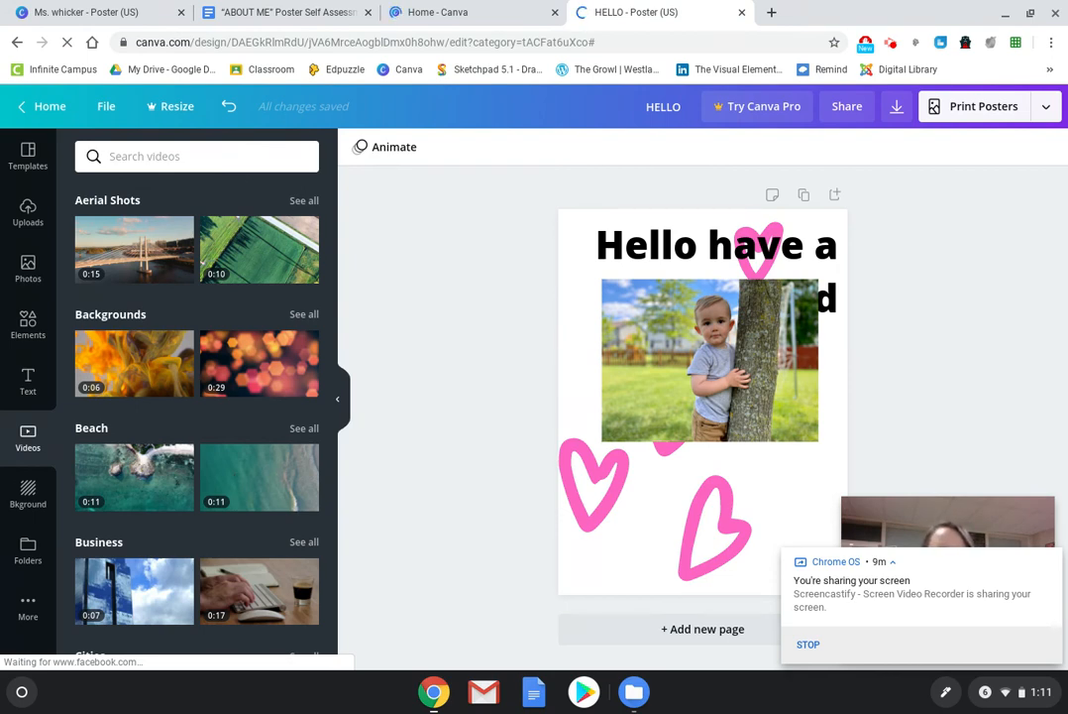
pyautogui.click(27, 496)
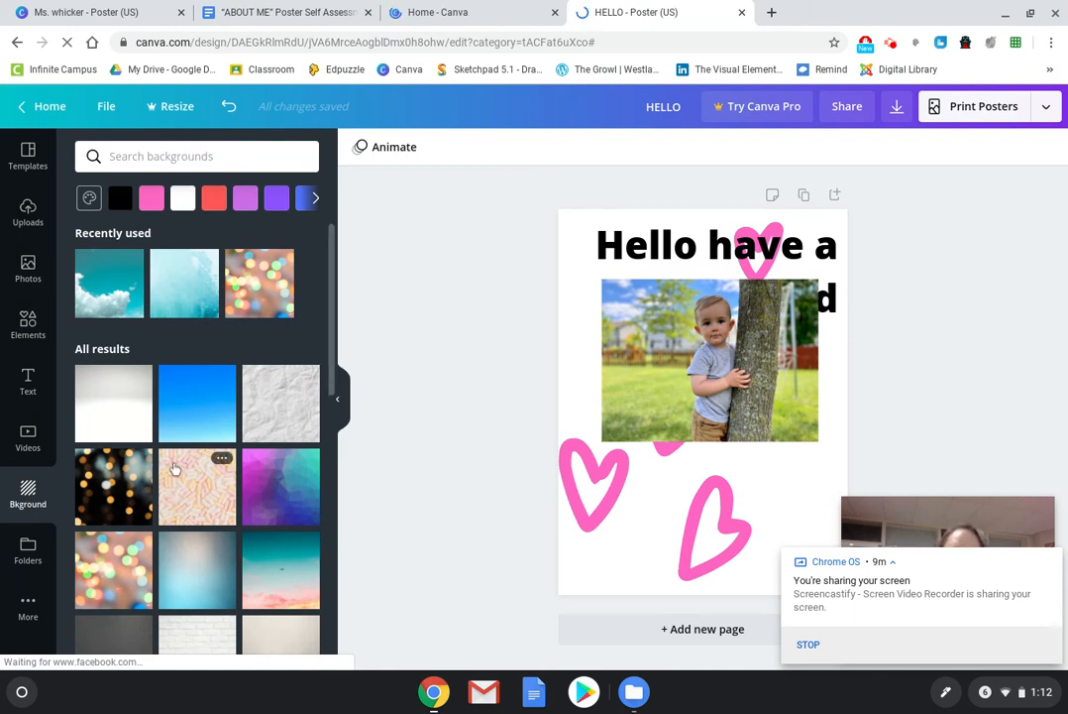
pyautogui.scroll(-10, 174, 468)
pyautogui.scroll(5, 176, 470)
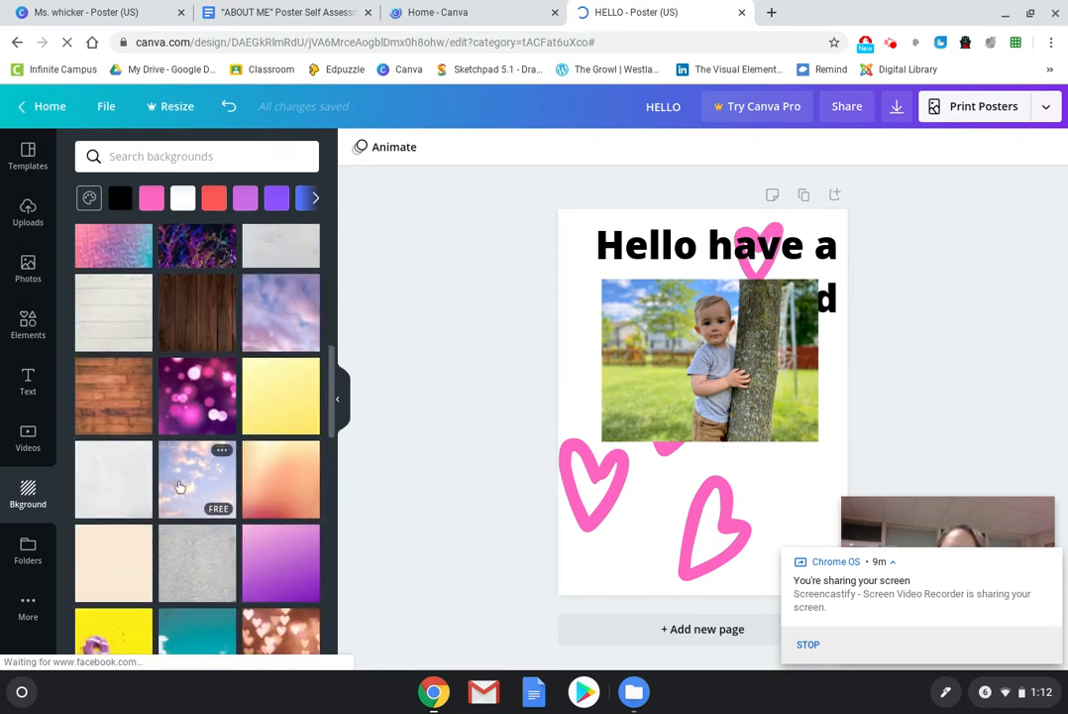
pyautogui.click(179, 486)
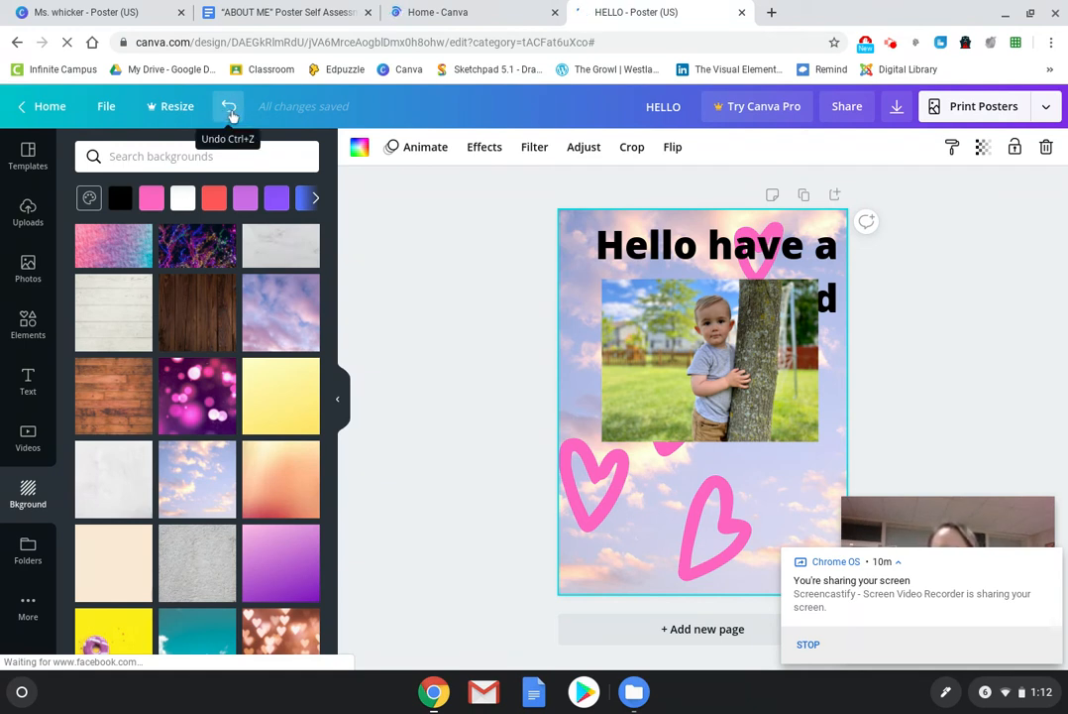
pyautogui.click(230, 111)
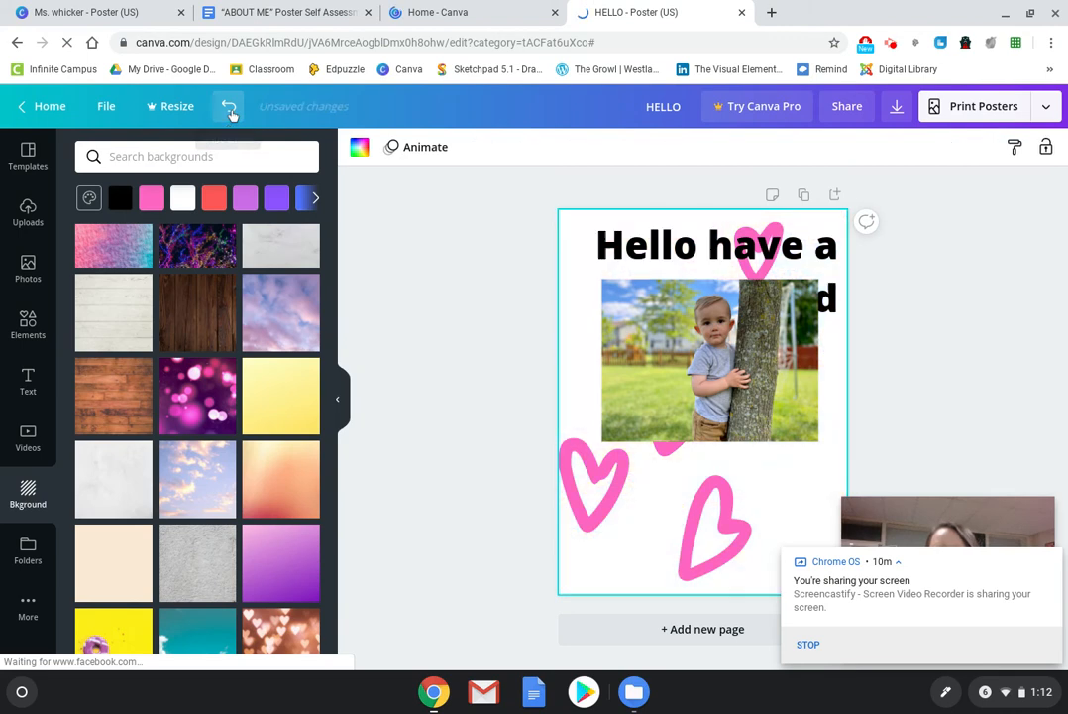
pyautogui.click(431, 376)
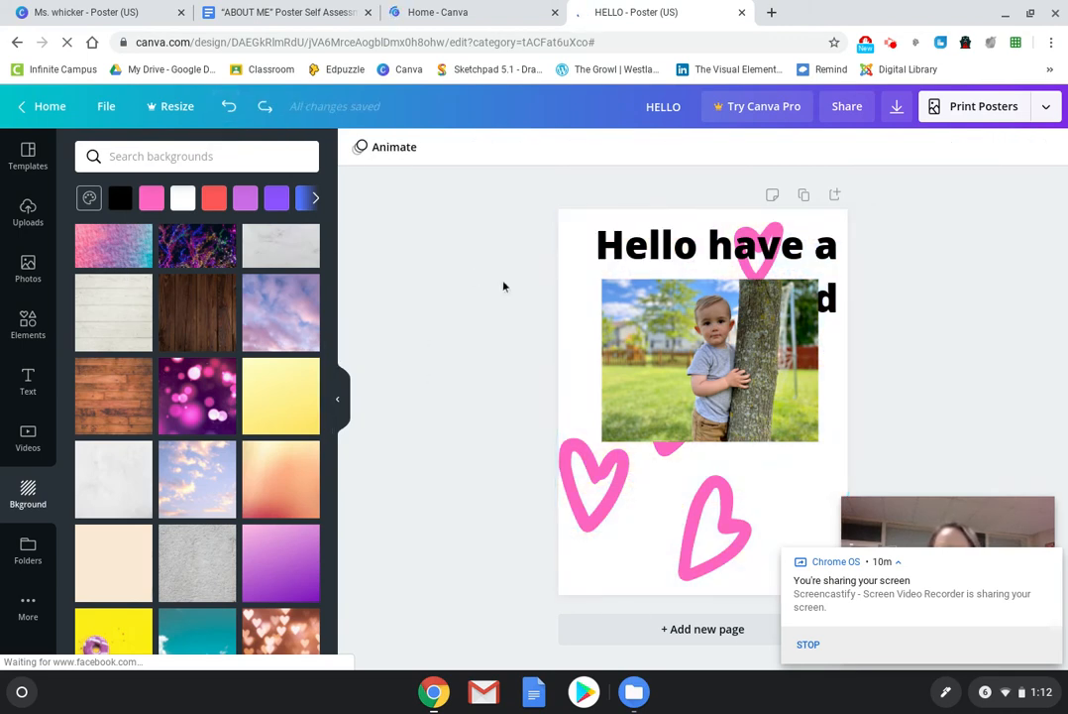
# Try purple as the poster's background color, and settle on coral red from the default colors.
pyautogui.click(838, 484)
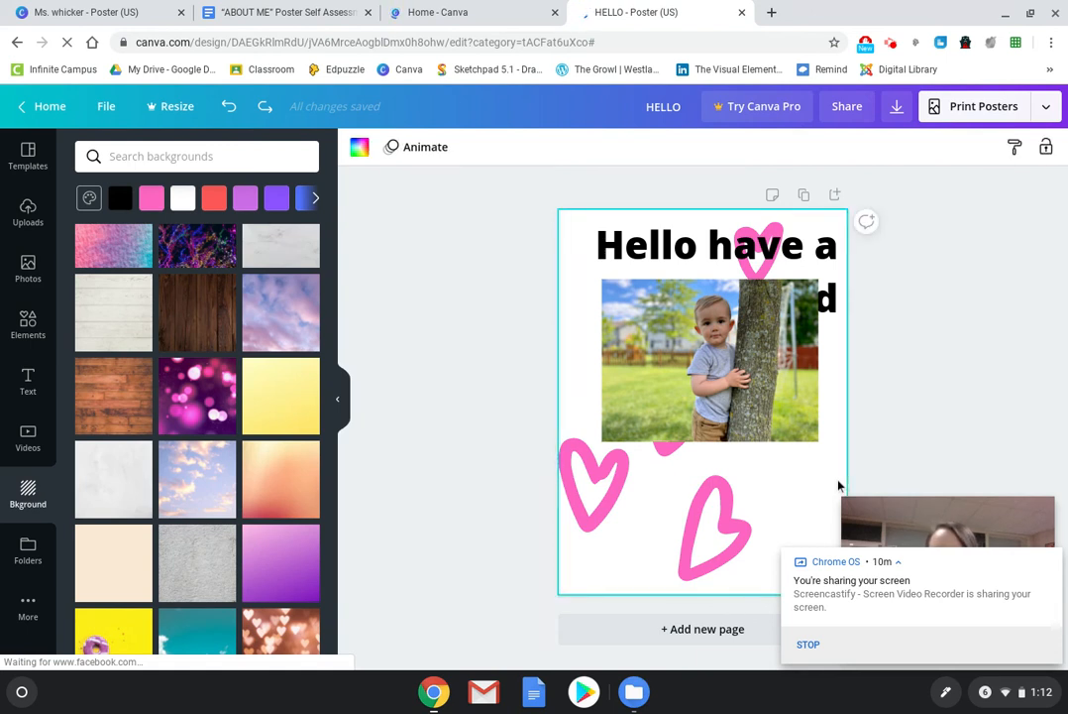
pyautogui.click(359, 147)
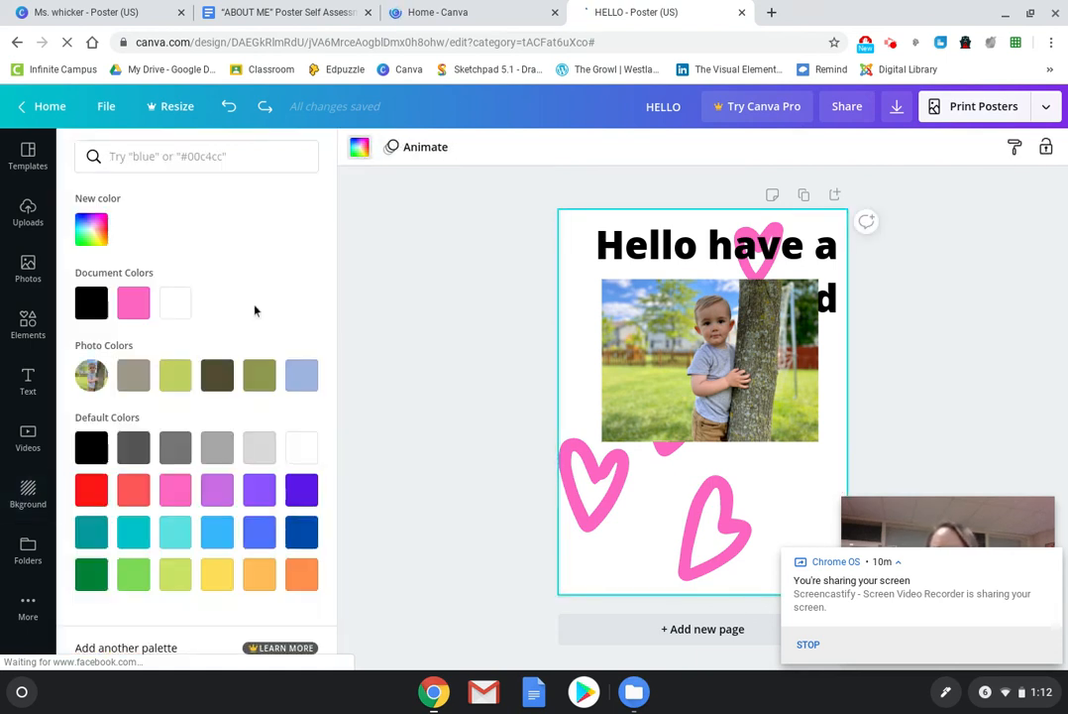
pyautogui.click(210, 491)
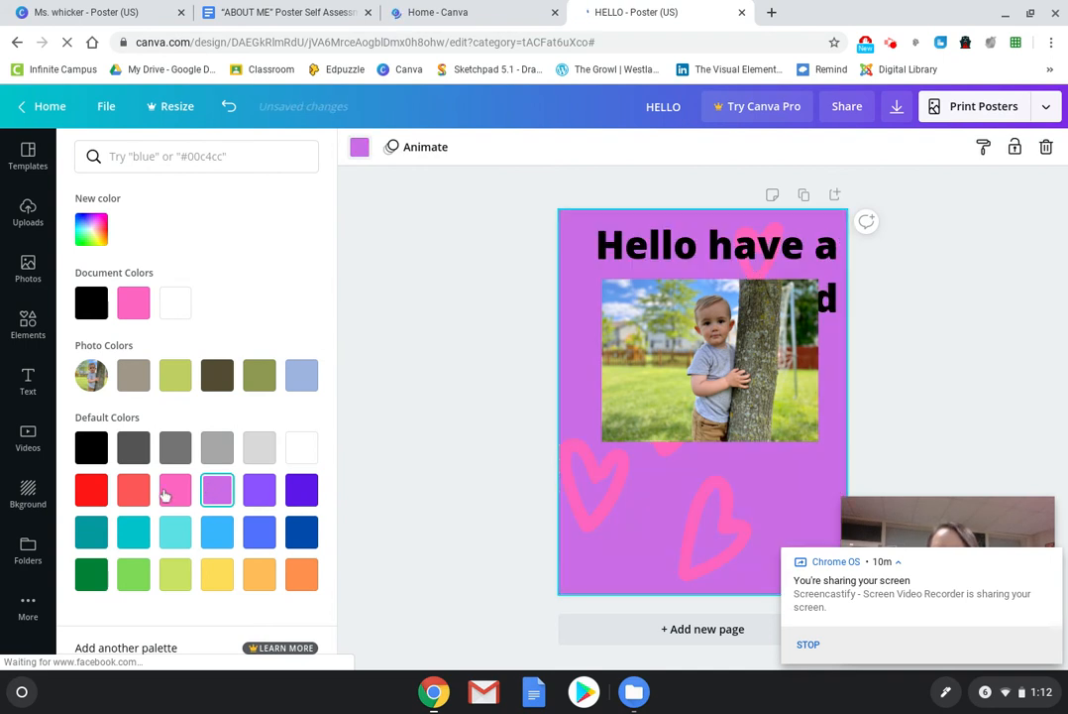
pyautogui.click(133, 492)
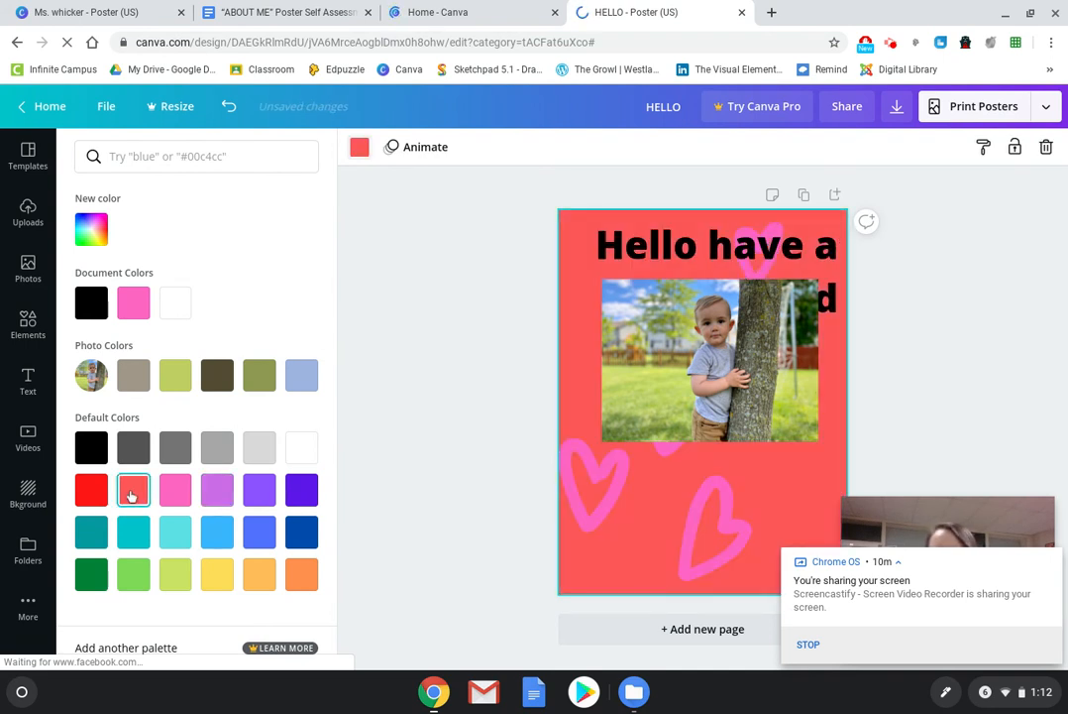
pyautogui.click(359, 149)
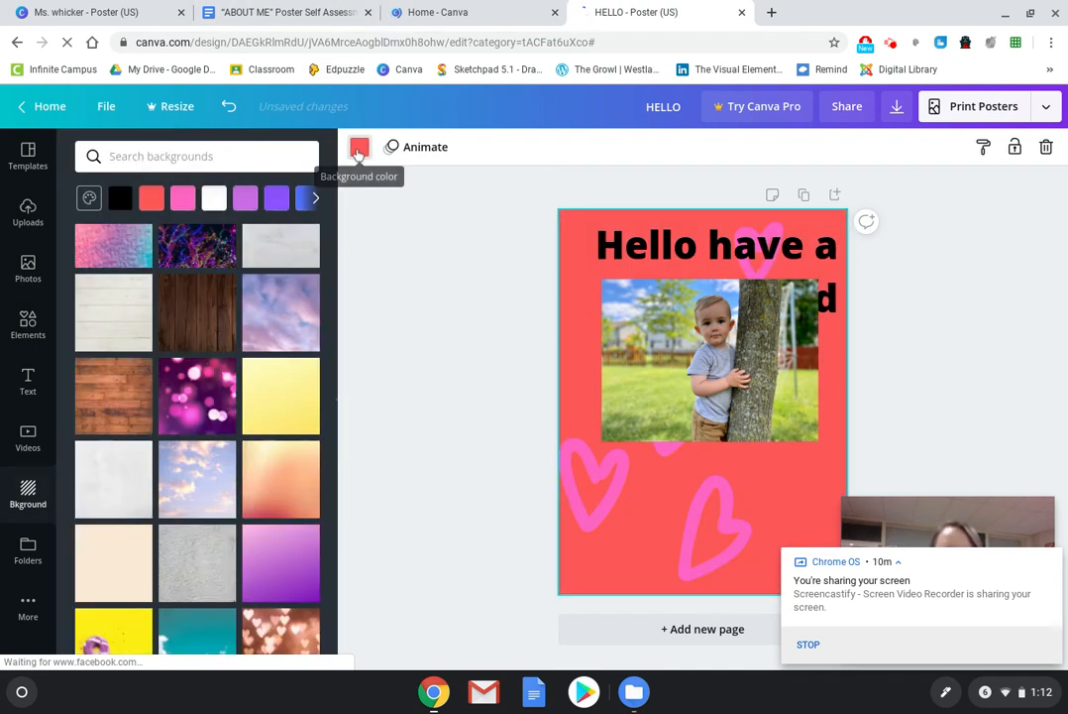
pyautogui.click(27, 548)
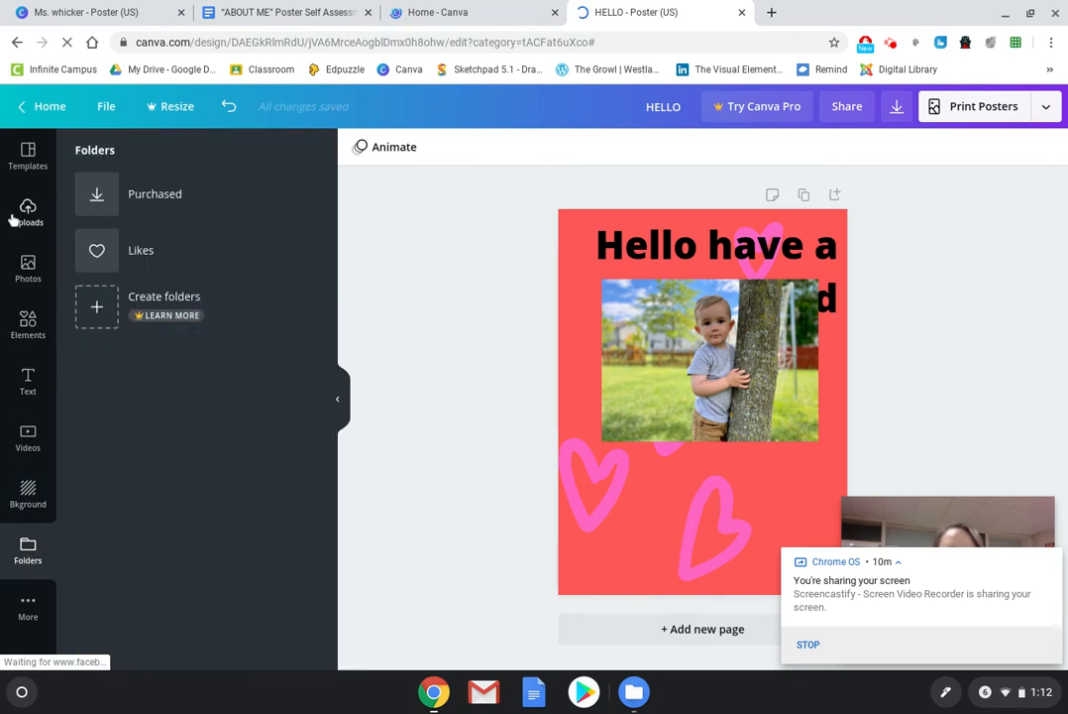
pyautogui.click(28, 277)
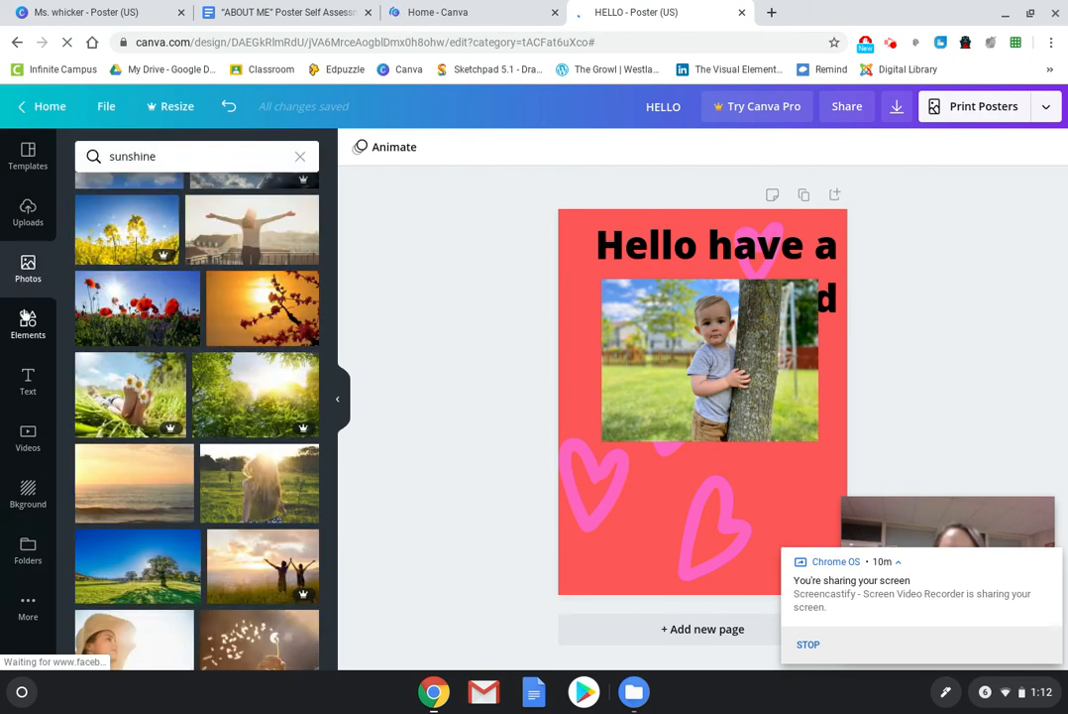
pyautogui.click(28, 319)
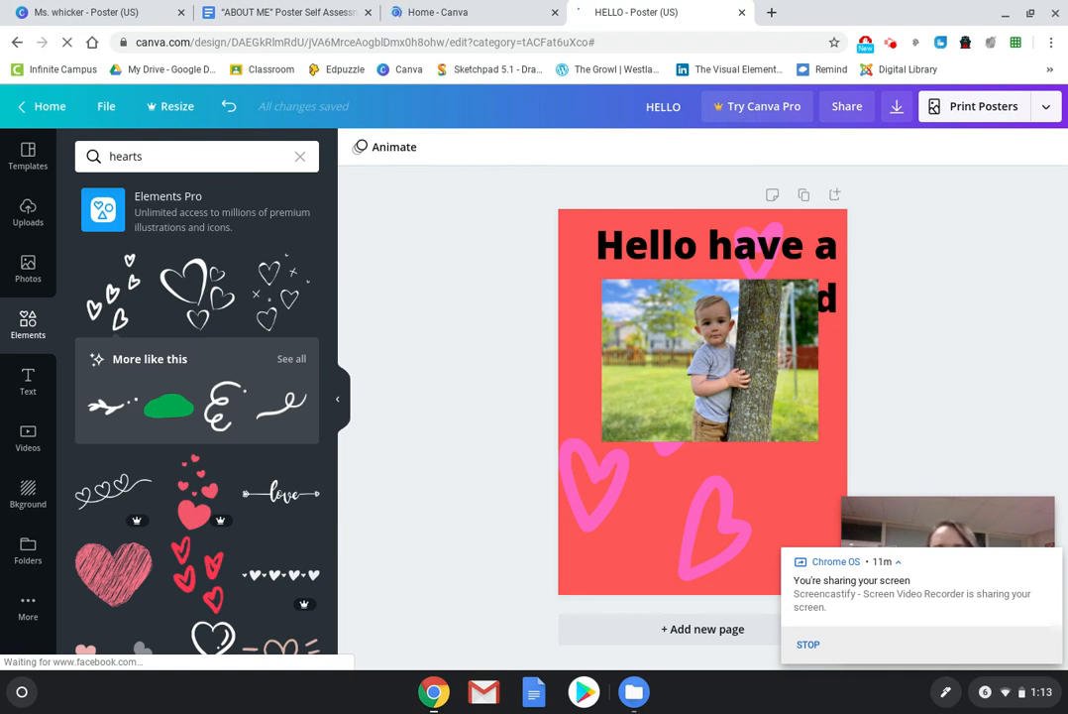
# Return to the home page and open the black photo collage poster beside "HELLO" from the list of all designs.
pyautogui.click(46, 107)
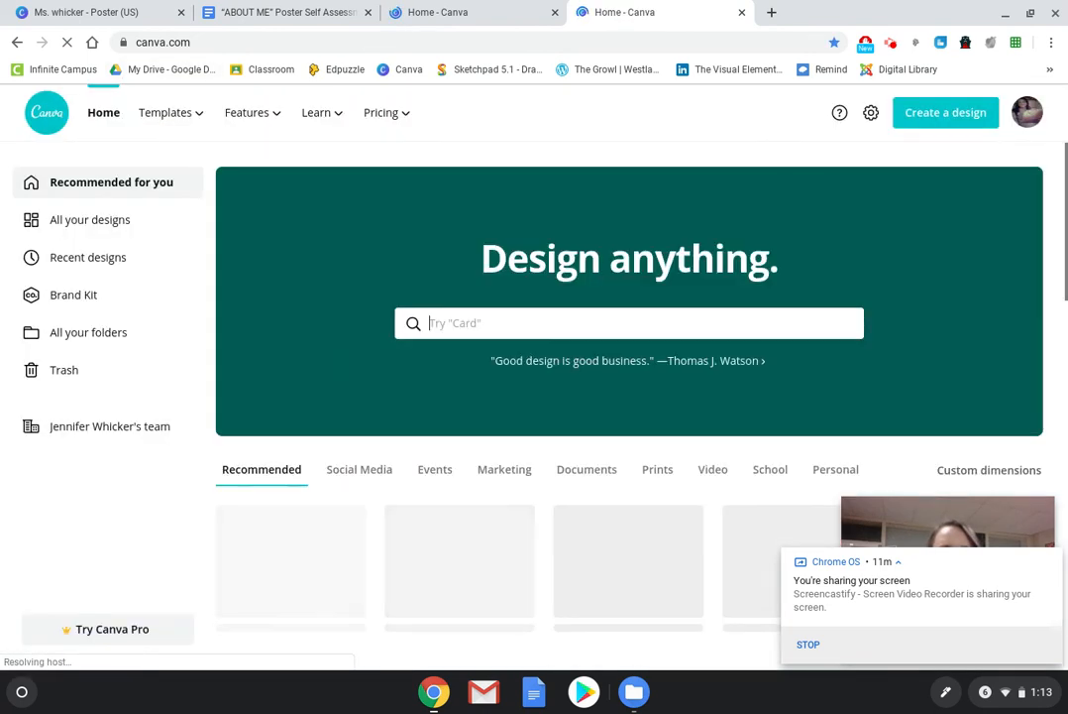
pyautogui.click(75, 226)
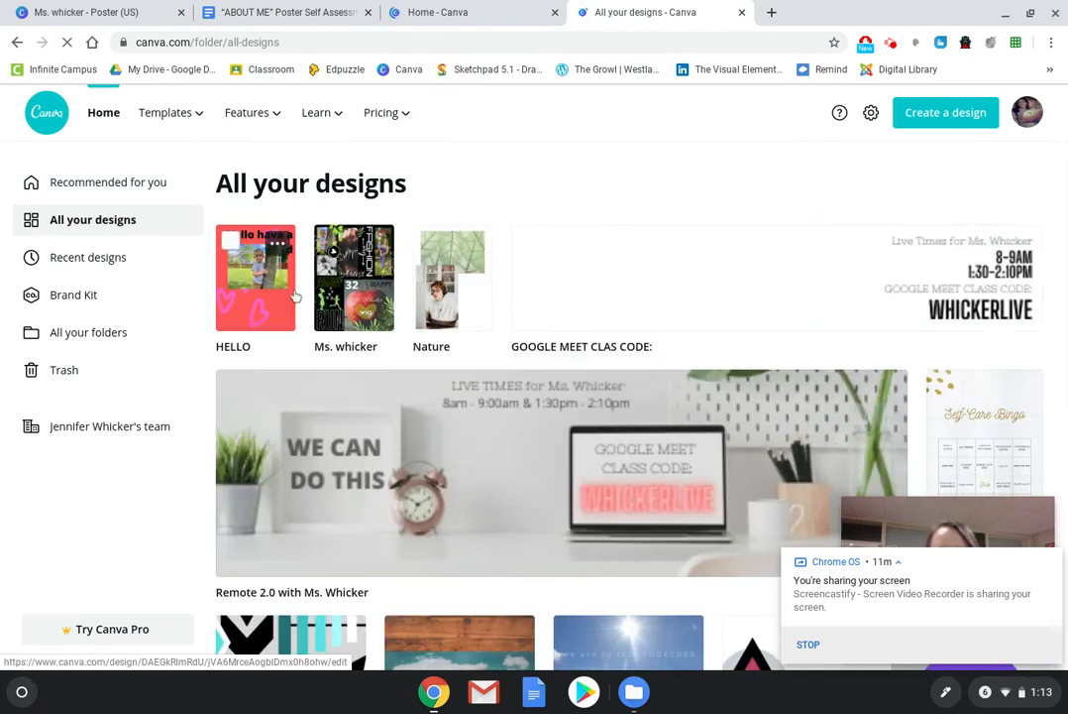
pyautogui.click(364, 295)
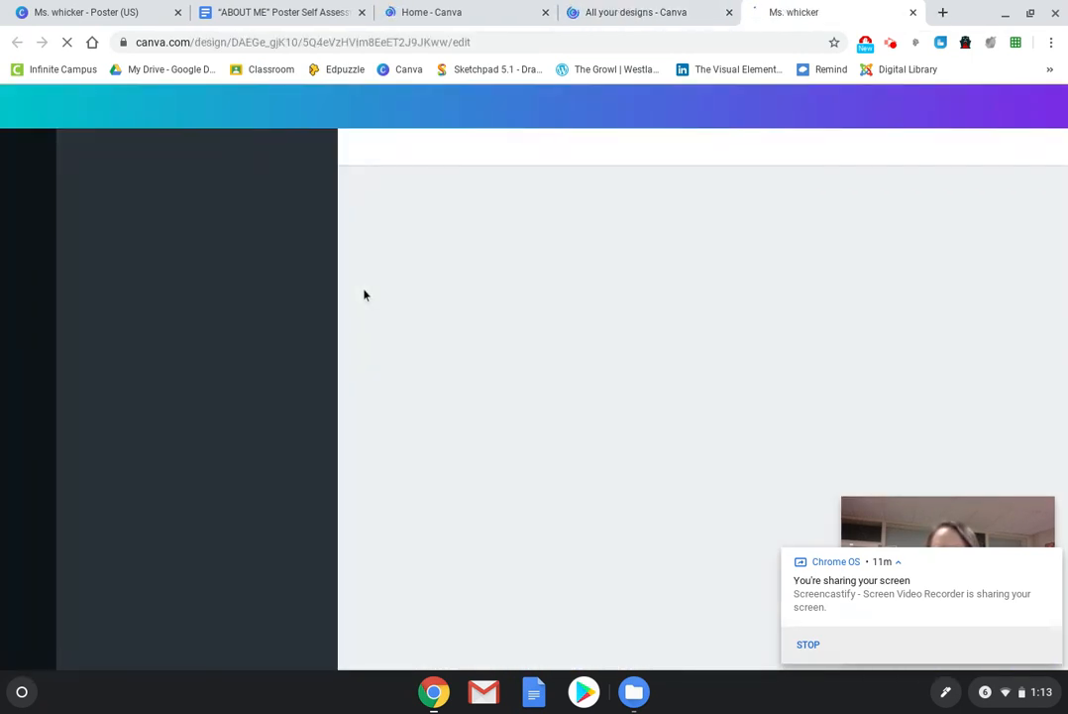